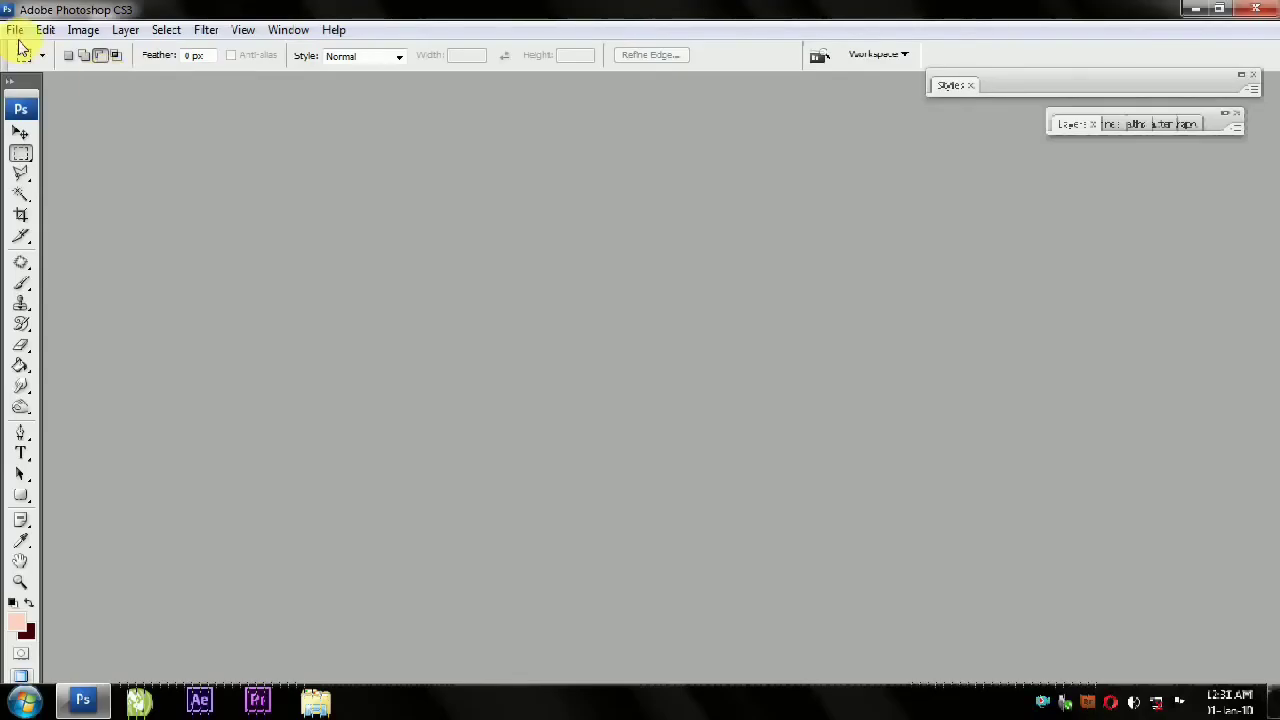
Open the New document dialog from the File menu for a 10 × 5 inch, 800 ppi canvas
left_click(16, 30)
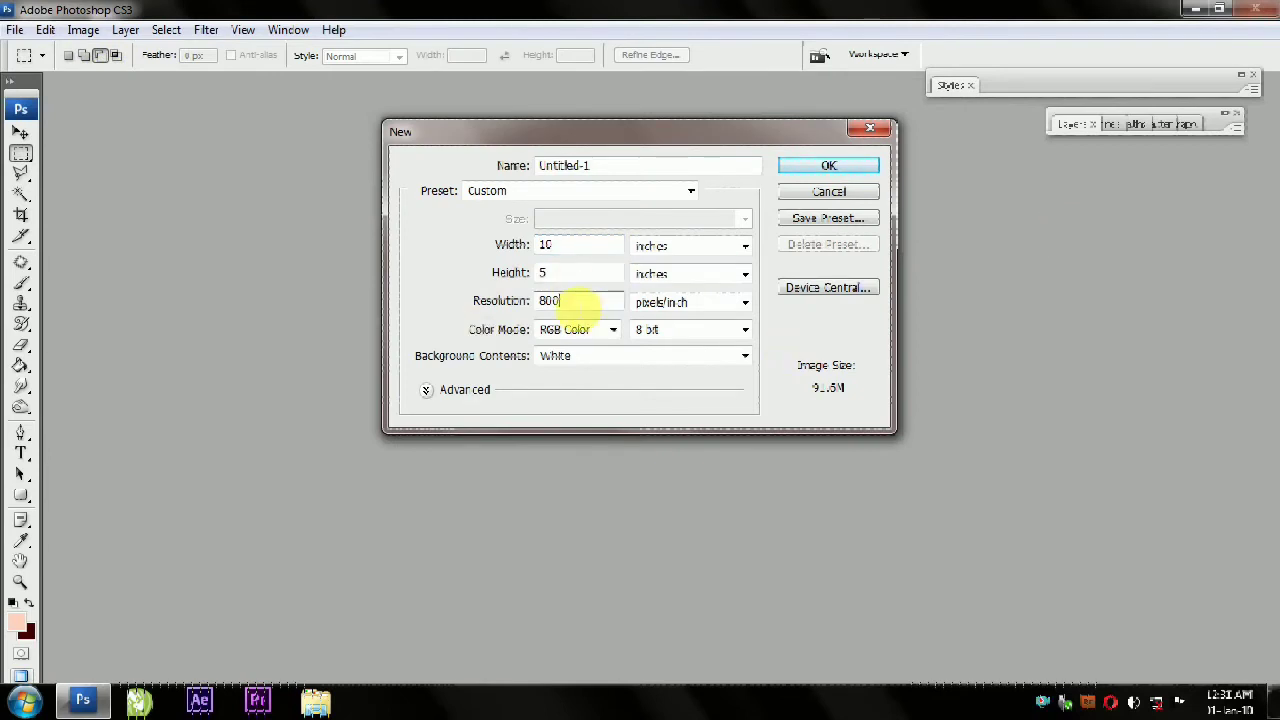
Create the blank white 10 × 5 inch RGB document and bring up a maximized Windows Explorer
left_click(818, 172)
left_click(20, 132)
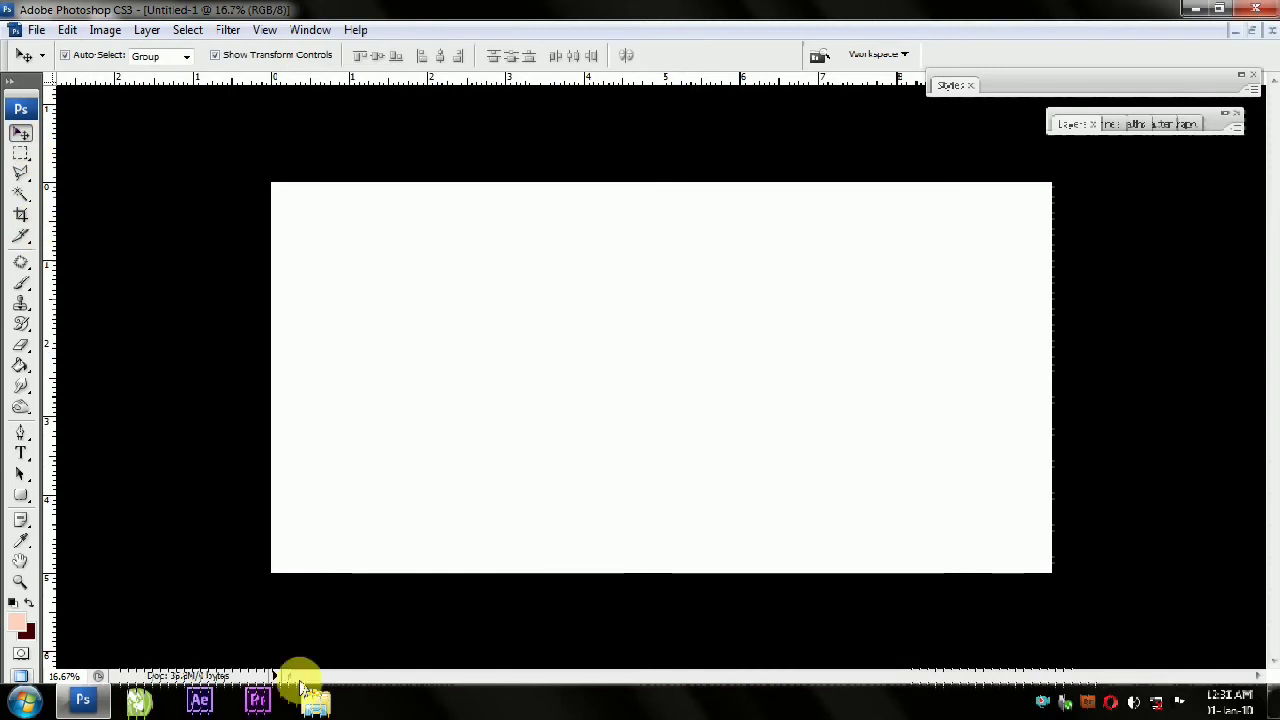
left_click(315, 700)
double_click(703, 55)
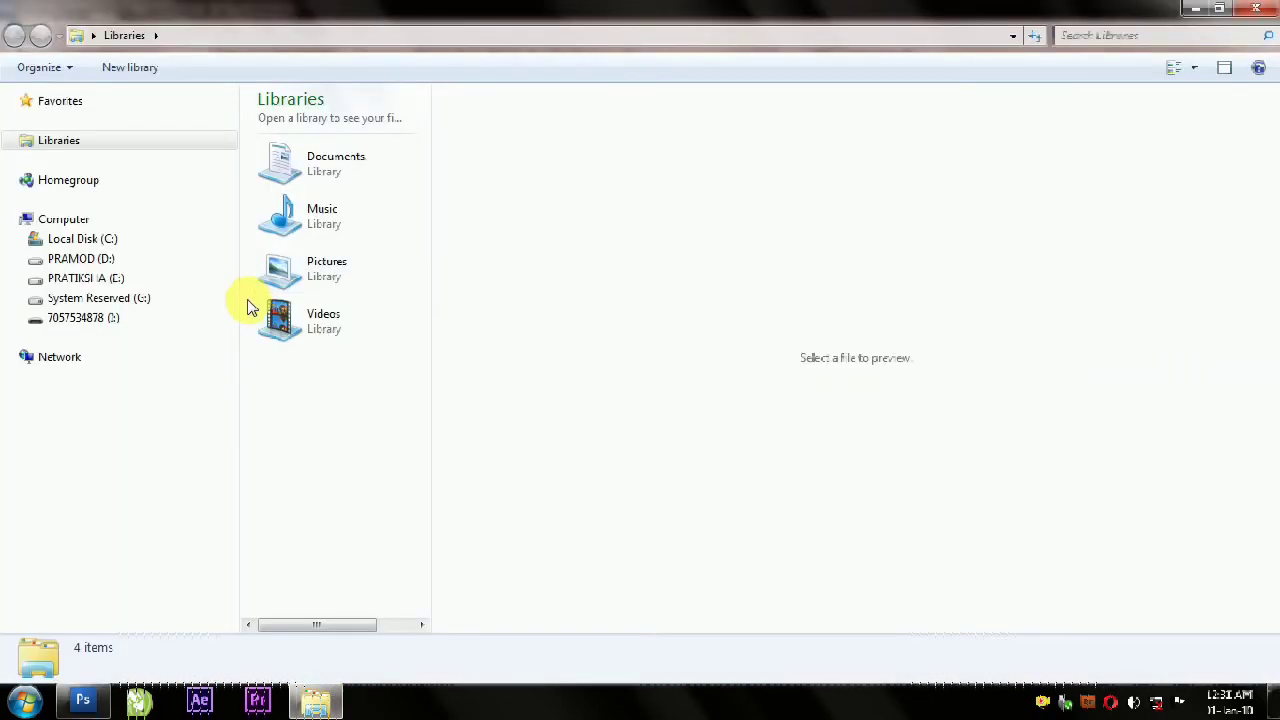
Open the wooden plank wallpaper from E:\Bagrounds\Vertage in Photoshop
left_click(84, 278)
left_click_drag(442, 329, 1143, 354)
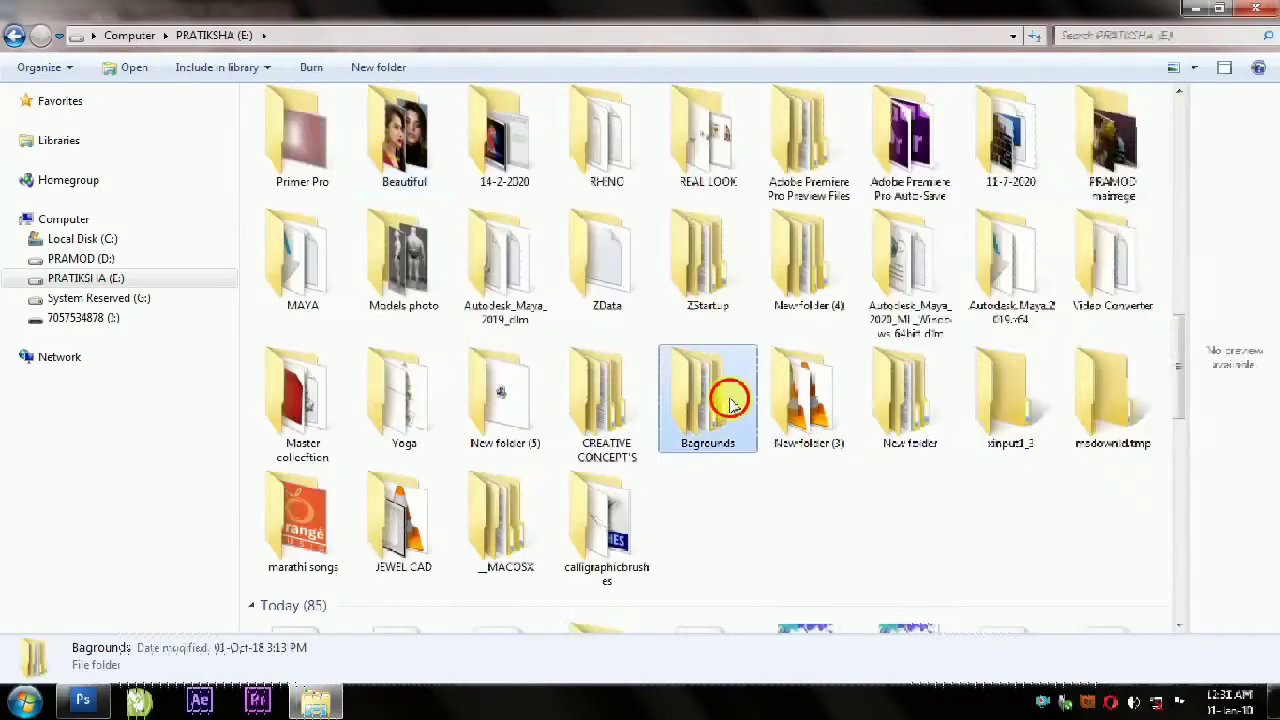
double_click(725, 400)
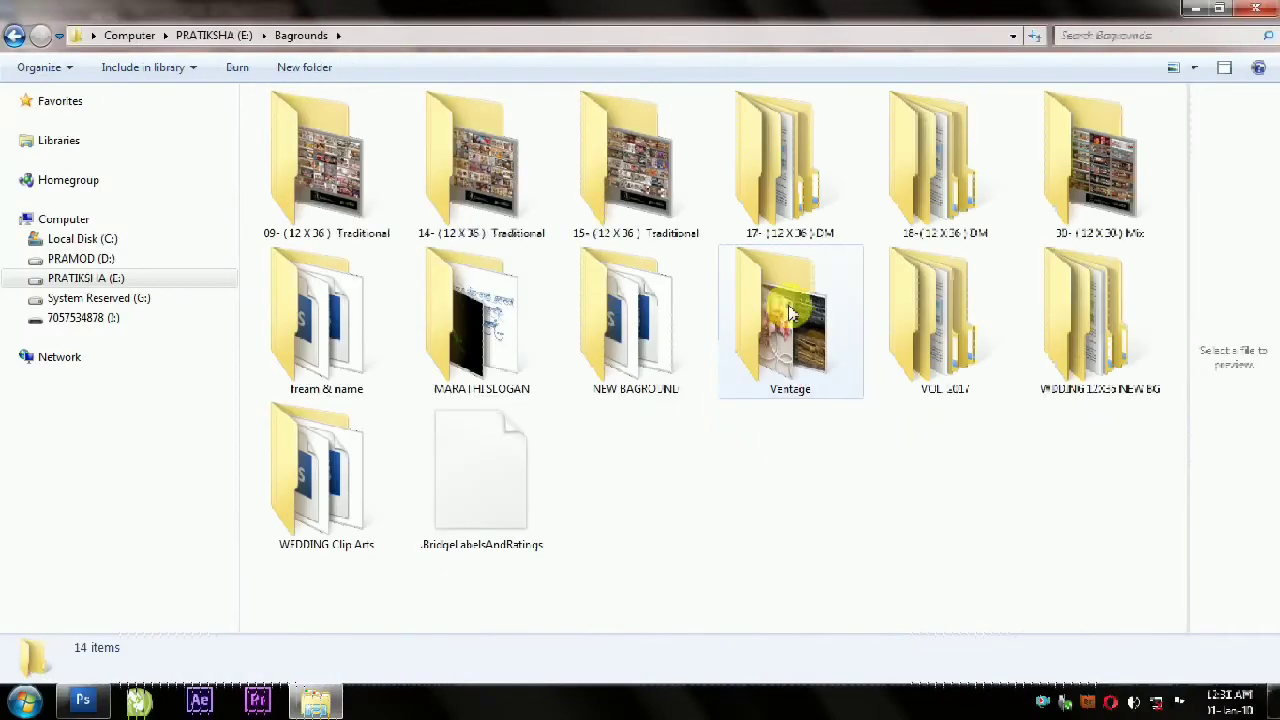
double_click(786, 312)
left_click(792, 205)
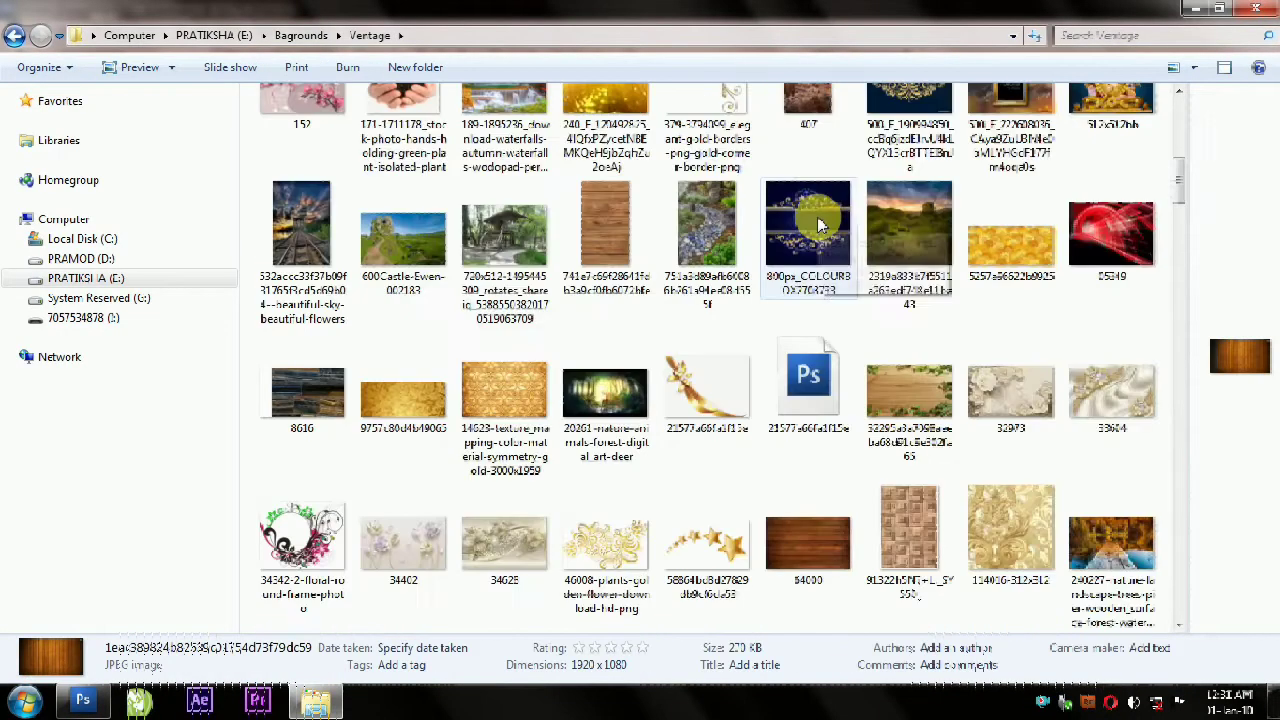
left_click_drag(787, 235, 575, 440)
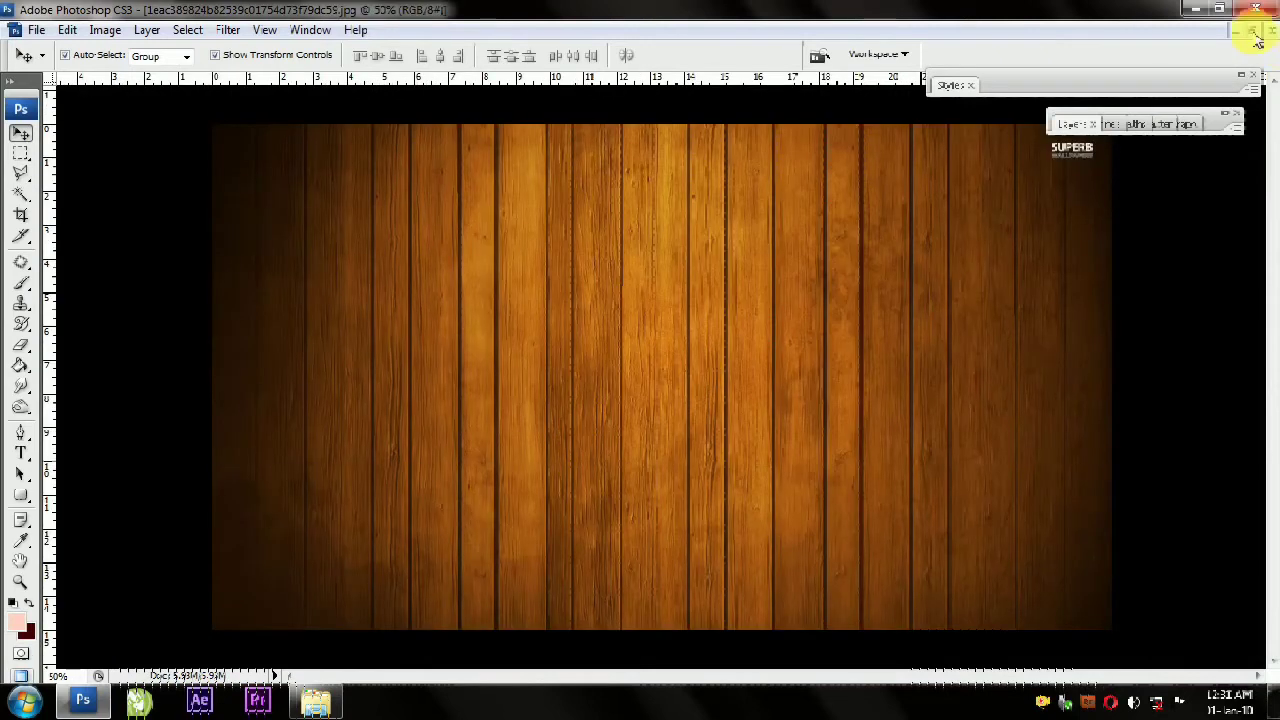
Copy the wood image into Untitled-1 as a layer and close the original wood file
left_click(1252, 30)
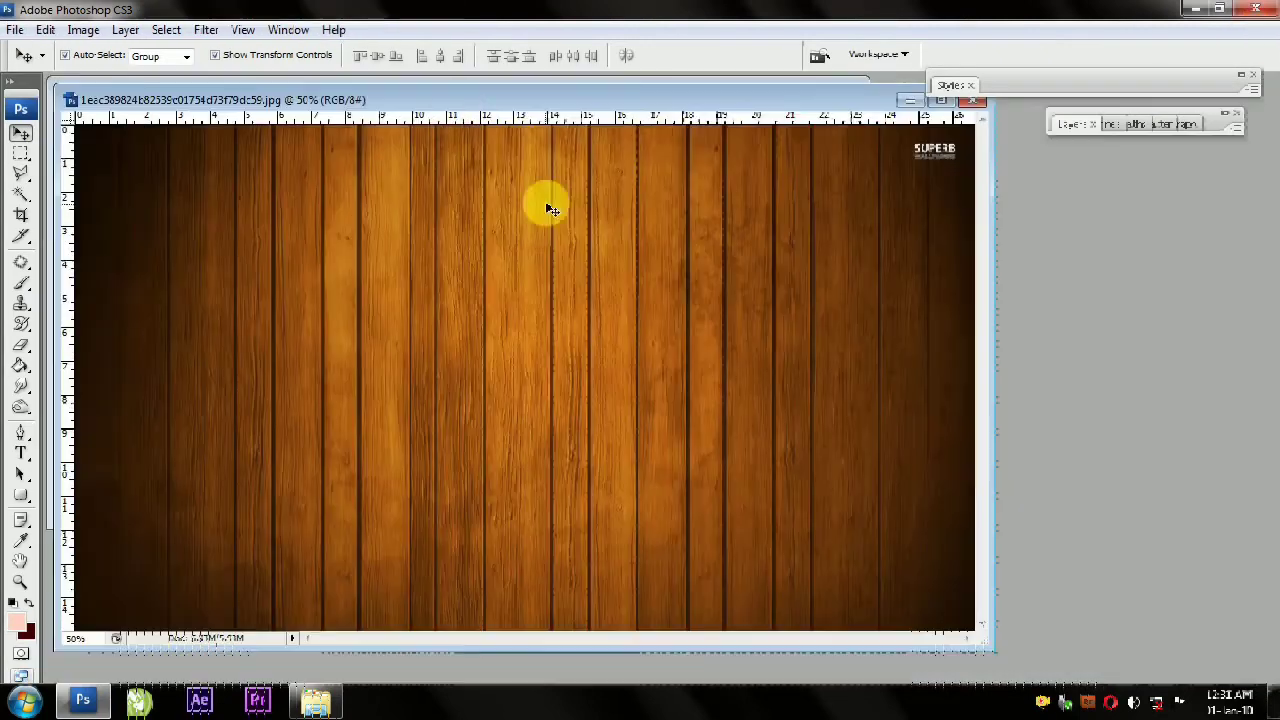
left_click_drag(500, 134, 672, 463)
left_click_drag(652, 629, 498, 249)
left_click(1158, 453)
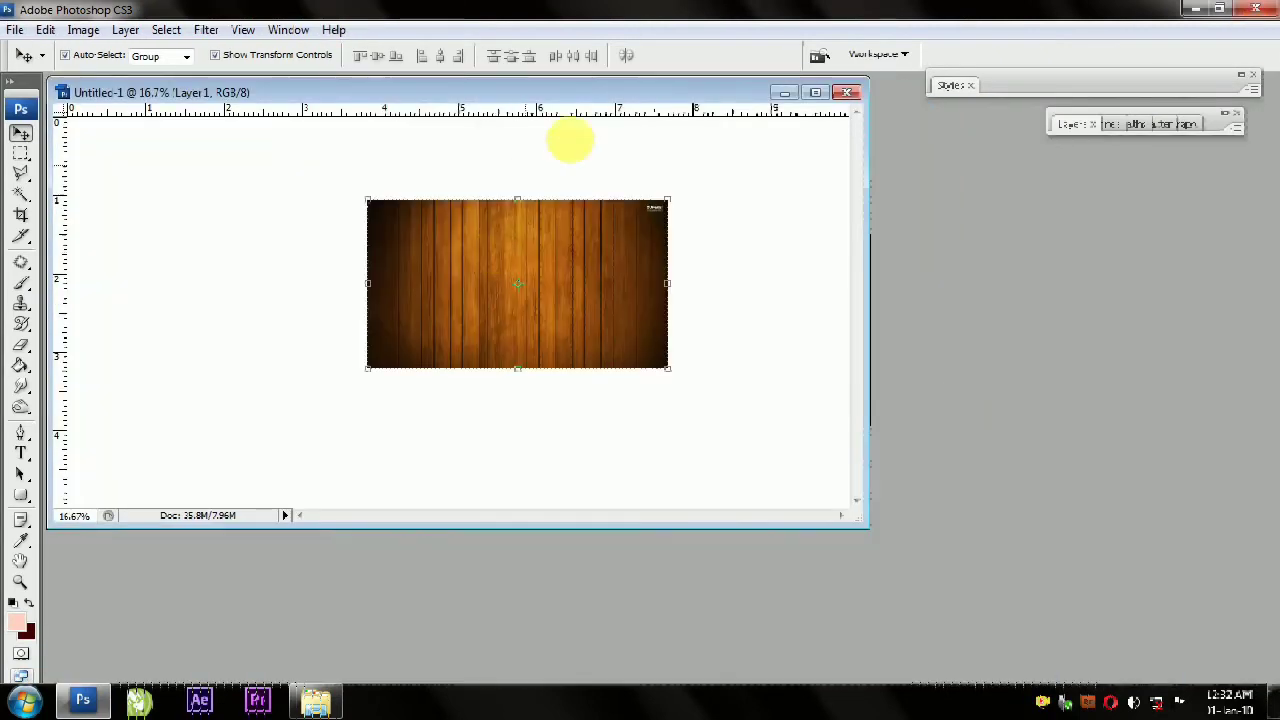
left_click(815, 93)
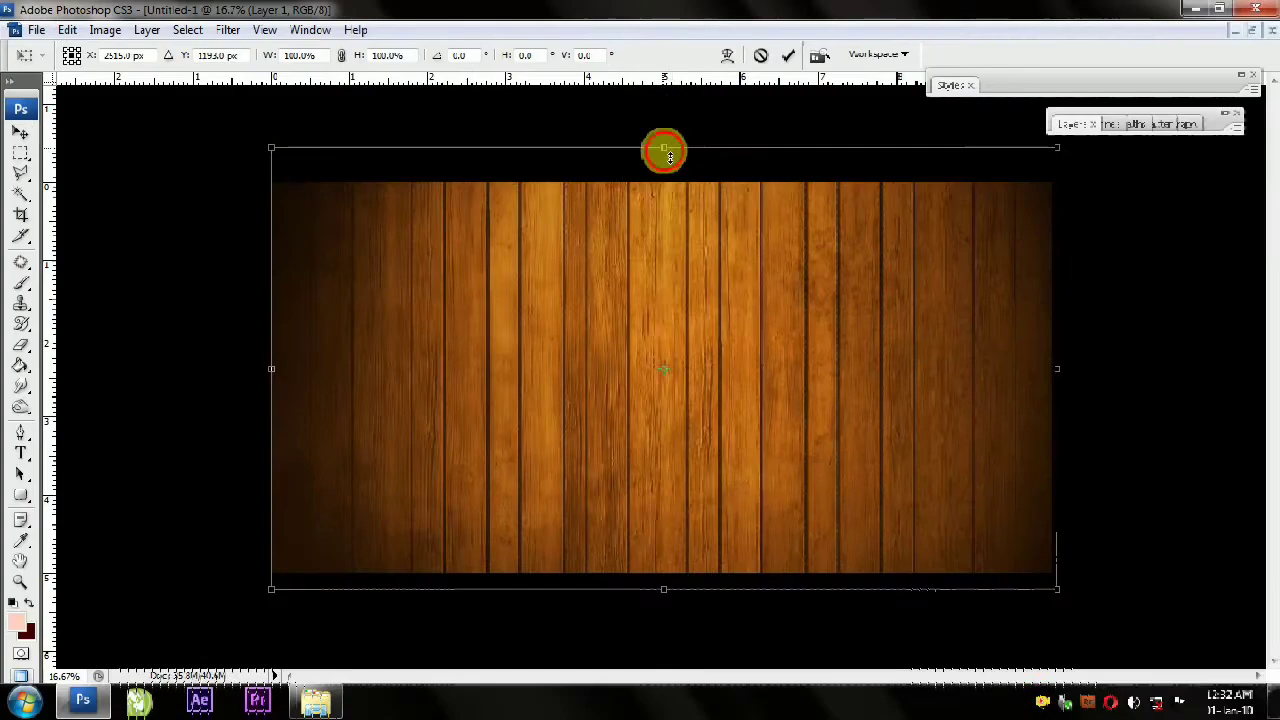
Stretch the wood layer with Free Transform so it covers the whole canvas
mouse_move(664, 148)
left_mouse_down()
mouse_move(671, 171)
mouse_move(686, 155)
left_mouse_up()
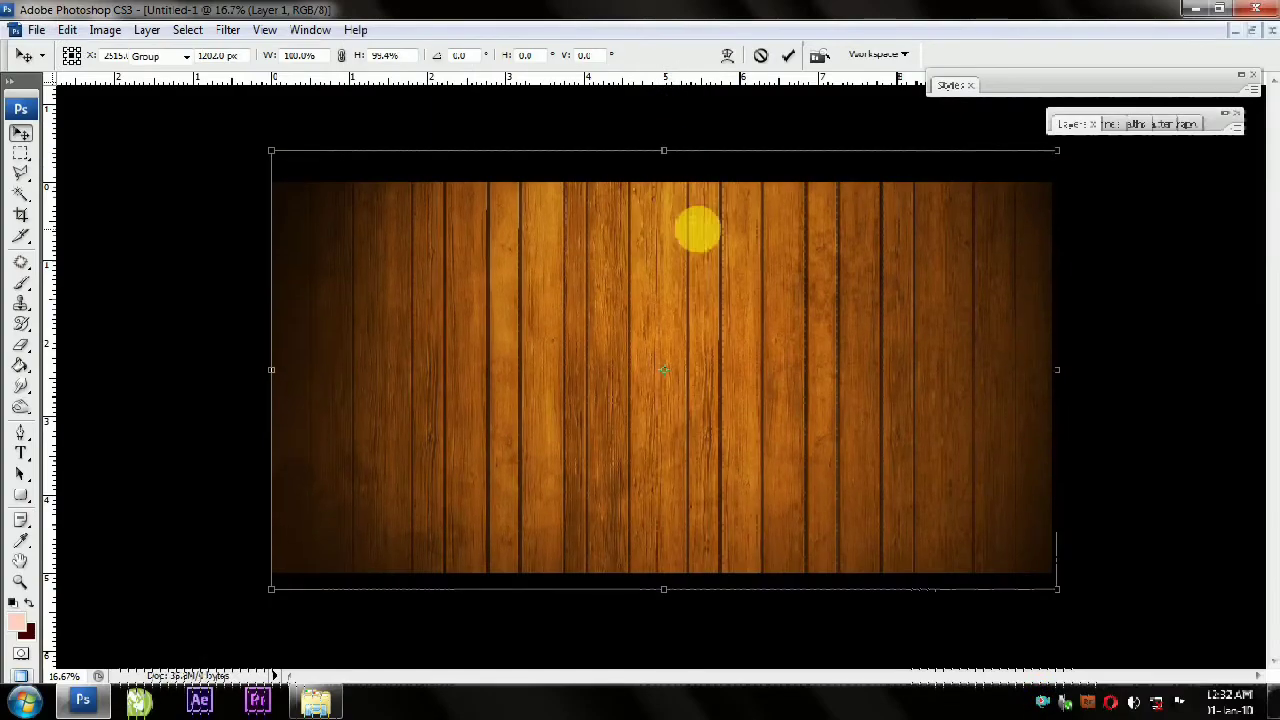
key("Return")
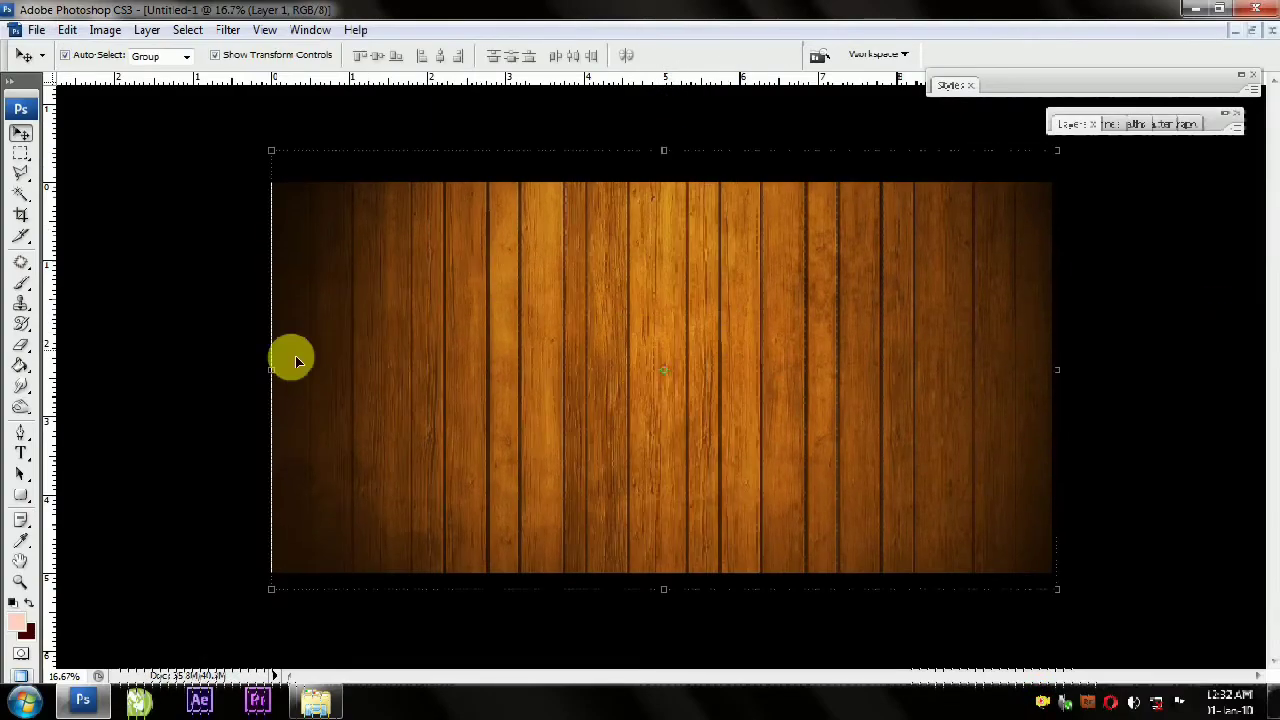
left_click_drag(271, 369, 264, 370)
key("Return")
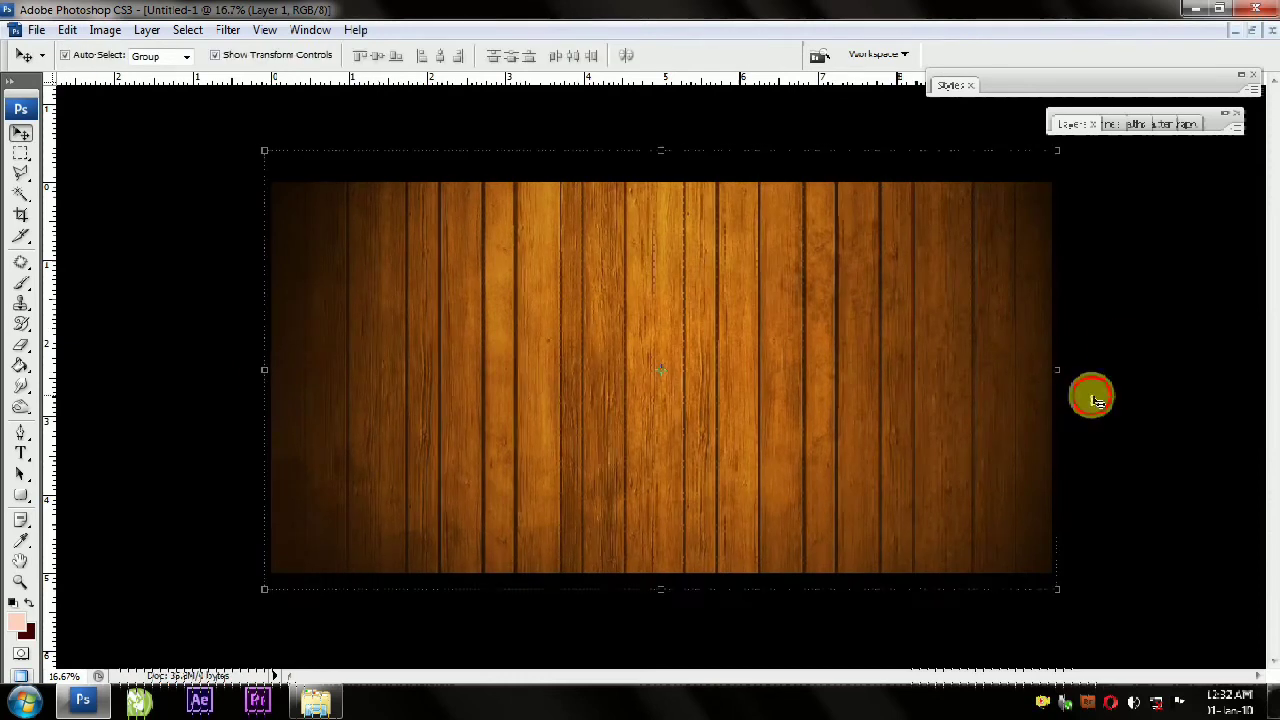
left_click(1094, 397)
Select the waterfall wallpaper in Explorer and send it to Photoshop
left_click(315, 700)
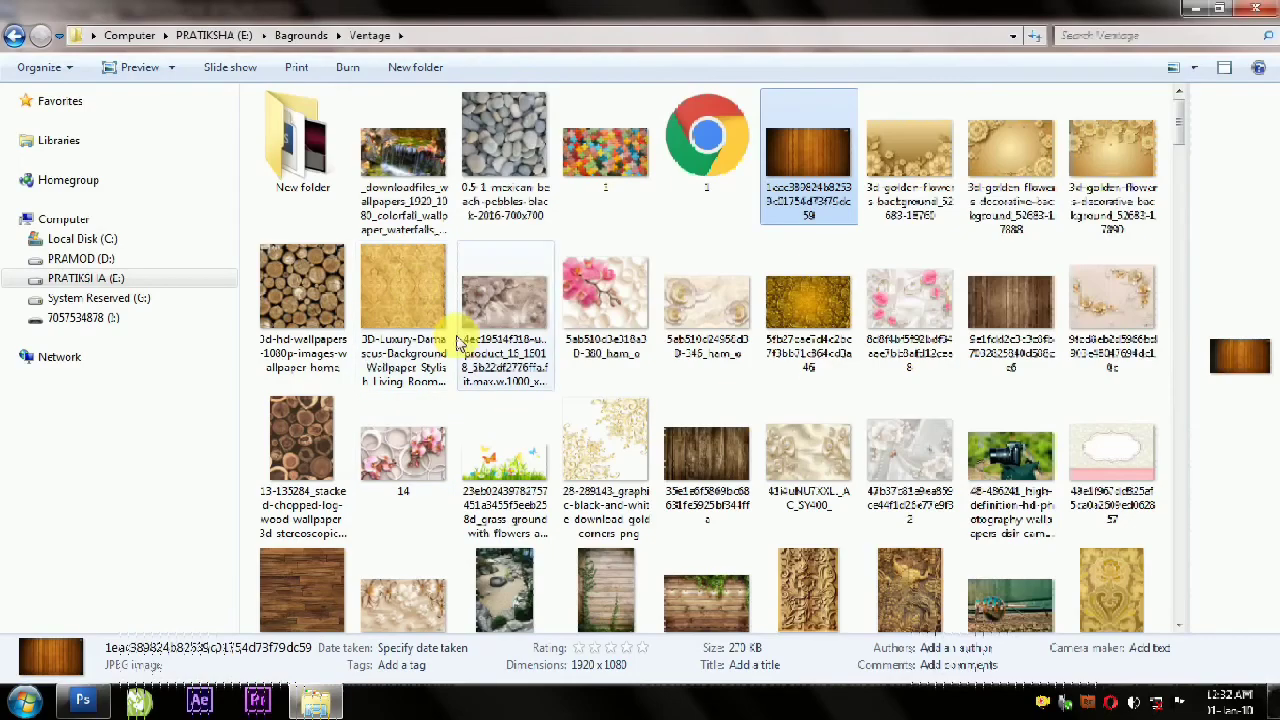
left_click(1006, 451)
left_click(420, 165)
key("alt+p")
mouse_move(415, 160)
left_mouse_down()
mouse_move(155, 678)
mouse_move(606, 457)
left_mouse_up()
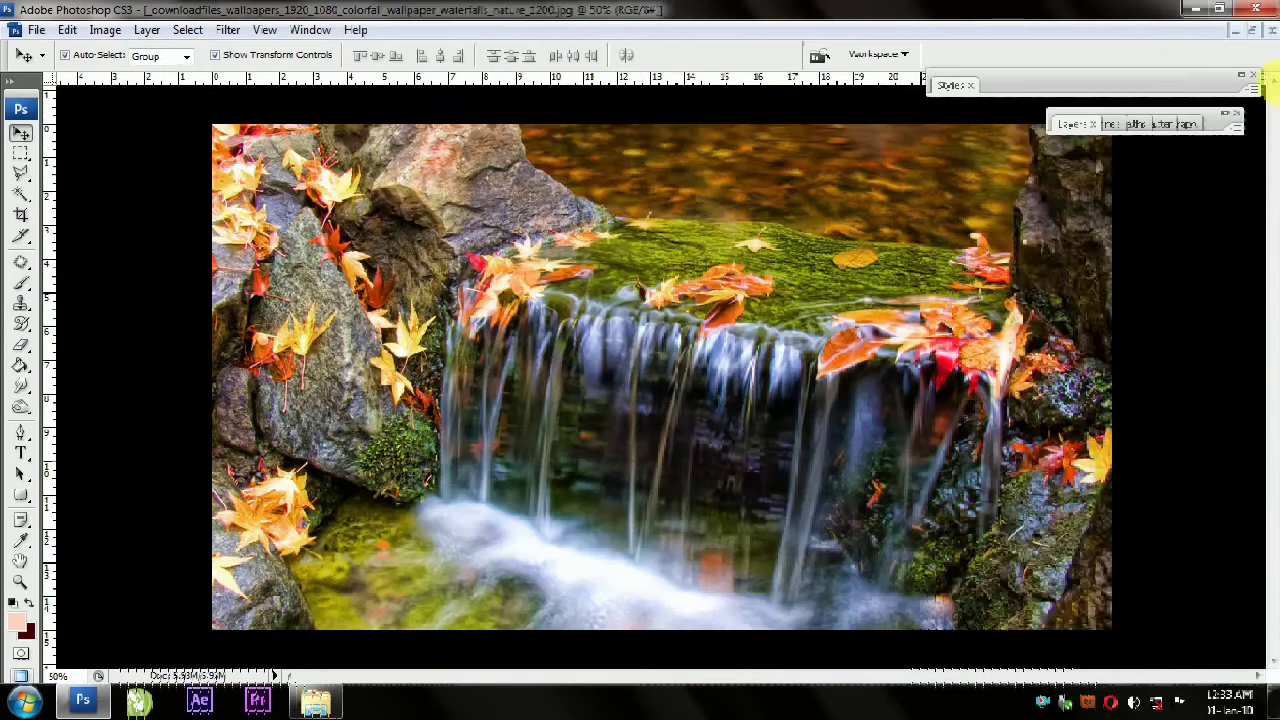
Copy the waterfall photo into the wood document as a new layer
left_click_drag(523, 106, 1080, 267)
left_click(506, 280)
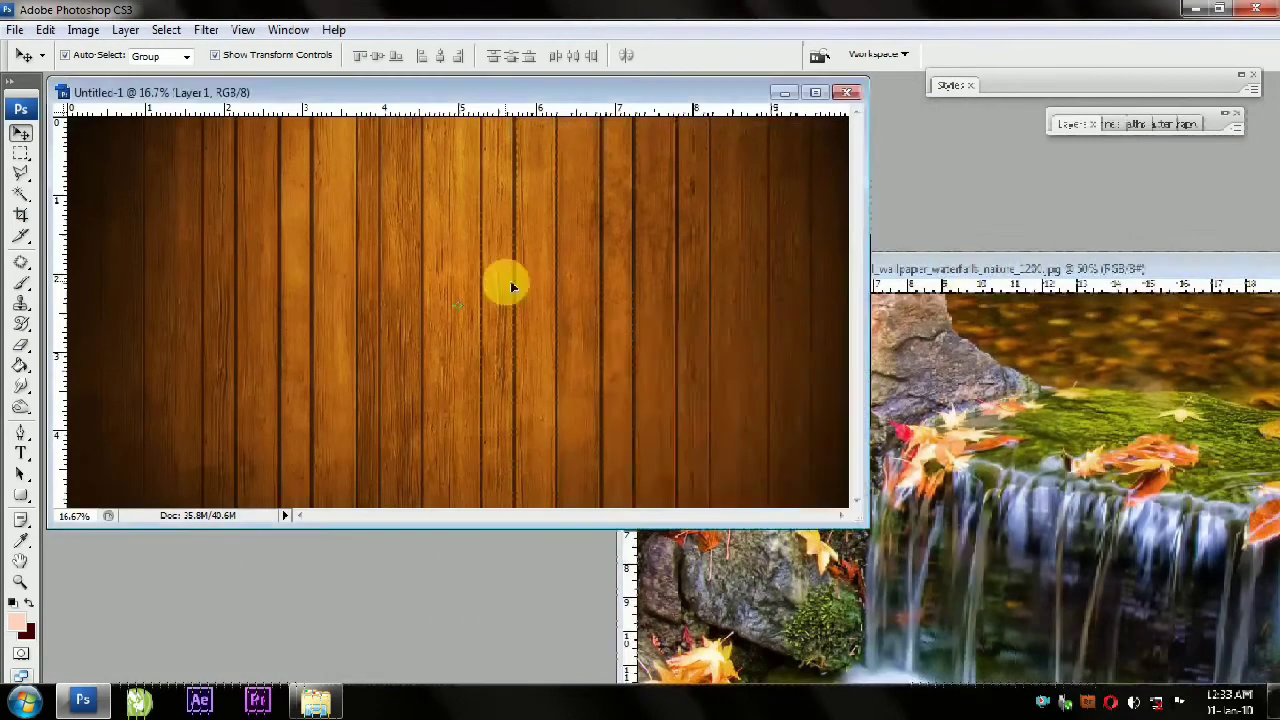
left_click(1045, 548)
left_click_drag(1045, 548, 451, 309)
left_click(815, 93)
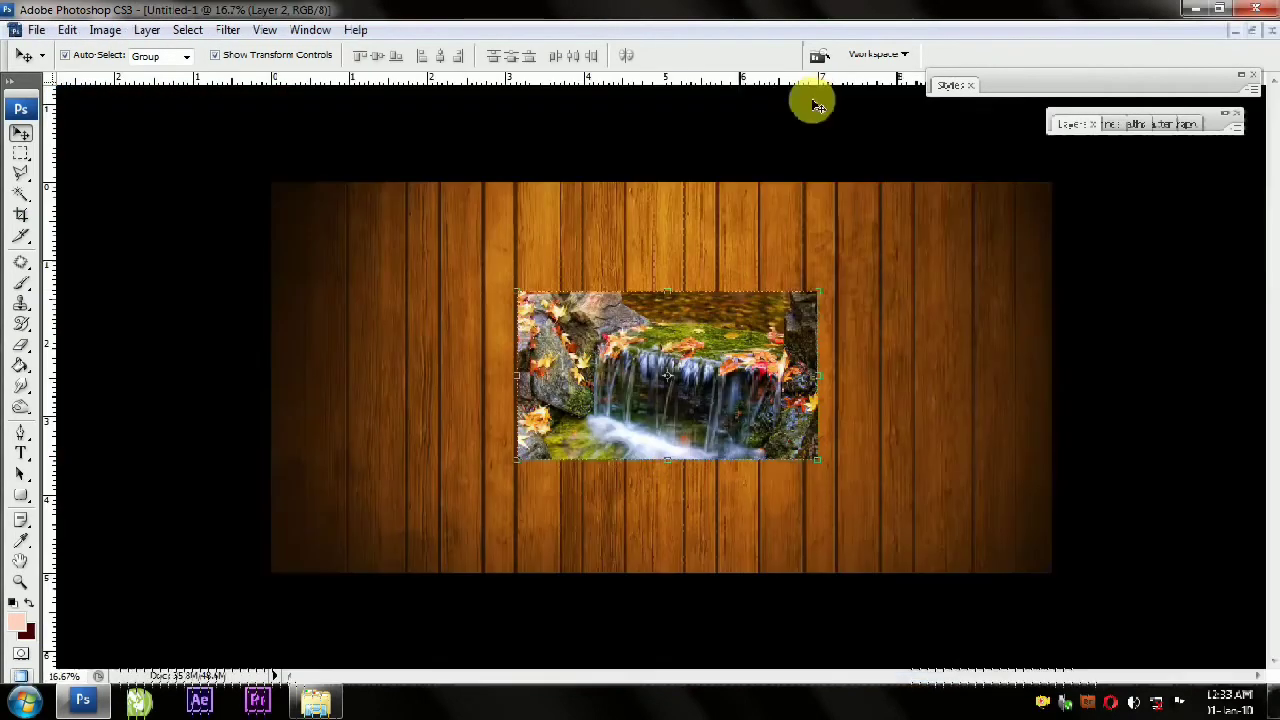
Scale the waterfall layer down and position it at the bottom centre of the wall
left_click_drag(819, 295, 888, 250)
double_click(765, 334)
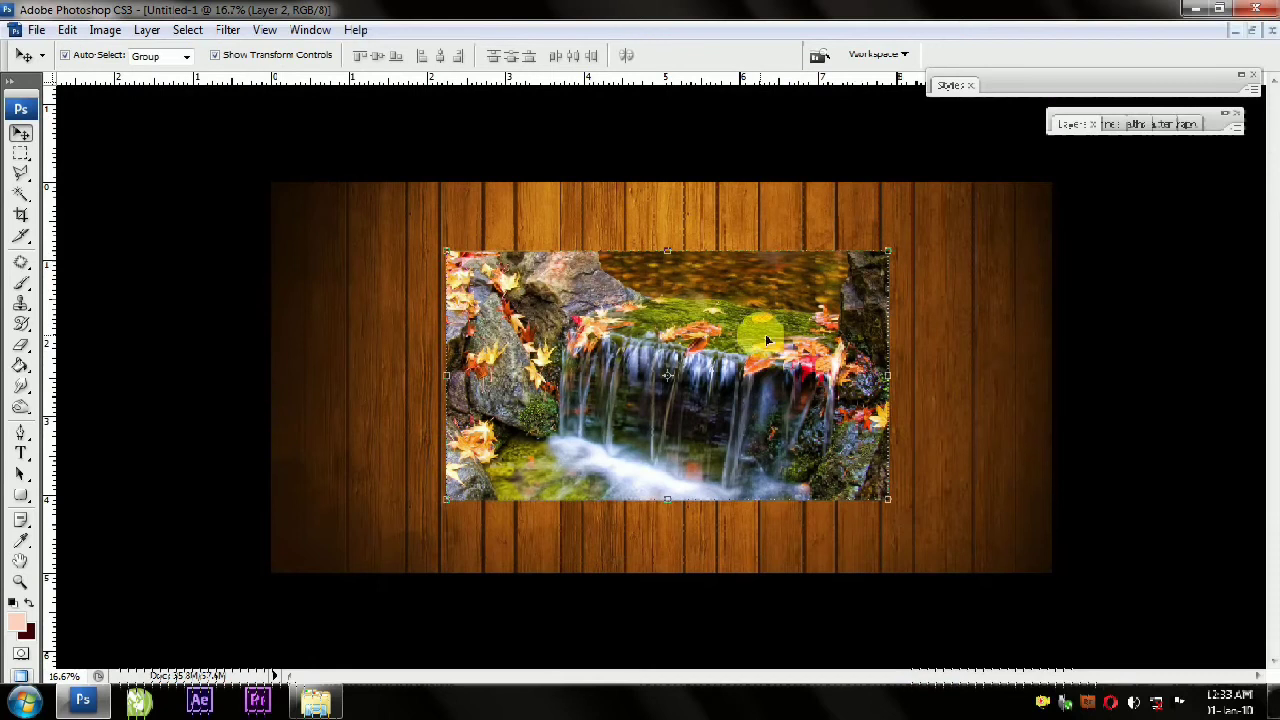
left_click_drag(786, 356, 766, 361)
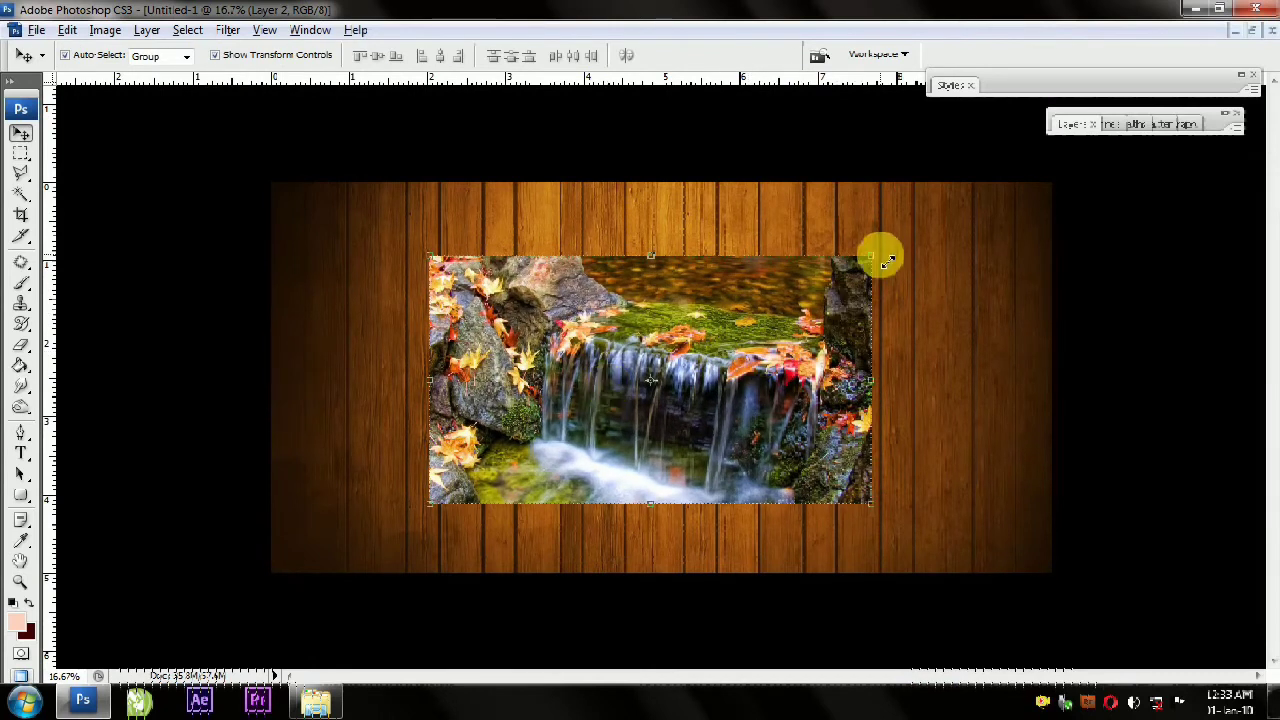
left_click_drag(888, 261, 834, 277)
left_click_drag(805, 340, 787, 422)
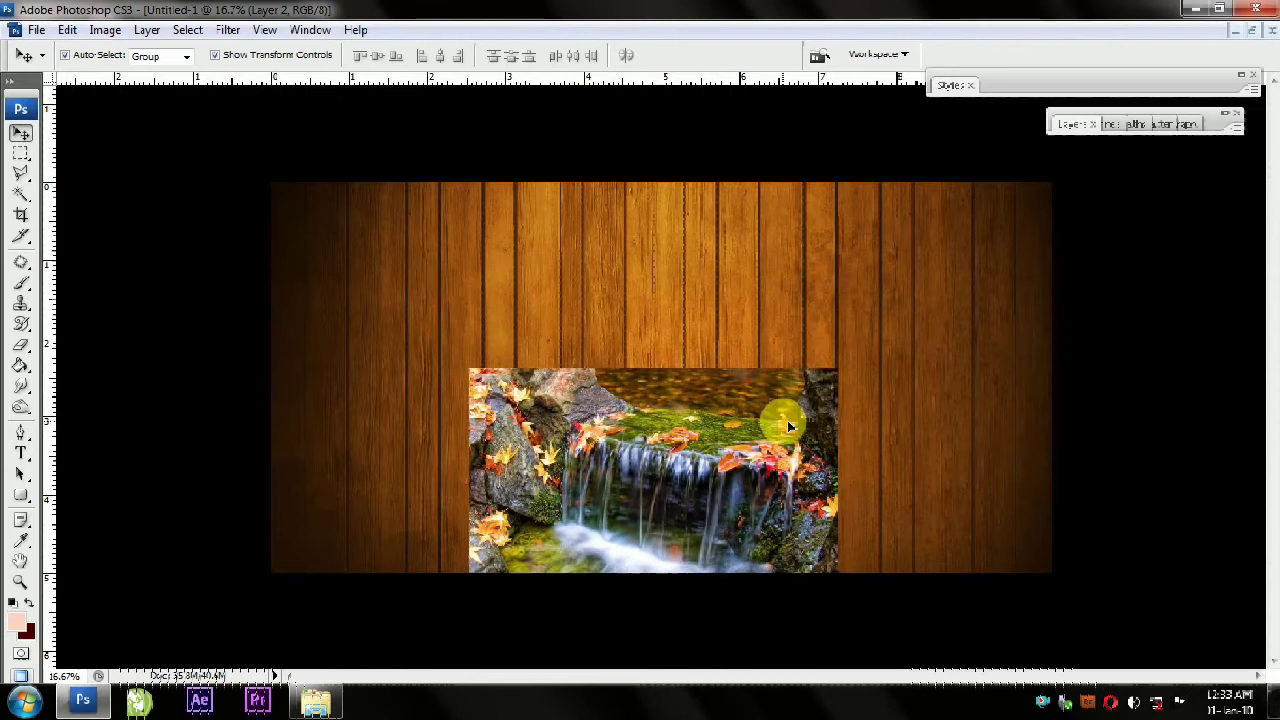
left_click_drag(840, 368, 848, 363)
double_click(741, 394)
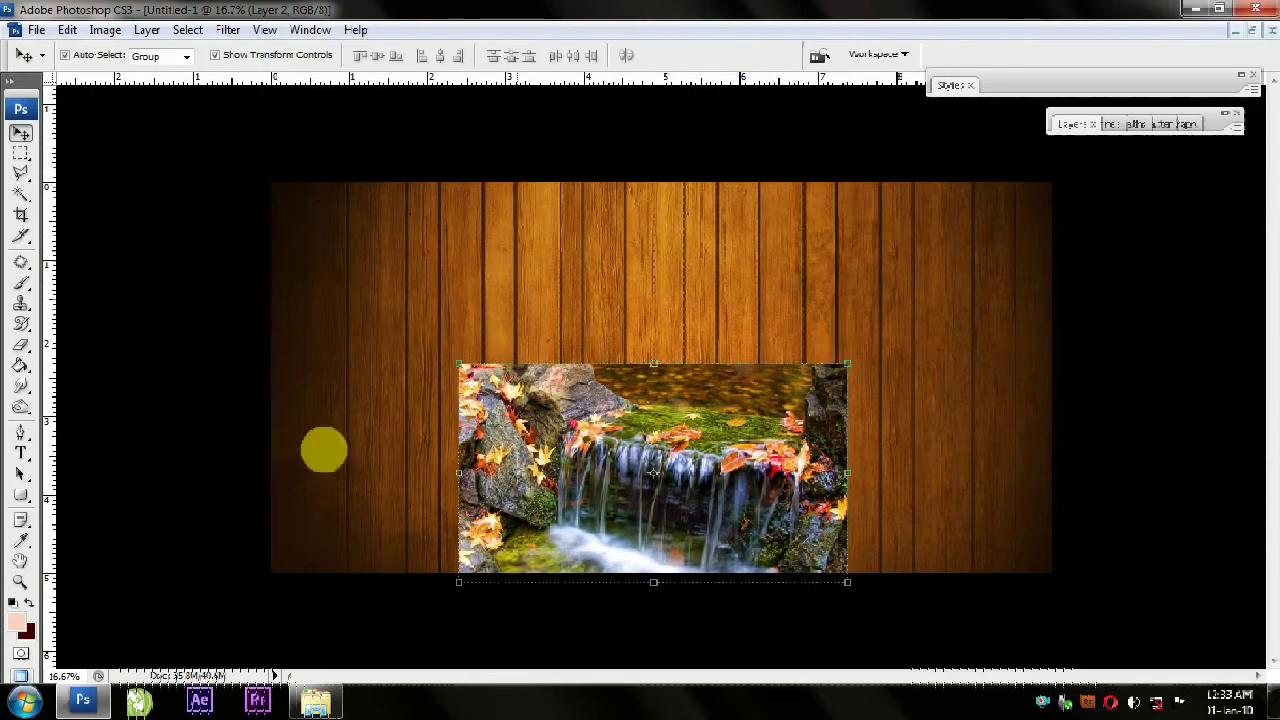
left_click(20, 345)
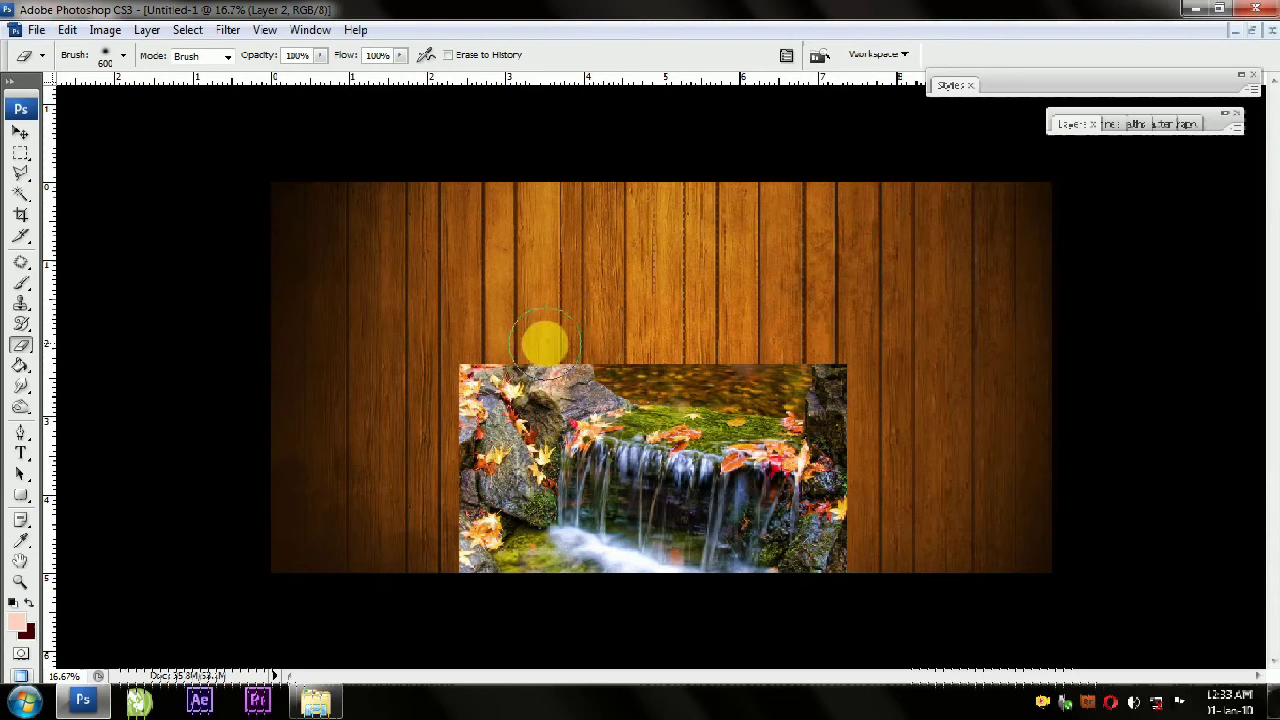
Soft-erase the waterfall's top and left edges with a large brush, then nudge it slightly left
left_click(123, 56)
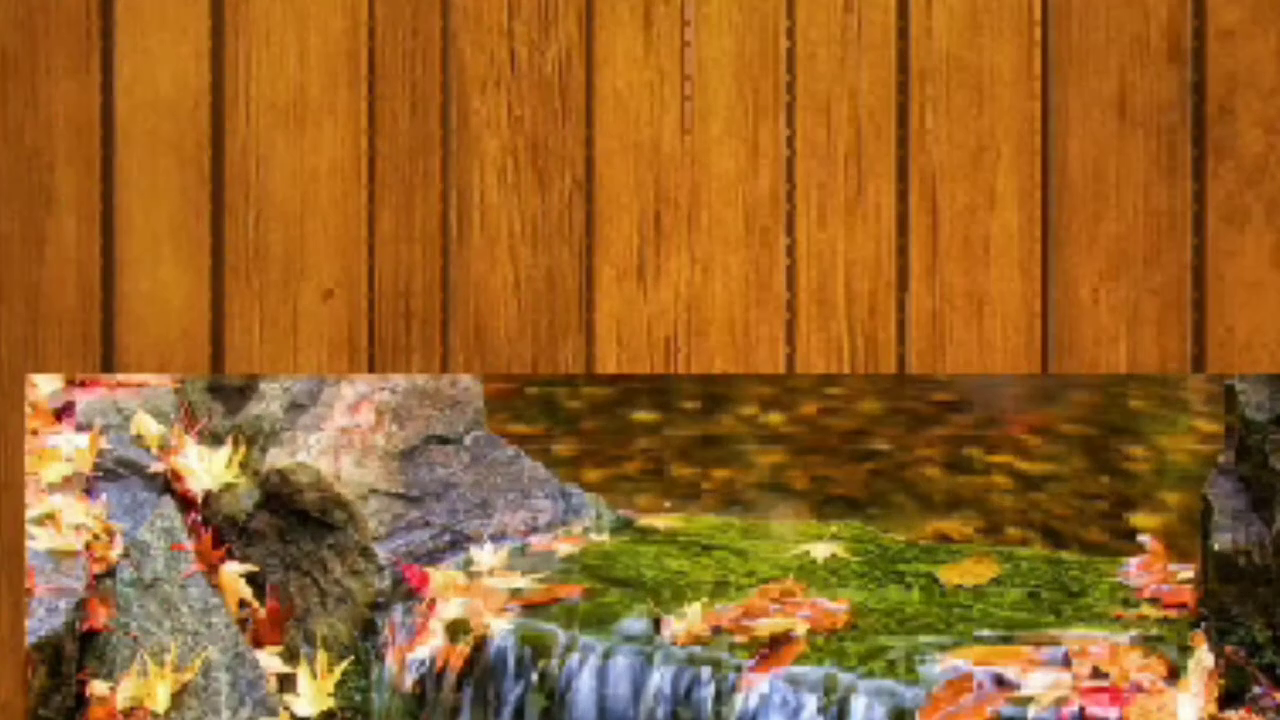
left_click(206, 200)
left_click(652, 100)
mouse_move(545, 330)
left_mouse_down()
mouse_move(806, 346)
mouse_move(786, 349)
mouse_move(863, 466)
mouse_move(842, 627)
left_mouse_up()
mouse_move(550, 312)
left_mouse_down()
mouse_move(443, 463)
mouse_move(383, 685)
left_mouse_up()
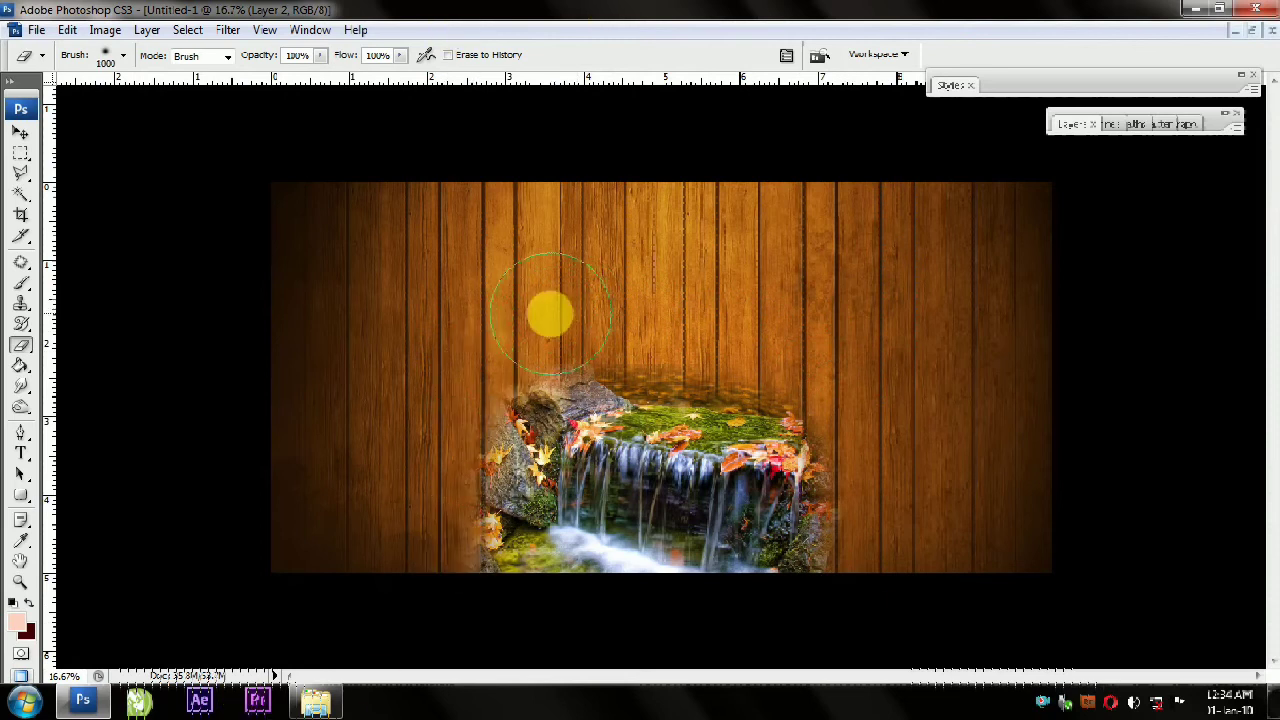
left_click_drag(550, 314, 444, 443)
left_click(21, 133)
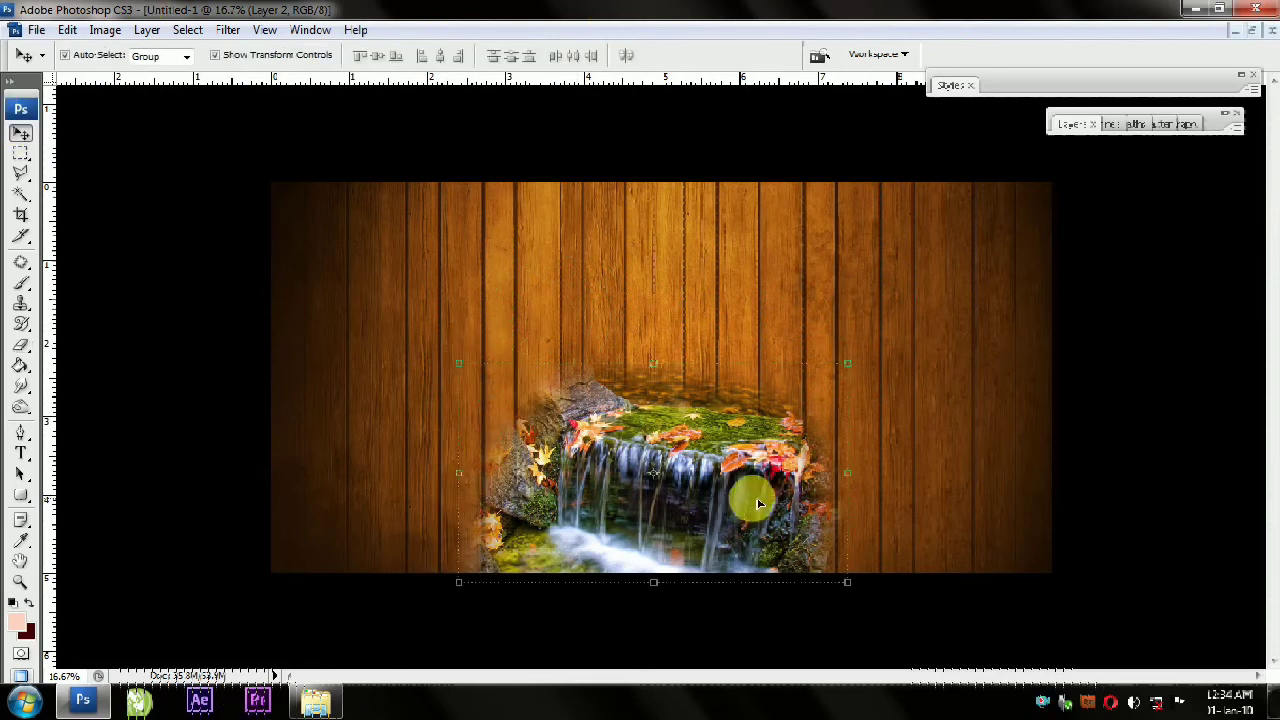
left_click_drag(760, 505, 740, 503)
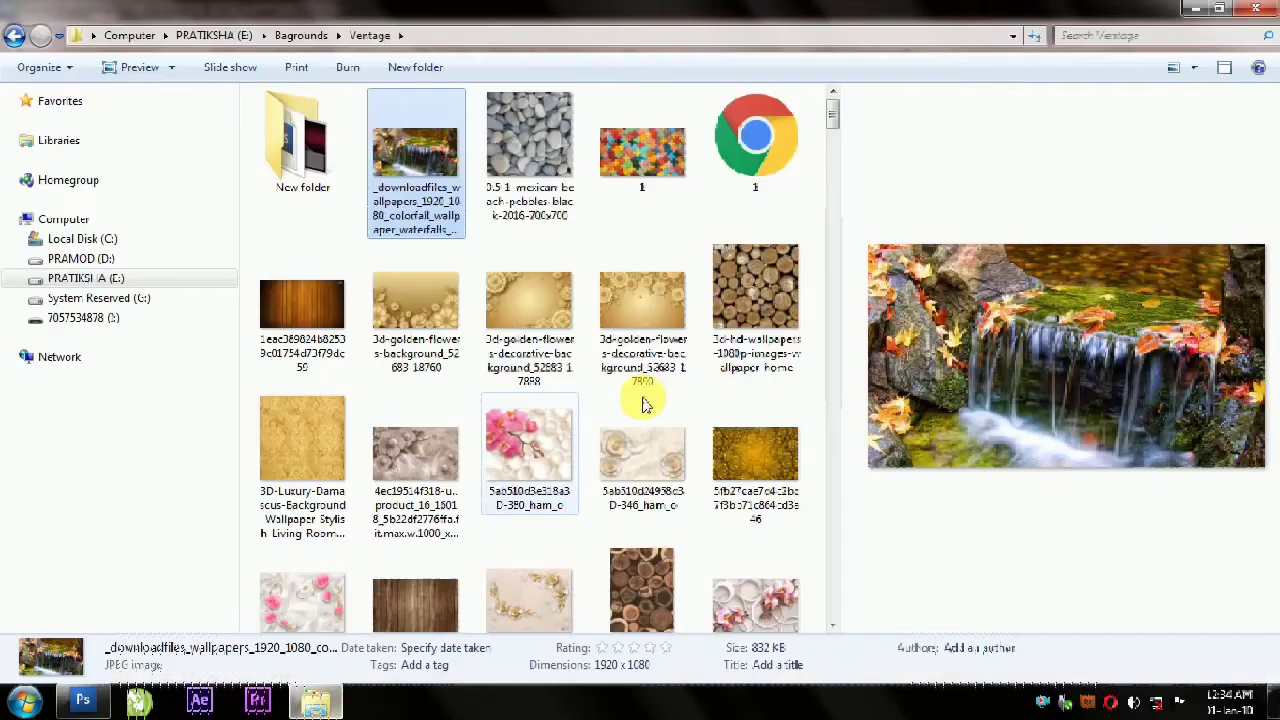
Browse the Vertage folder and select the beautiful-landscaping-rocks-ideas garden-pond image
left_click(645, 165)
scroll(700, 457, "down", 3)
scroll(690, 520, "down", 3)
left_click(680, 568)
scroll(680, 565, "down", 3)
left_click(655, 545)
scroll(650, 553, "down", 3)
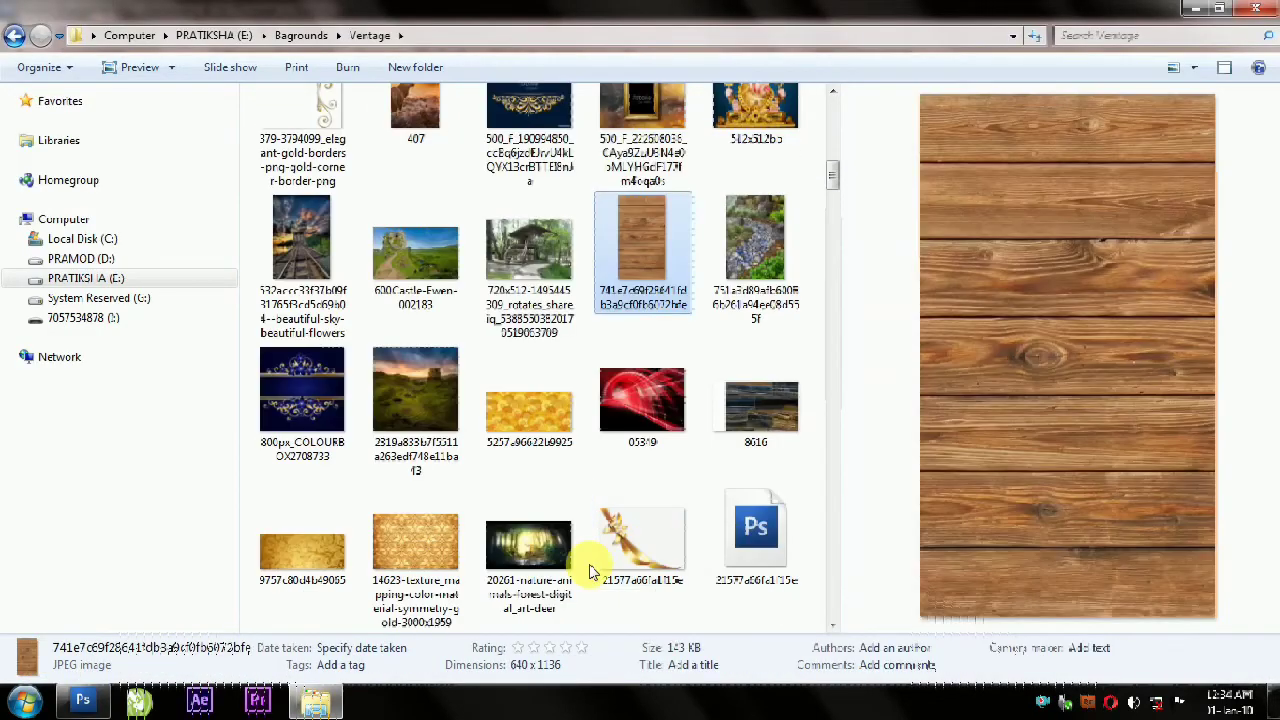
scroll(590, 568, "up", 3)
scroll(588, 570, "down", 3)
scroll(588, 570, "down", 3)
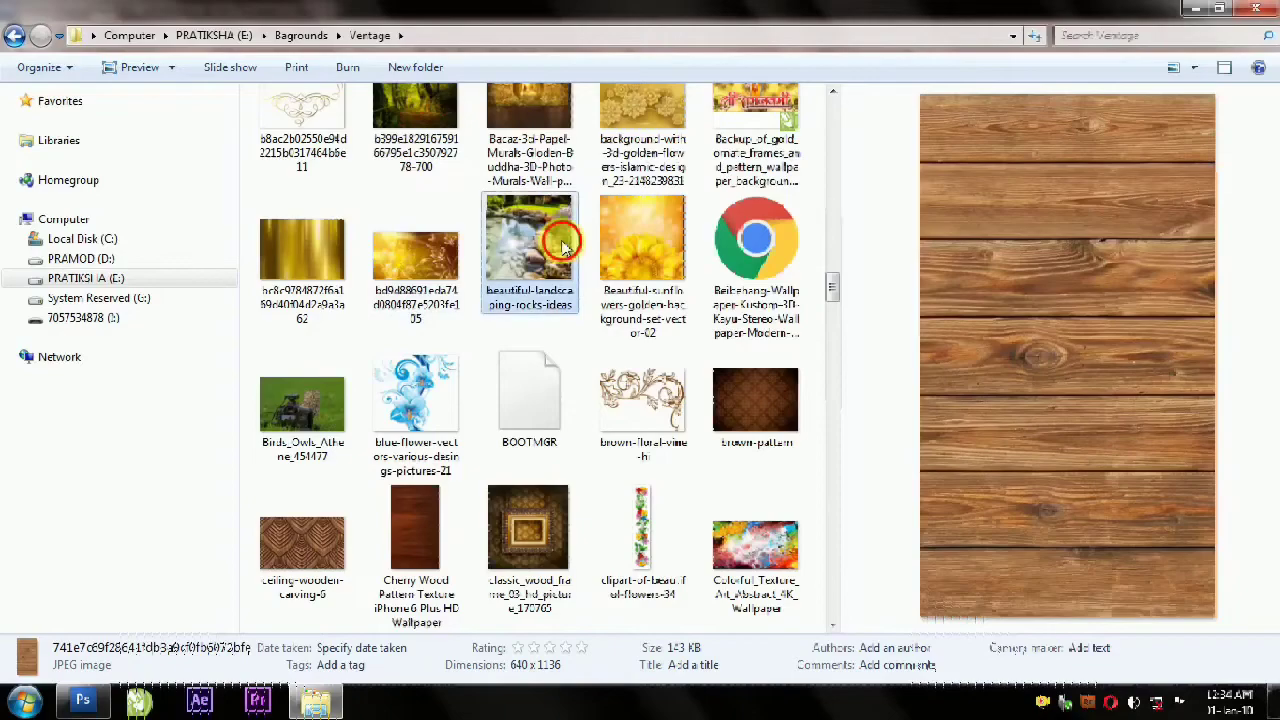
left_click(545, 290)
Open the garden-pond image in Photoshop and copy it onto the wood wall as Layer 3
left_click_drag(545, 290, 962, 345)
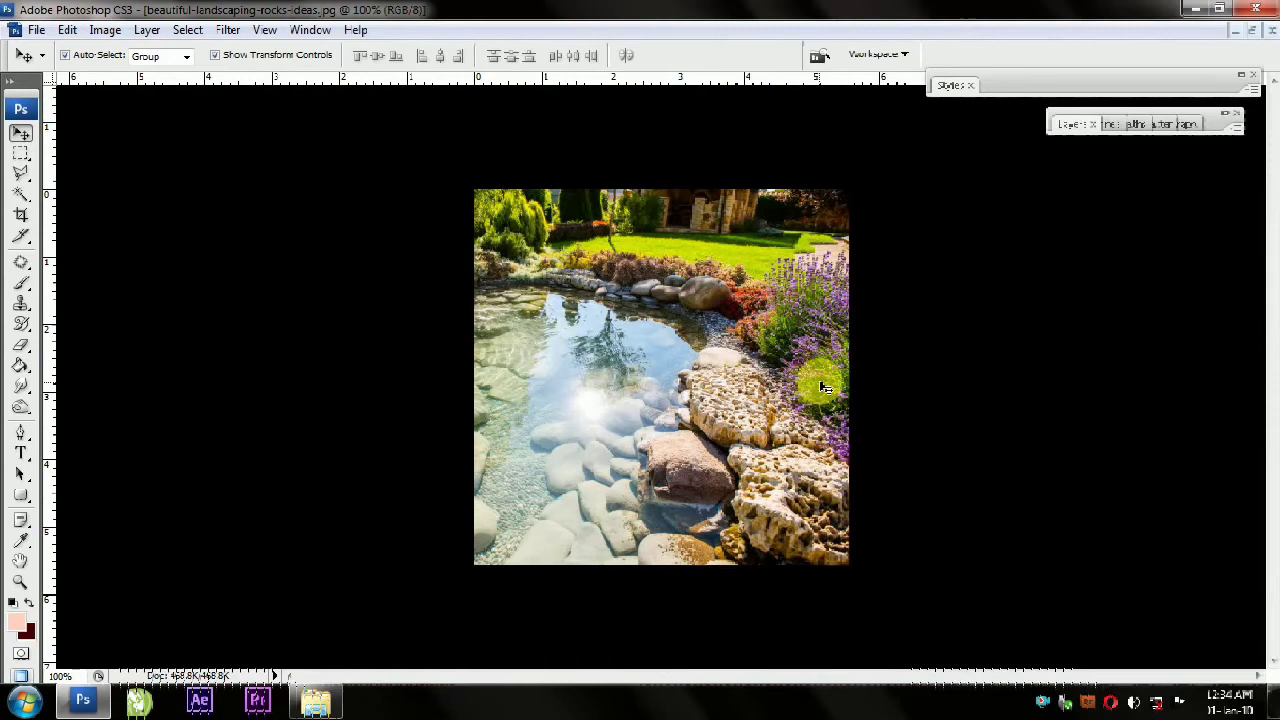
left_click(1251, 31)
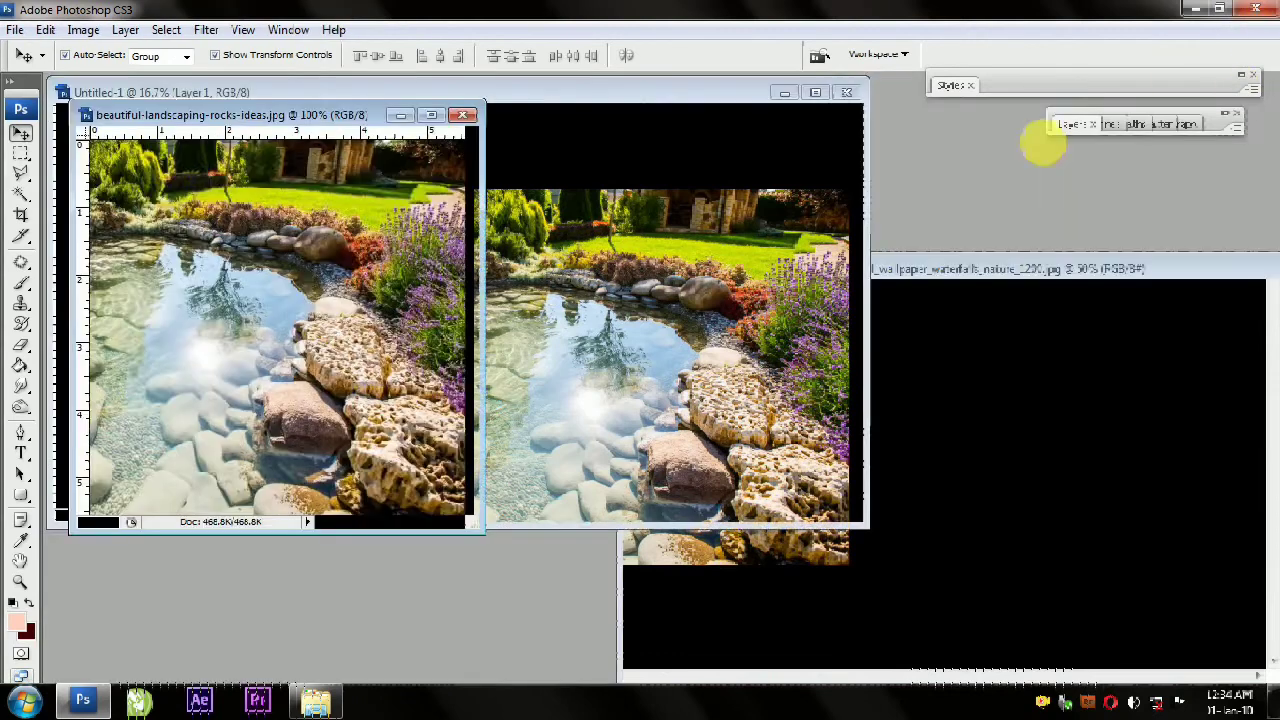
left_click(586, 323)
left_click(811, 100)
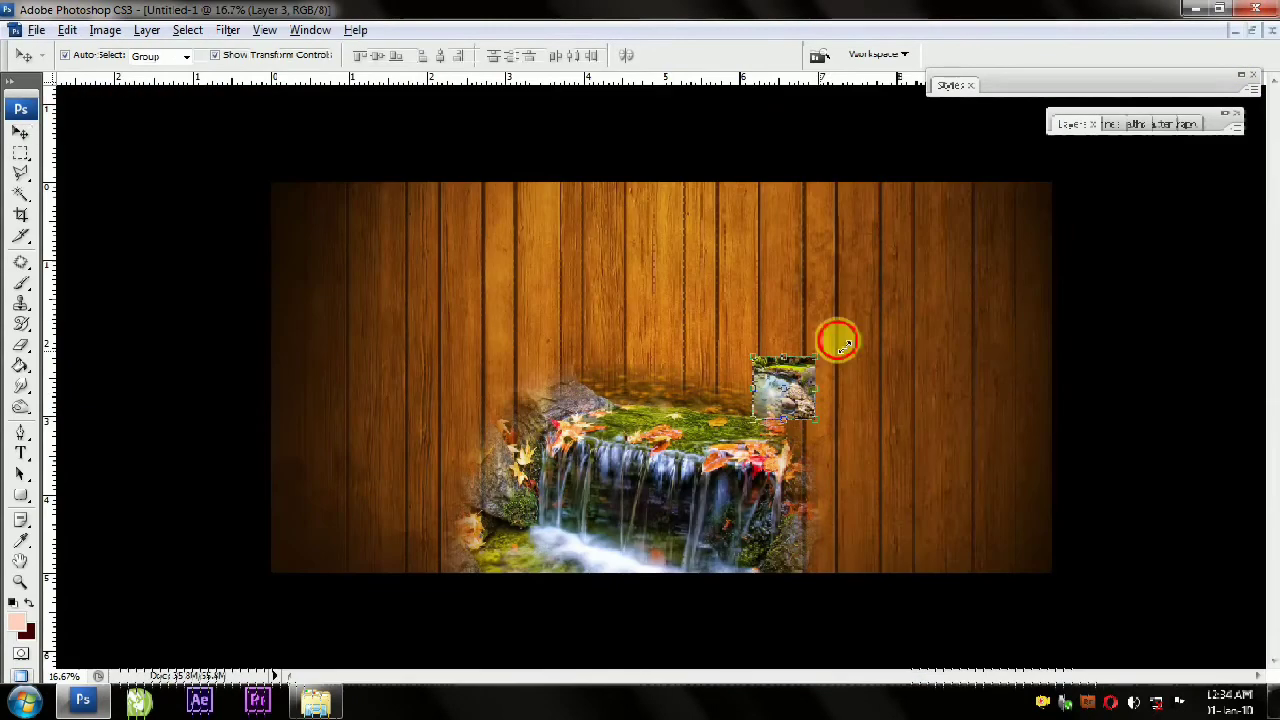
left_click_drag(800, 390, 845, 330)
left_click_drag(864, 428, 846, 428)
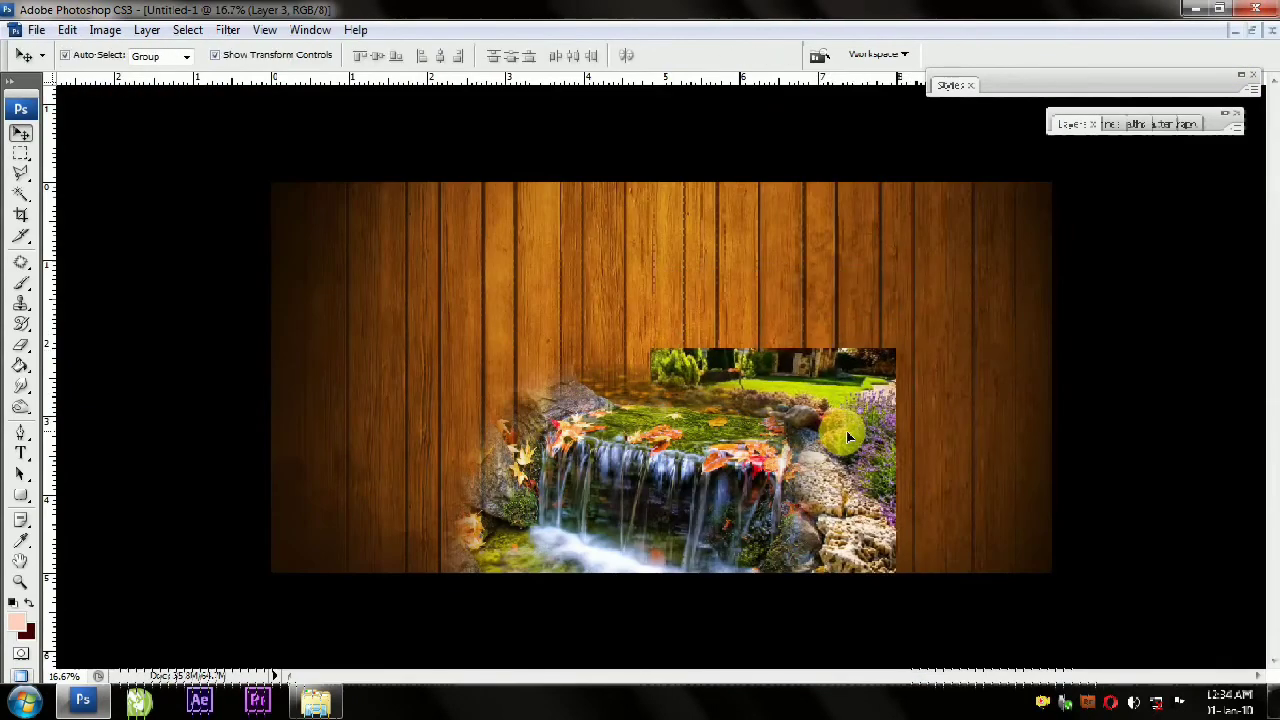
Scale the pond photo to about 113% and place it right of the waterfall
key("ctrl+t")
mouse_move(912, 338)
left_mouse_down()
mouse_move(952, 318)
mouse_move(951, 295)
left_mouse_up()
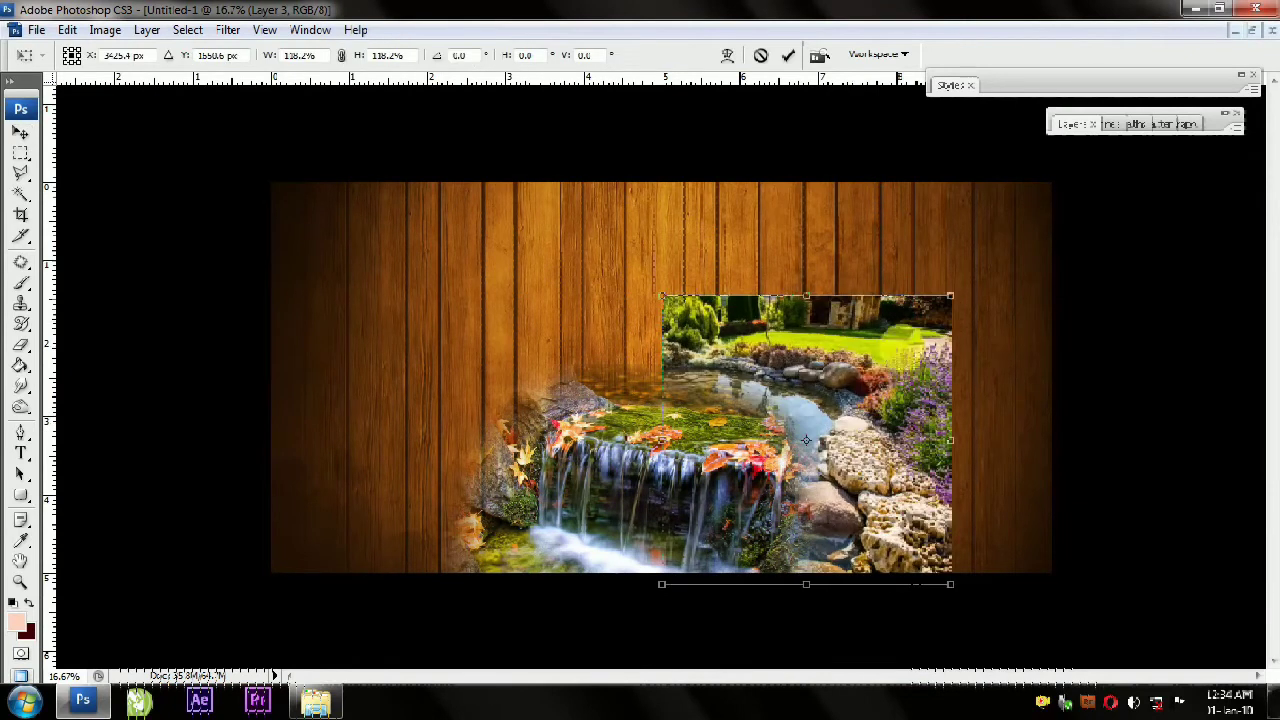
key("Return")
left_click_drag(886, 408, 879, 423)
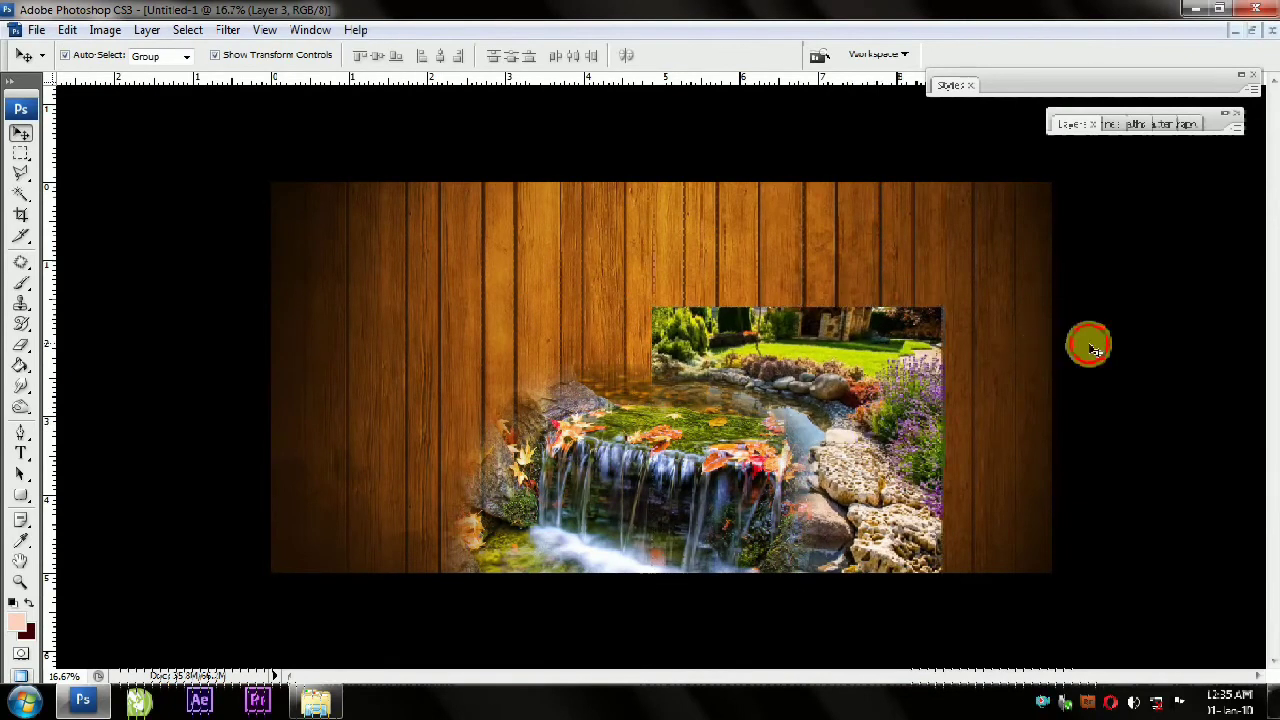
left_click(535, 353)
left_click(22, 393)
right_click(818, 336)
Soft-erase the pond photo's top and right edges into the wood
left_click(830, 343)
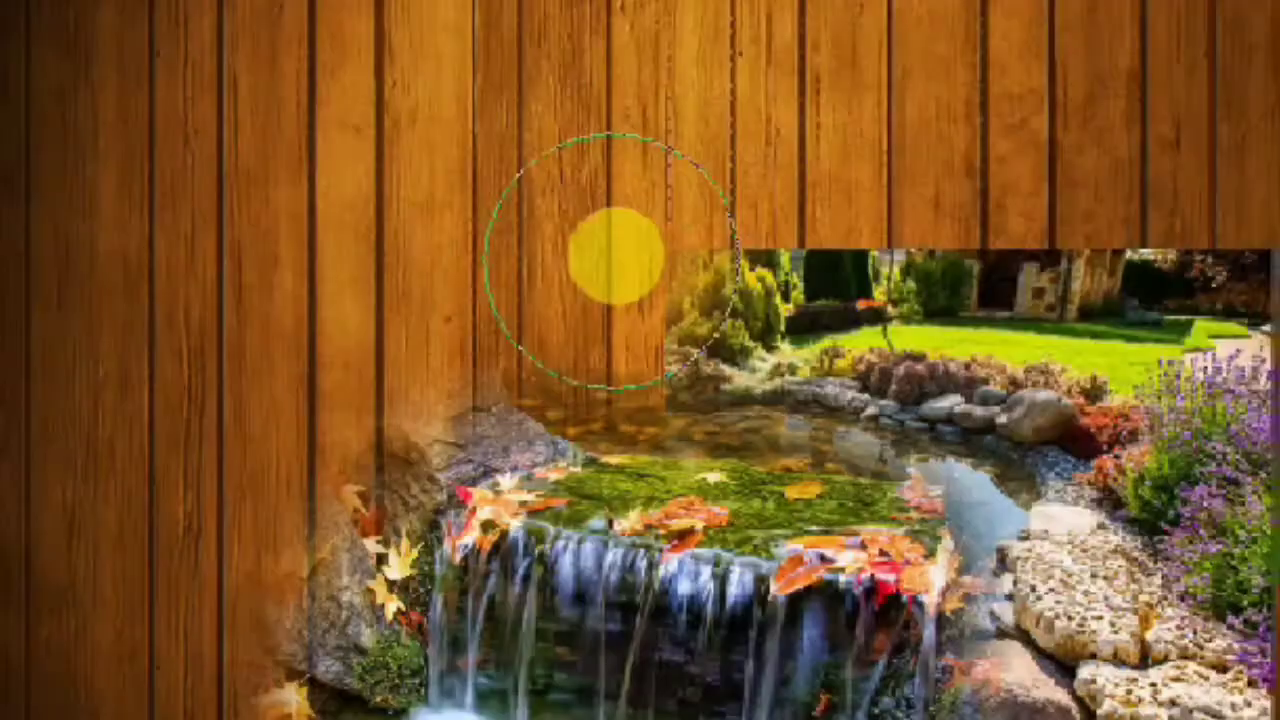
mouse_move(615, 256)
left_mouse_down()
mouse_move(808, 168)
mouse_move(727, 177)
left_mouse_up()
left_click_drag(914, 286, 900, 354)
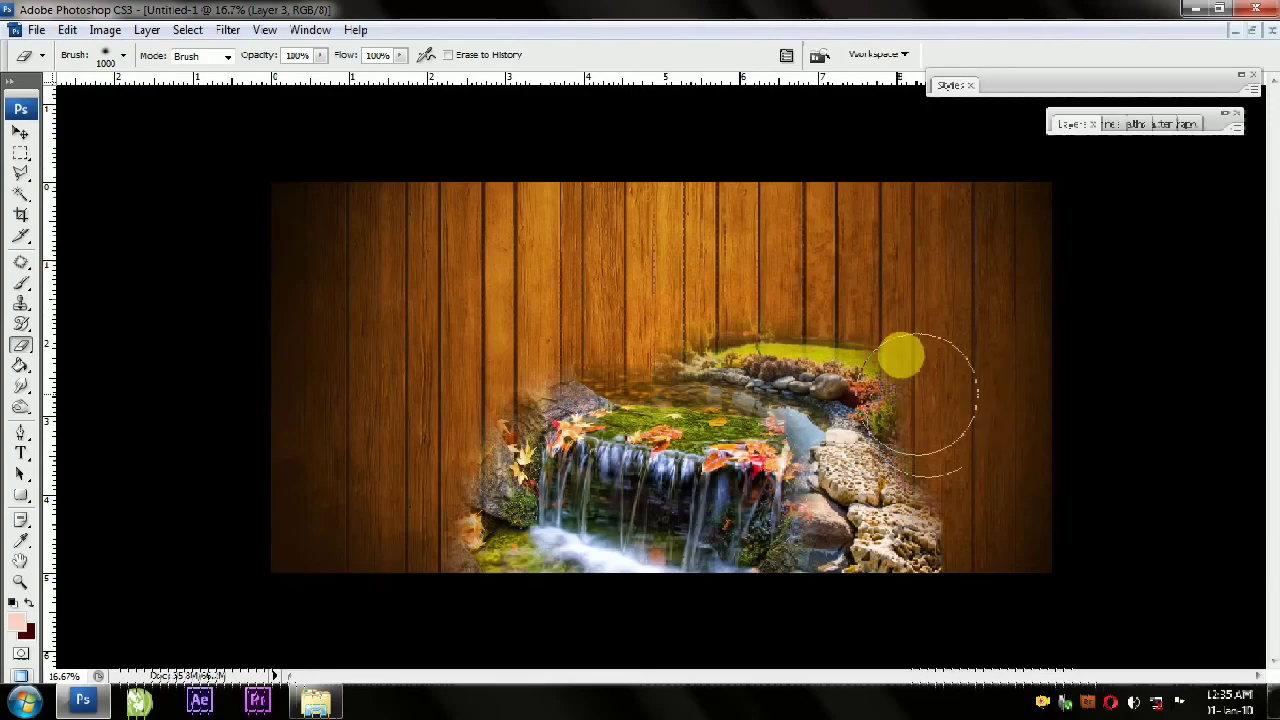
Widen the pond layer to 116.5% and Alt-drag a duplicate toward the left
left_click(20, 132)
left_click_drag(937, 450, 988, 451)
key("Return")
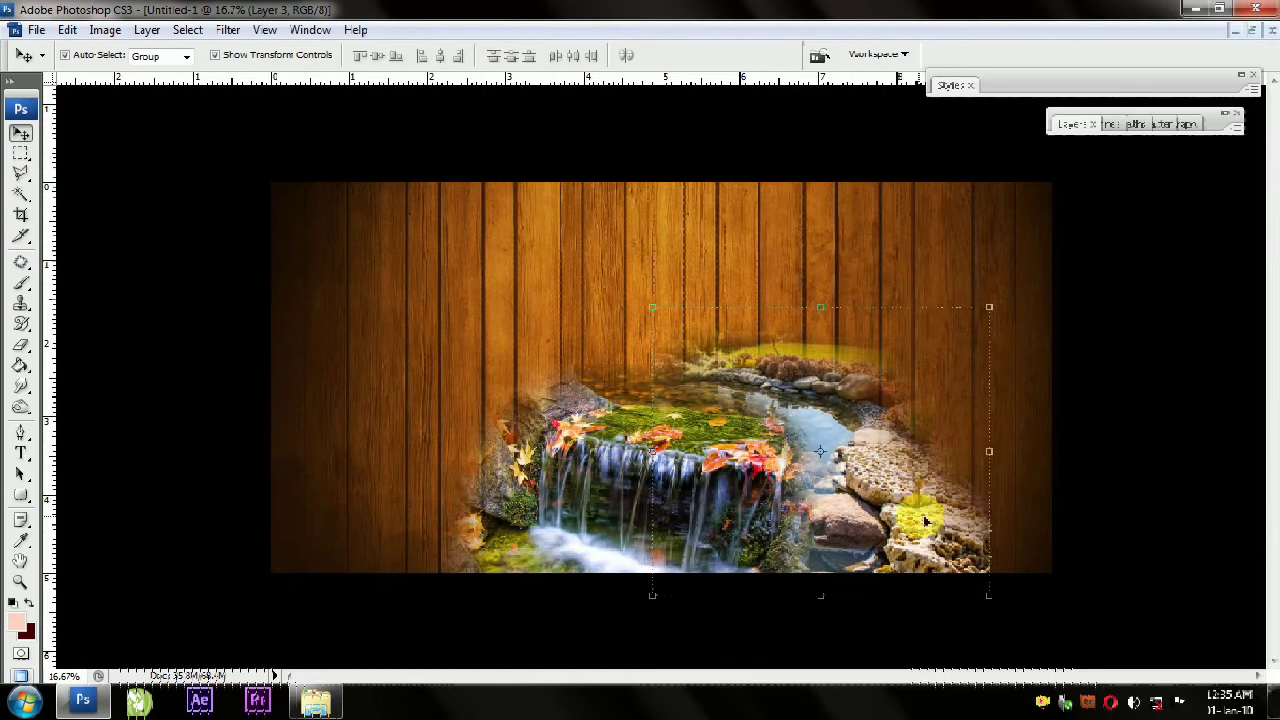
left_click_drag(924, 519, 572, 499)
mouse_move(400, 451)
left_mouse_down()
mouse_move(541, 439)
mouse_move(440, 438)
left_mouse_up()
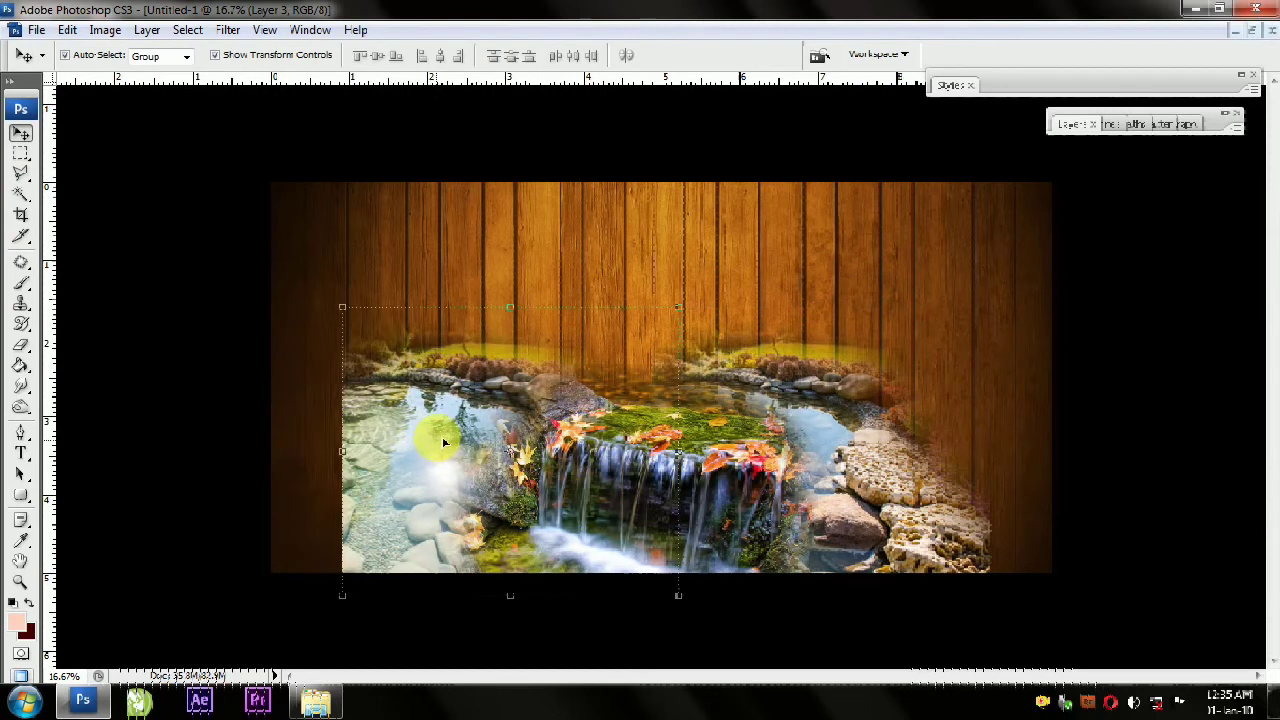
Fade the pond copy's left edge, flip it horizontally and stretch it across the left side
right_click(20, 345)
left_click(166, 343)
mouse_move(451, 306)
left_mouse_down()
mouse_move(314, 449)
mouse_move(323, 347)
mouse_move(551, 220)
mouse_move(340, 420)
mouse_move(280, 506)
mouse_move(457, 242)
left_mouse_up()
left_click(24, 140)
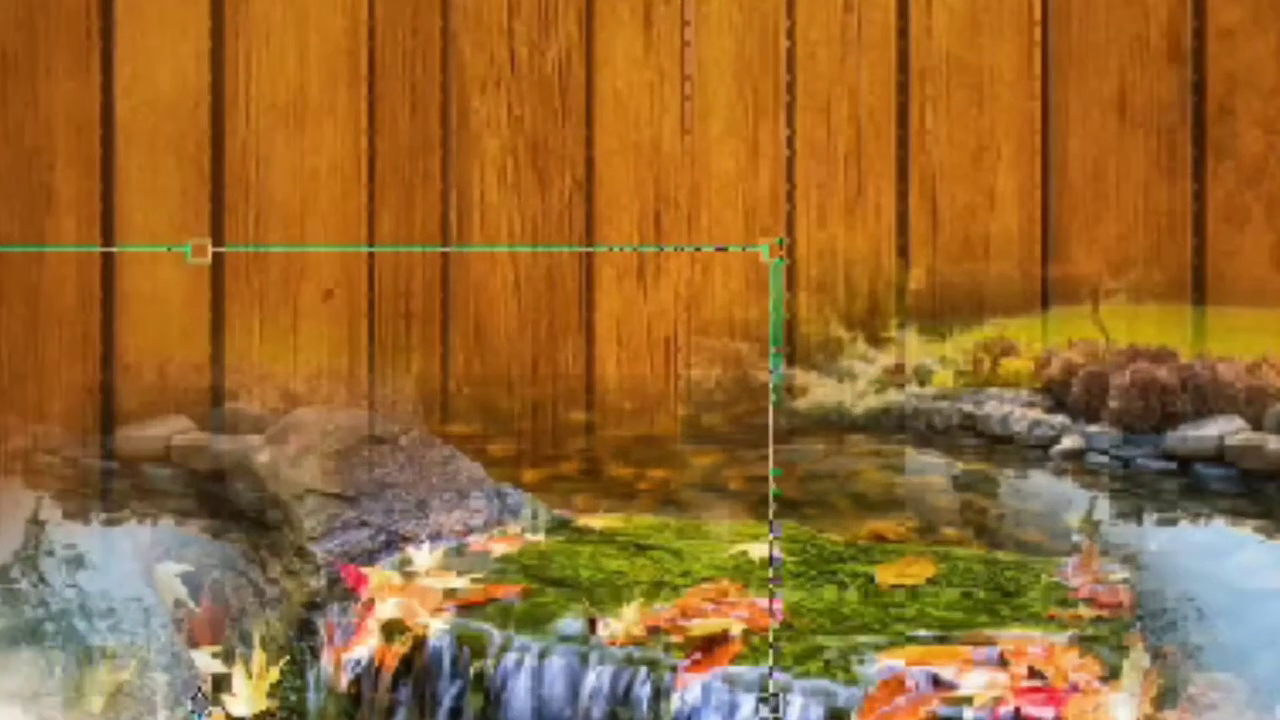
right_click(290, 195)
left_click(310, 428)
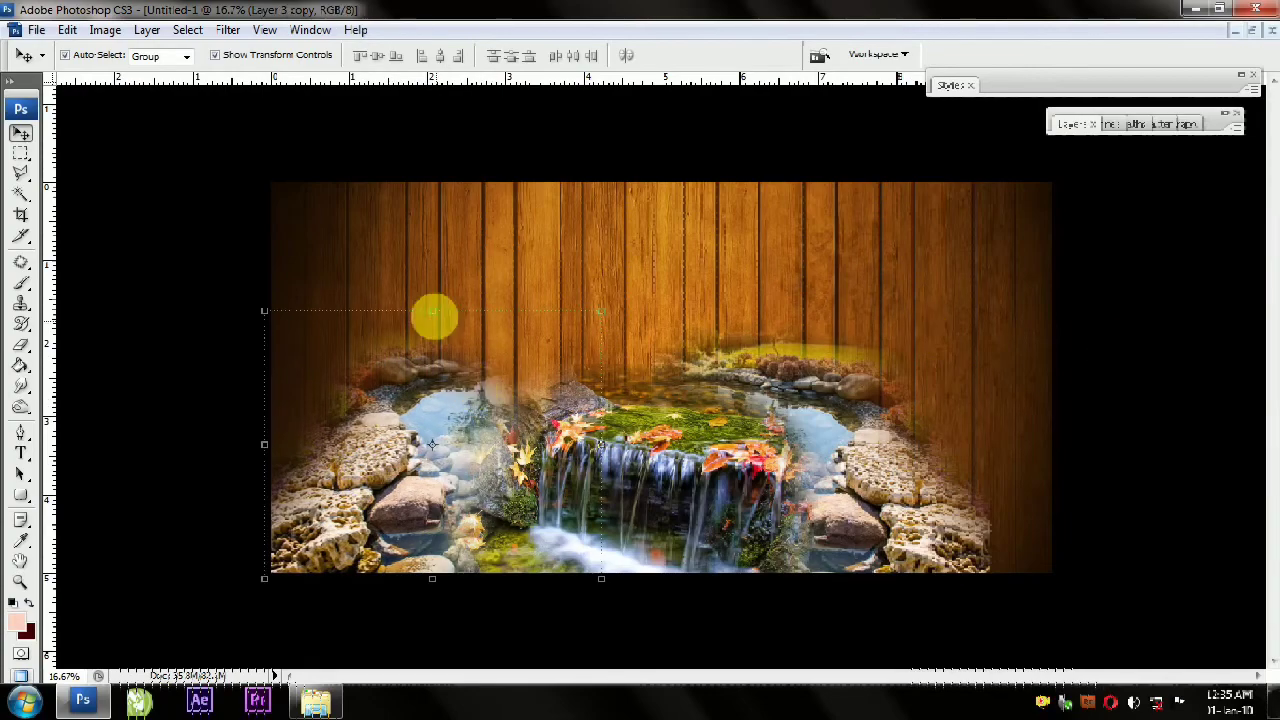
left_click_drag(433, 317, 443, 346)
double_click(462, 477)
left_click(989, 384)
Shrink the waterfall layer slightly with Free Transform
left_click(1125, 385)
left_click(846, 423)
left_click(1202, 431)
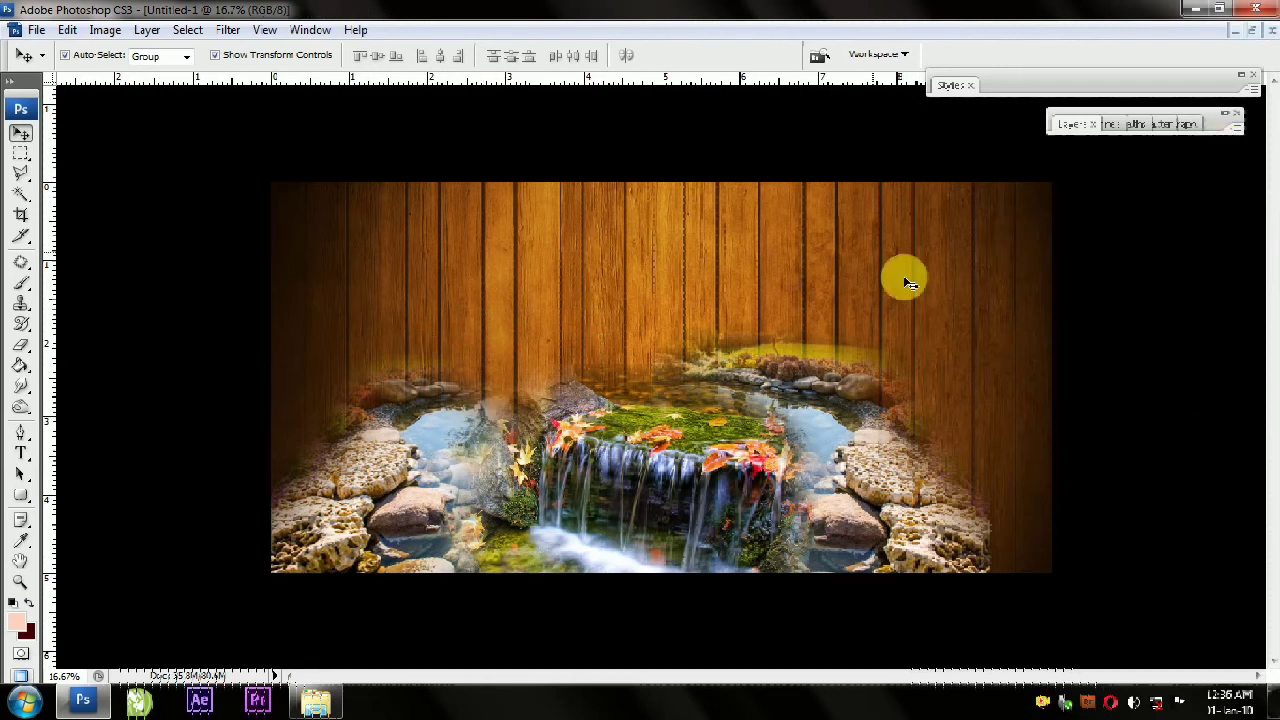
left_click(686, 440)
left_click(708, 520)
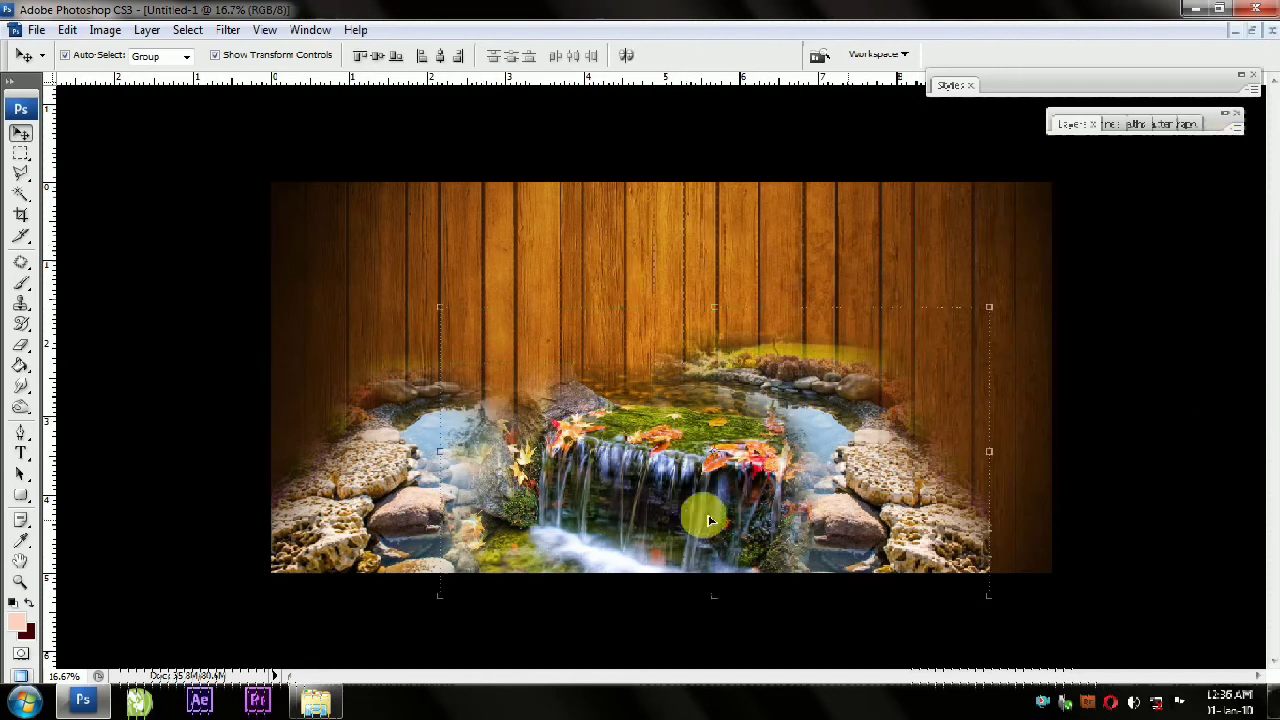
left_click_drag(268, 308, 328, 350)
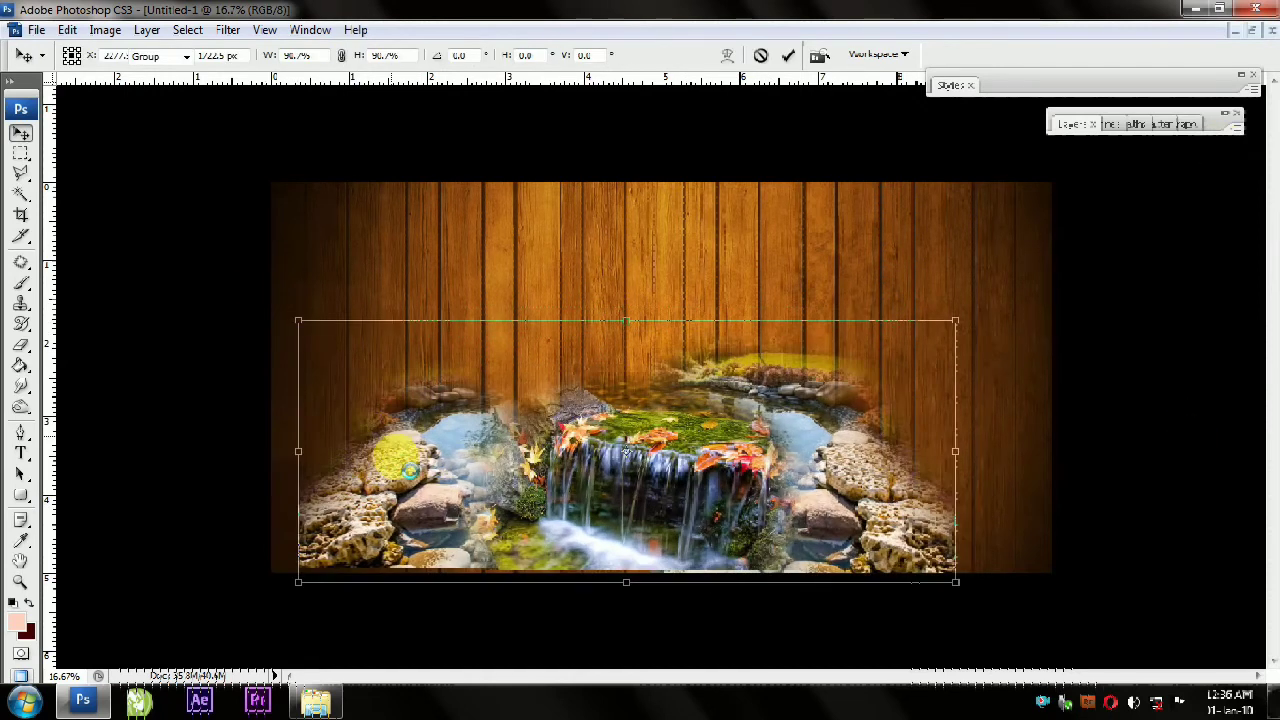
key("Return")
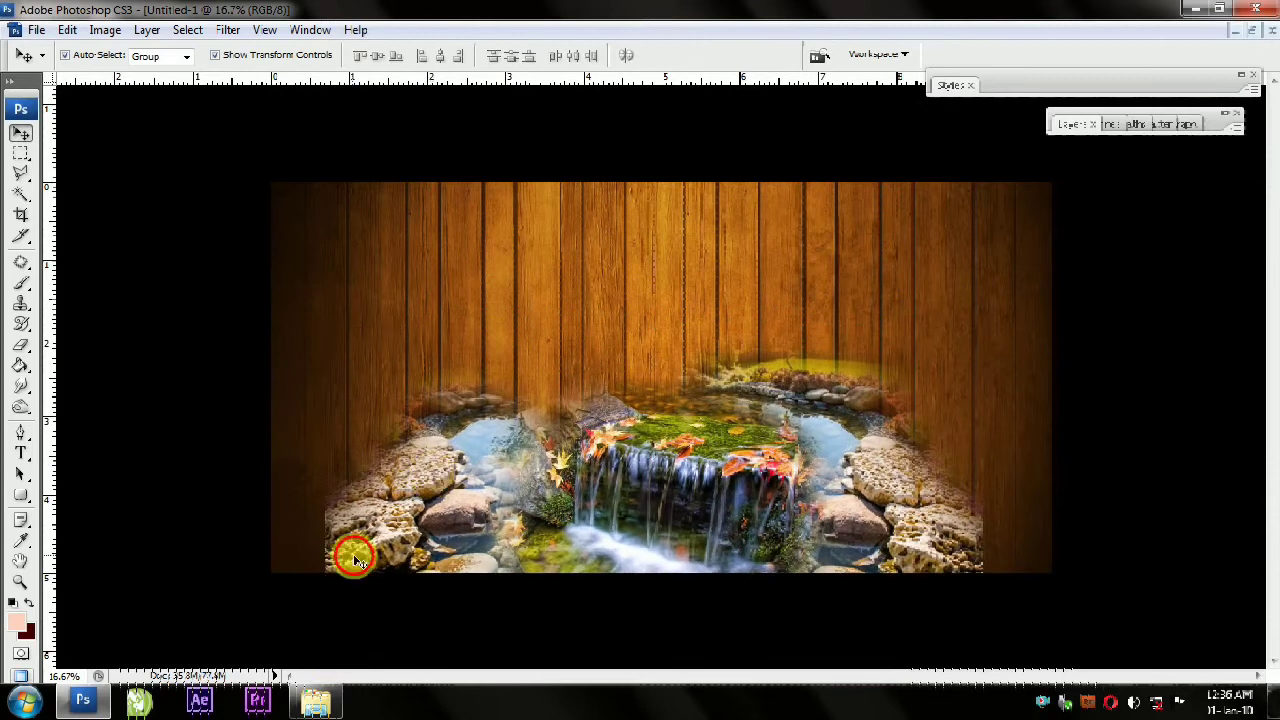
Soft-erase the outer left edge of the mirrored pond copy's rocks
left_click(351, 554)
left_click(20, 346)
left_click_drag(328, 451, 274, 509)
left_click(20, 130)
left_click(1073, 460)
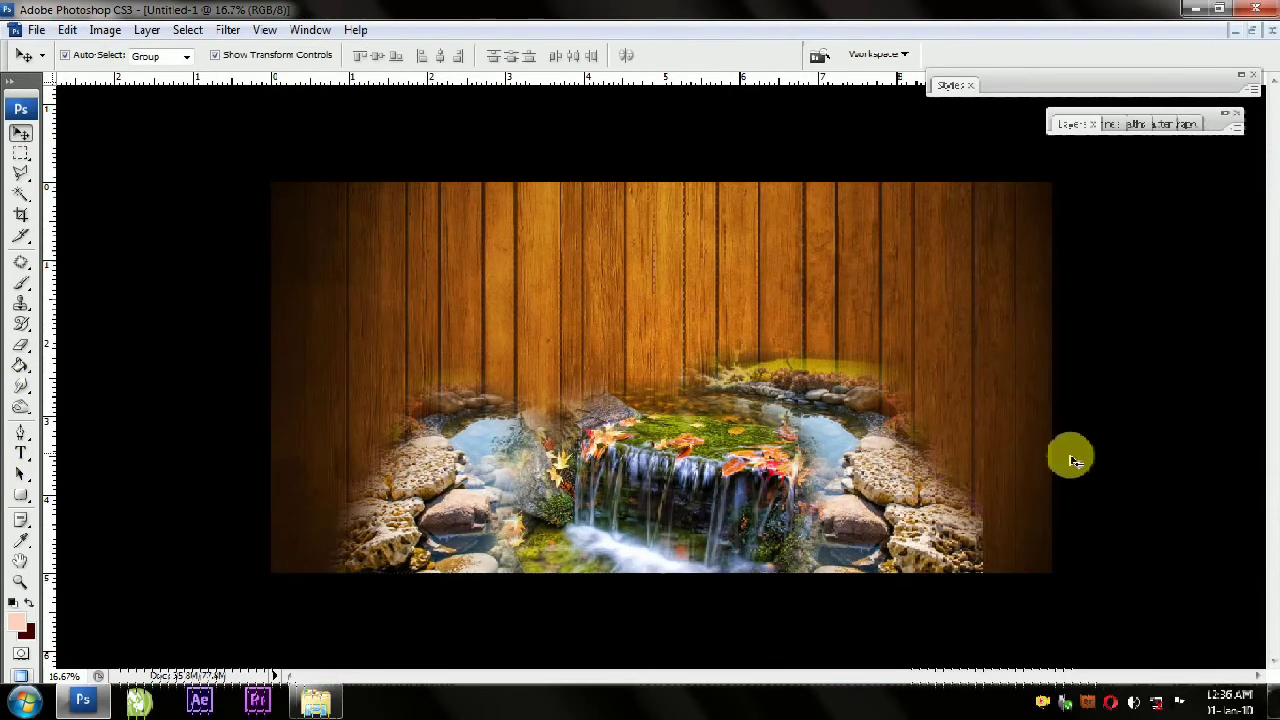
key("b")
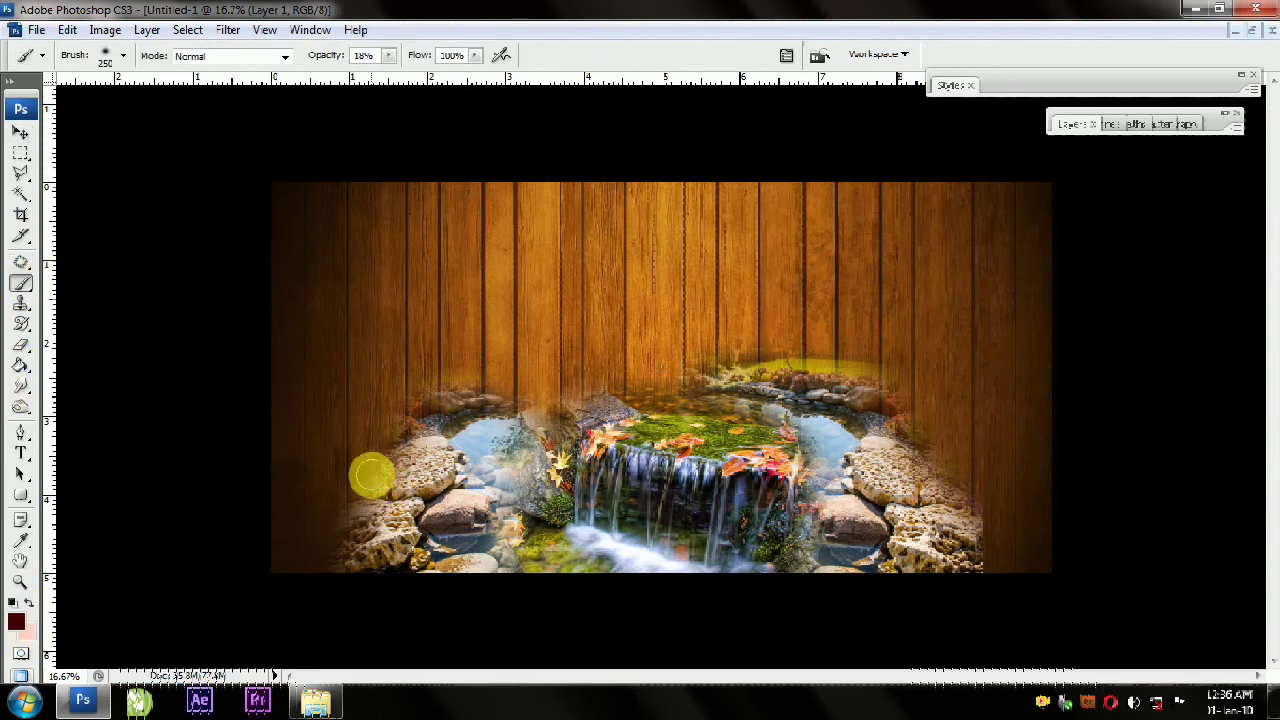
On new Layer 4, paint dark red shading down the wall's left and right edges at 59% brush opacity
left_click(1070, 124)
left_click(1190, 268)
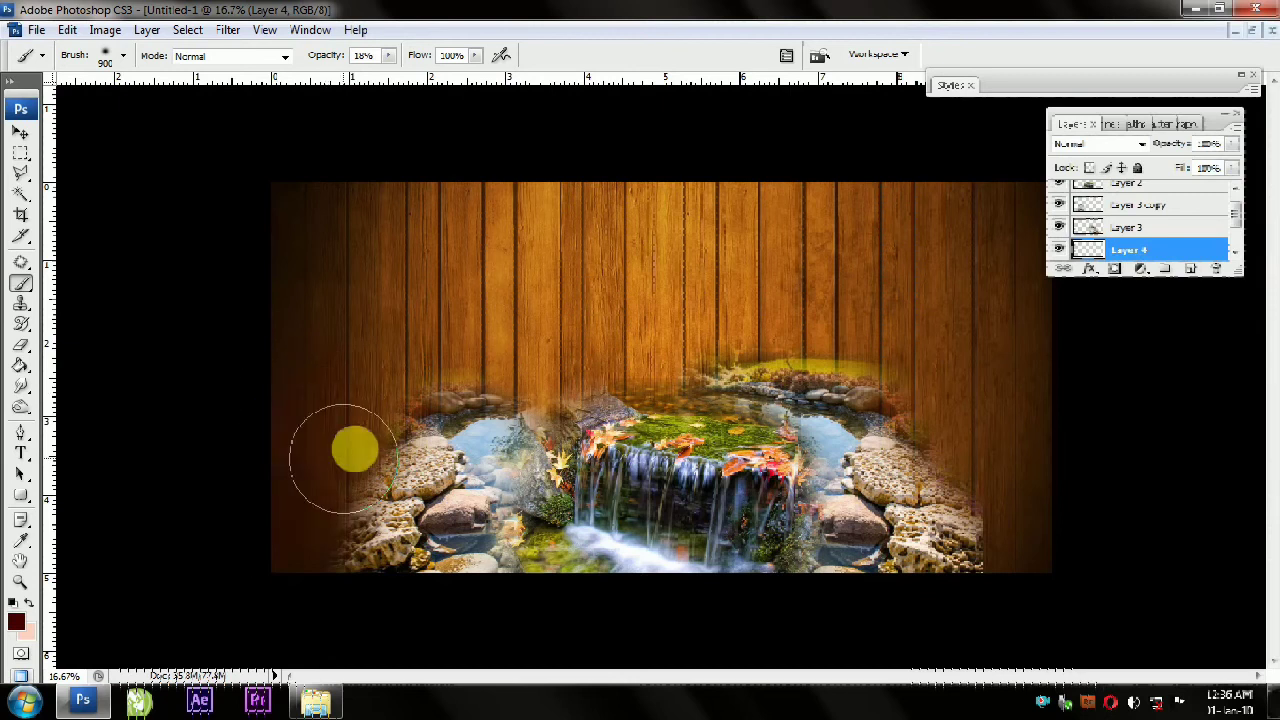
left_click(364, 56)
left_click_drag(432, 84, 438, 84)
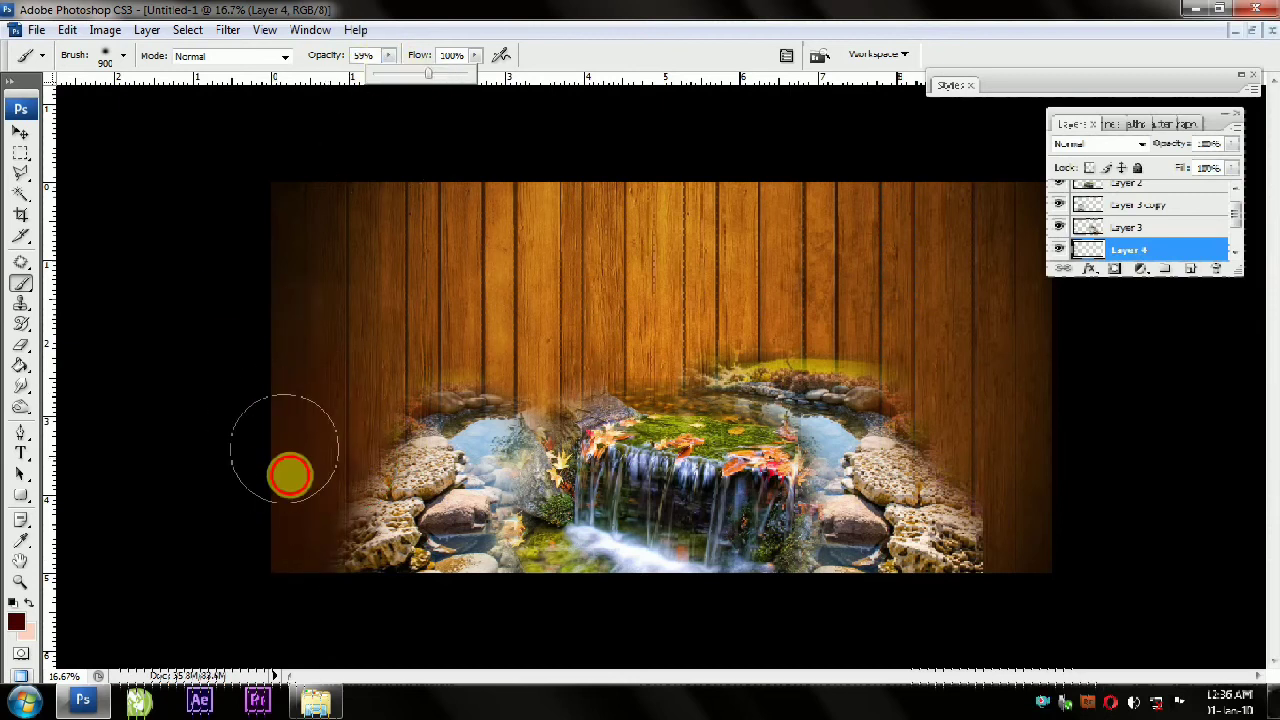
left_click_drag(286, 471, 277, 594)
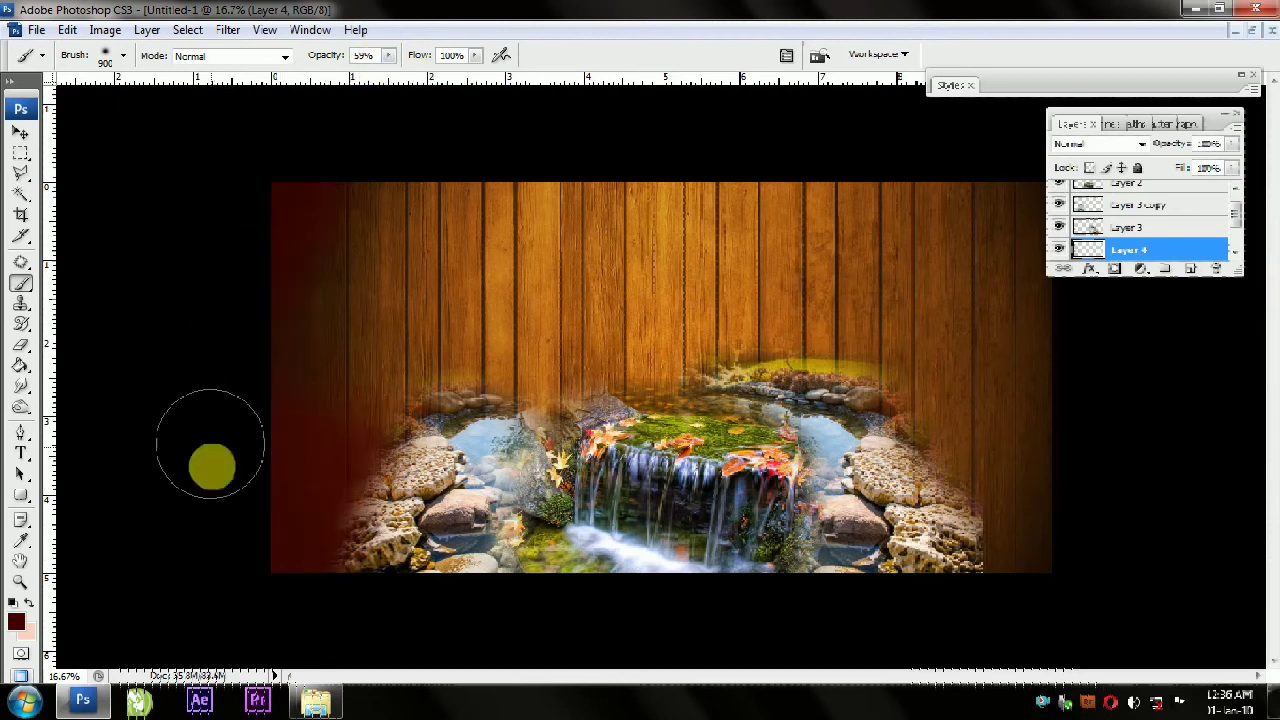
left_click_drag(213, 467, 290, 183)
left_click_drag(975, 468, 1038, 515)
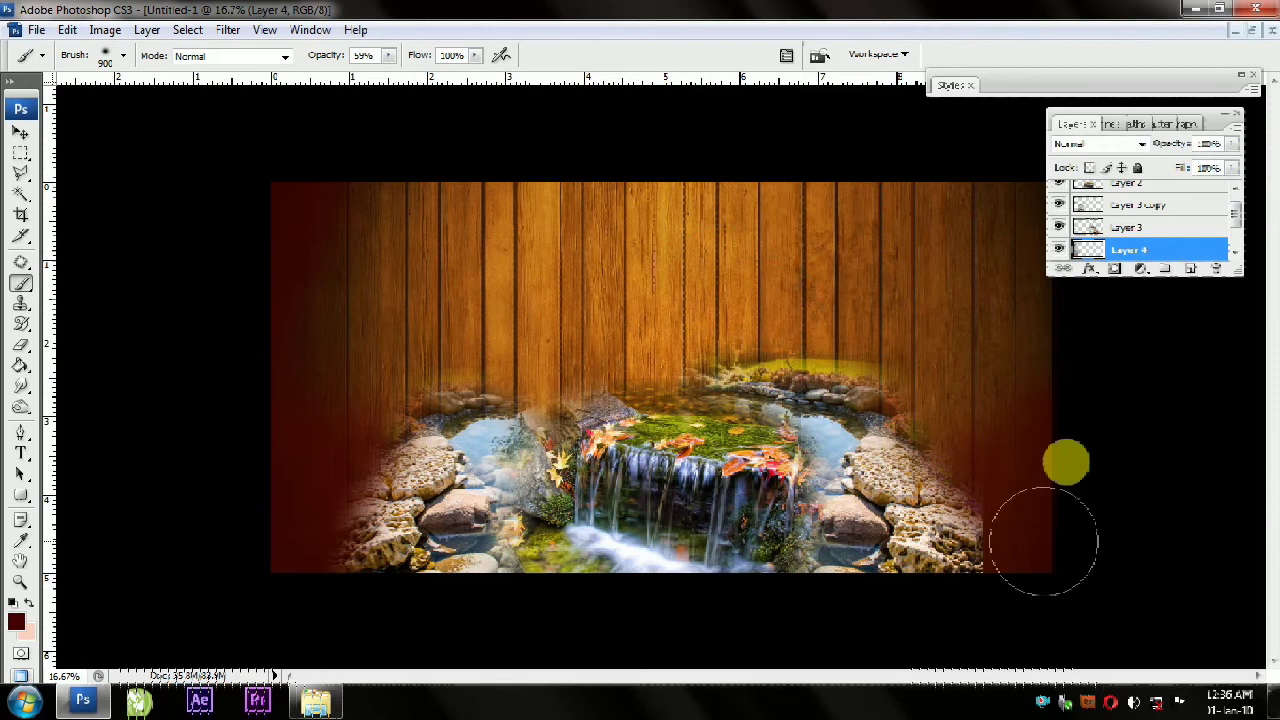
Check the Hue/Saturation adjustment, then close it without changes
left_click(20, 131)
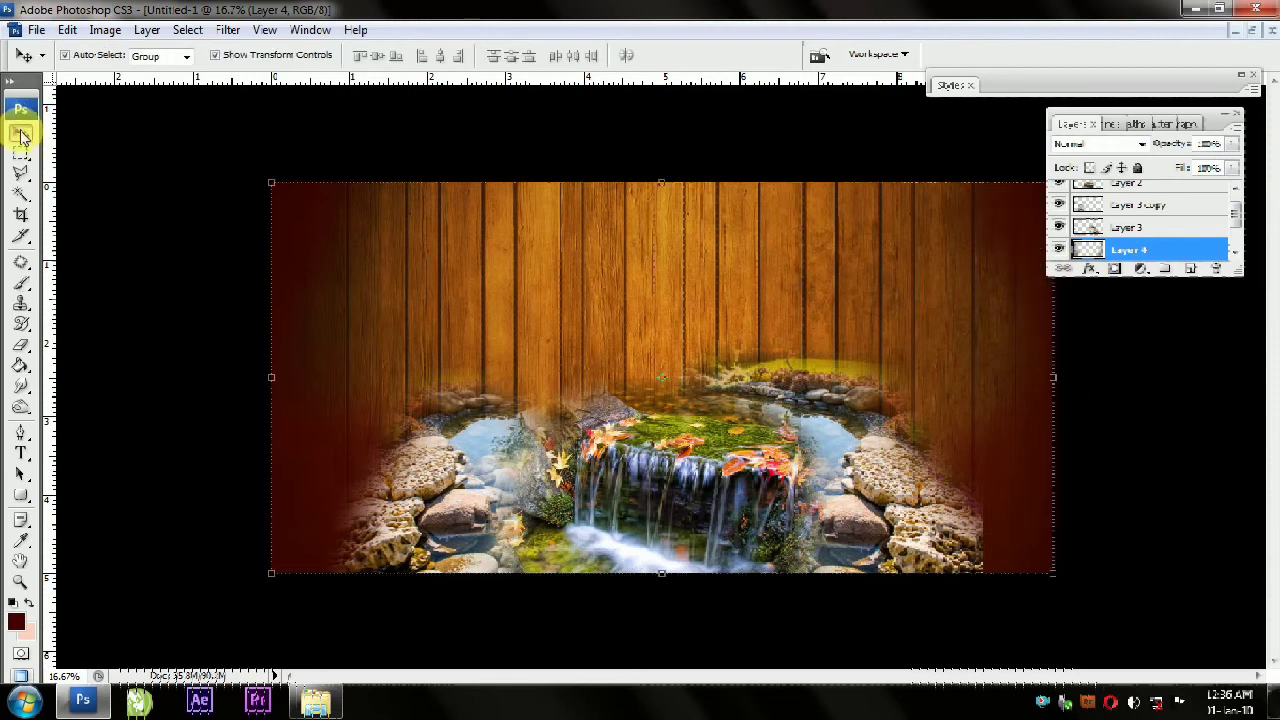
key("ctrl+u")
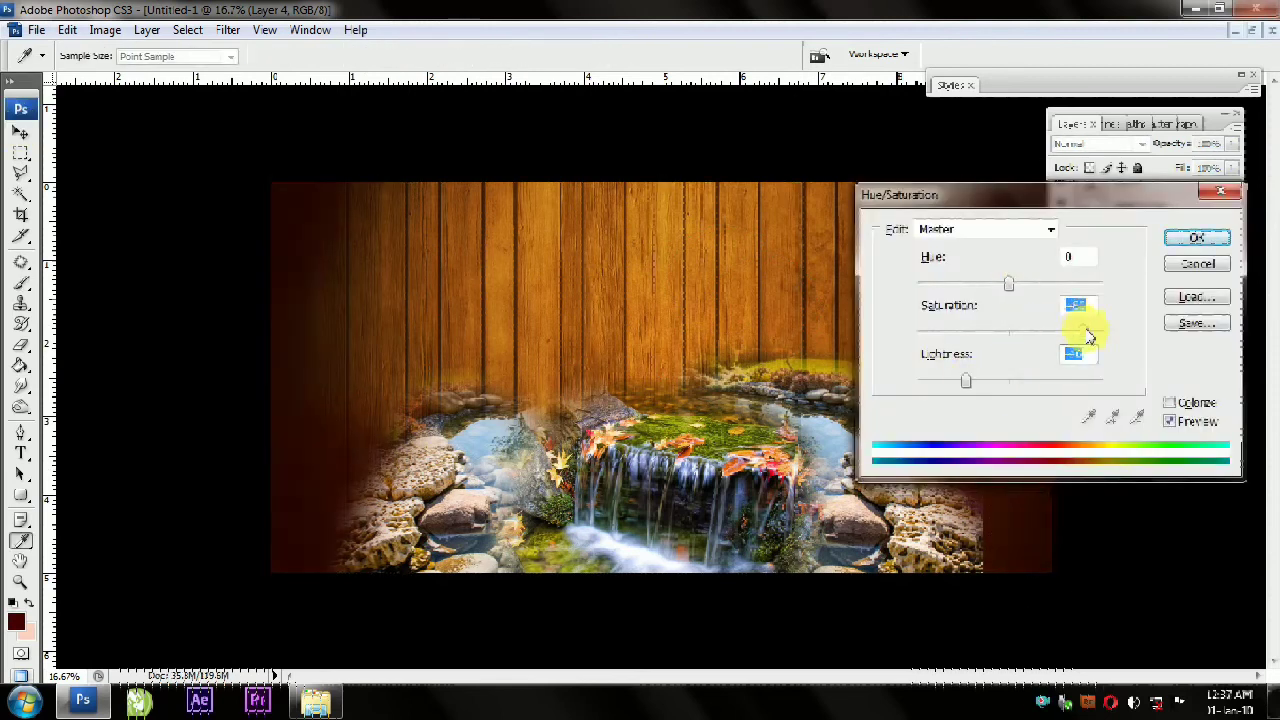
left_click(1196, 237)
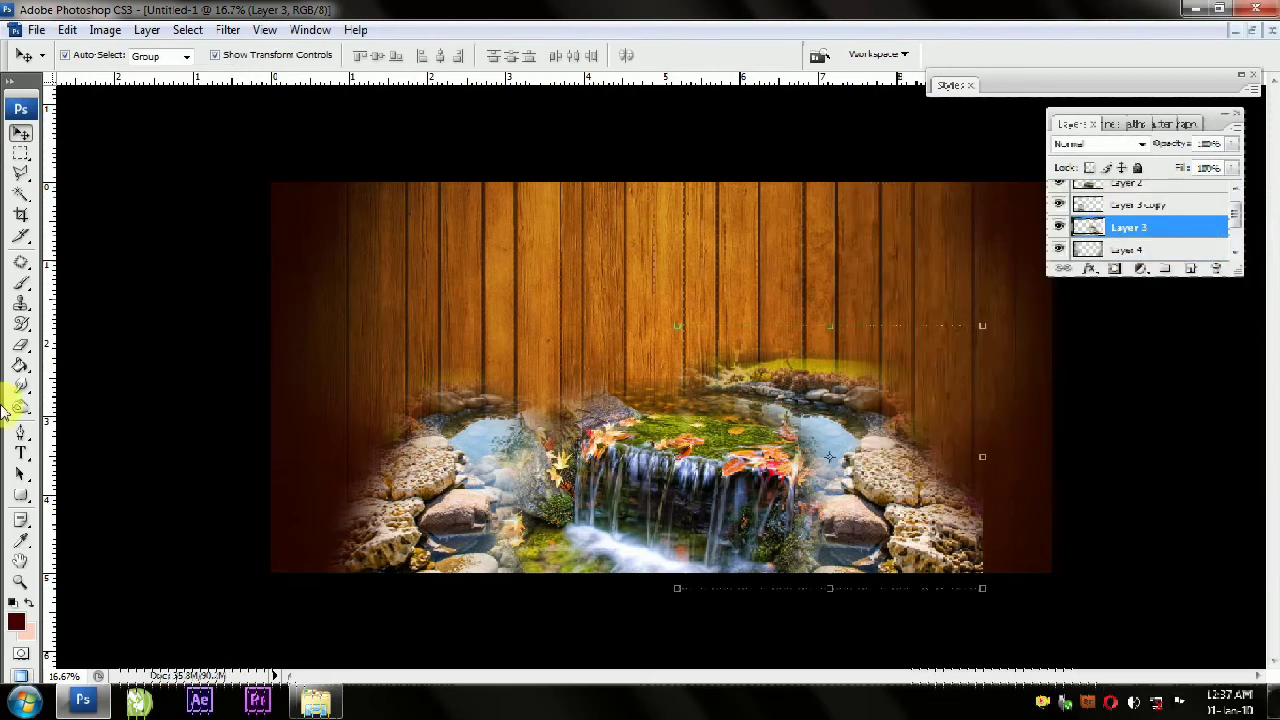
Erase the pond layer's right edge to soften it, then return to the Vertage folder
left_click(21, 345)
left_click_drag(1000, 463, 1060, 475)
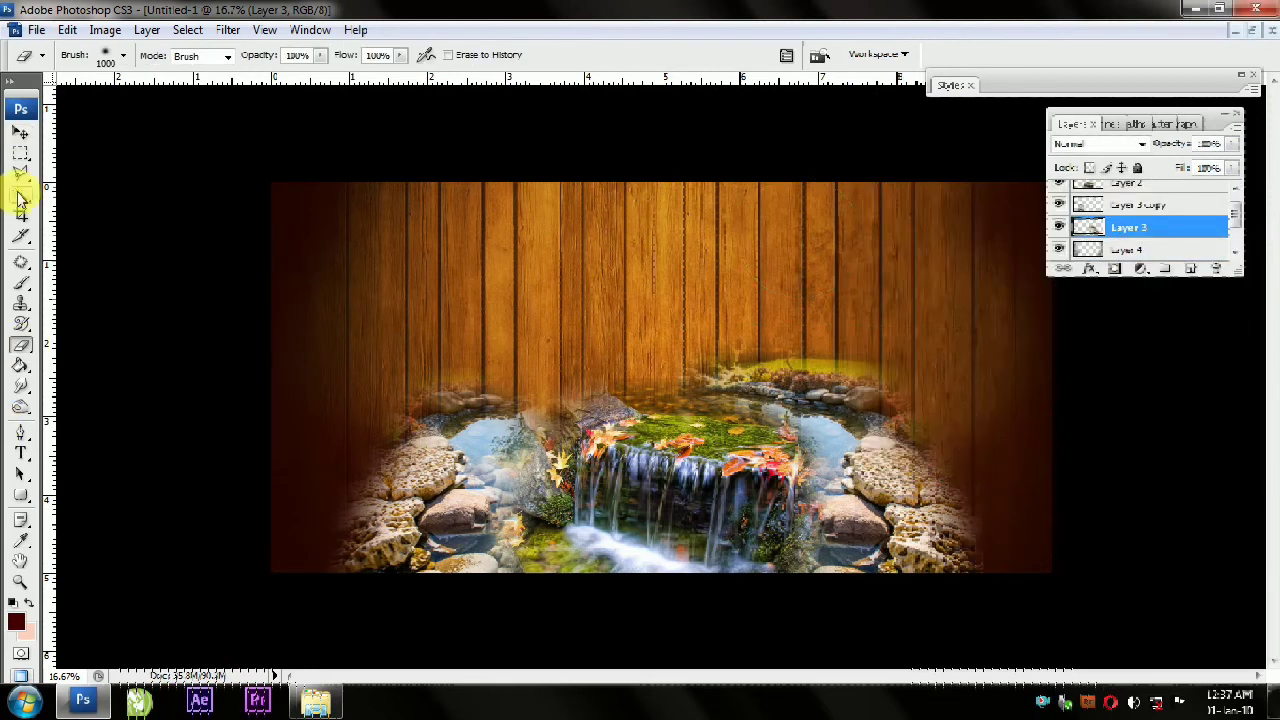
left_click(20, 131)
left_click(1168, 498)
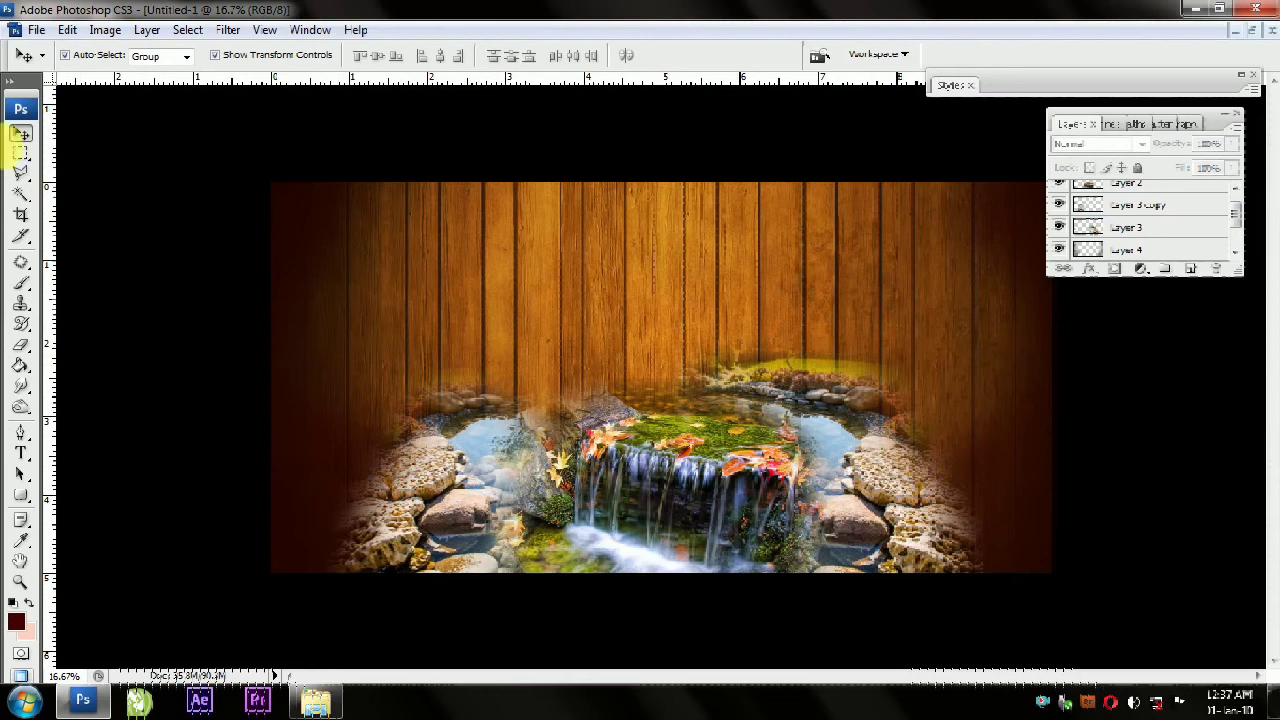
left_click(330, 705)
left_click(510, 295)
Select the fairy-glen-isle-of-skye-faerie-glen-cover image in the Vertage folder and drag it into Photoshop
scroll(535, 300, "up", 5)
scroll(540, 350, "up", 5)
scroll(543, 400, "up", 5)
scroll(530, 370, "up", 5)
scroll(527, 370, "down", 10)
scroll(525, 405, "down", 10)
scroll(560, 480, "down", 10)
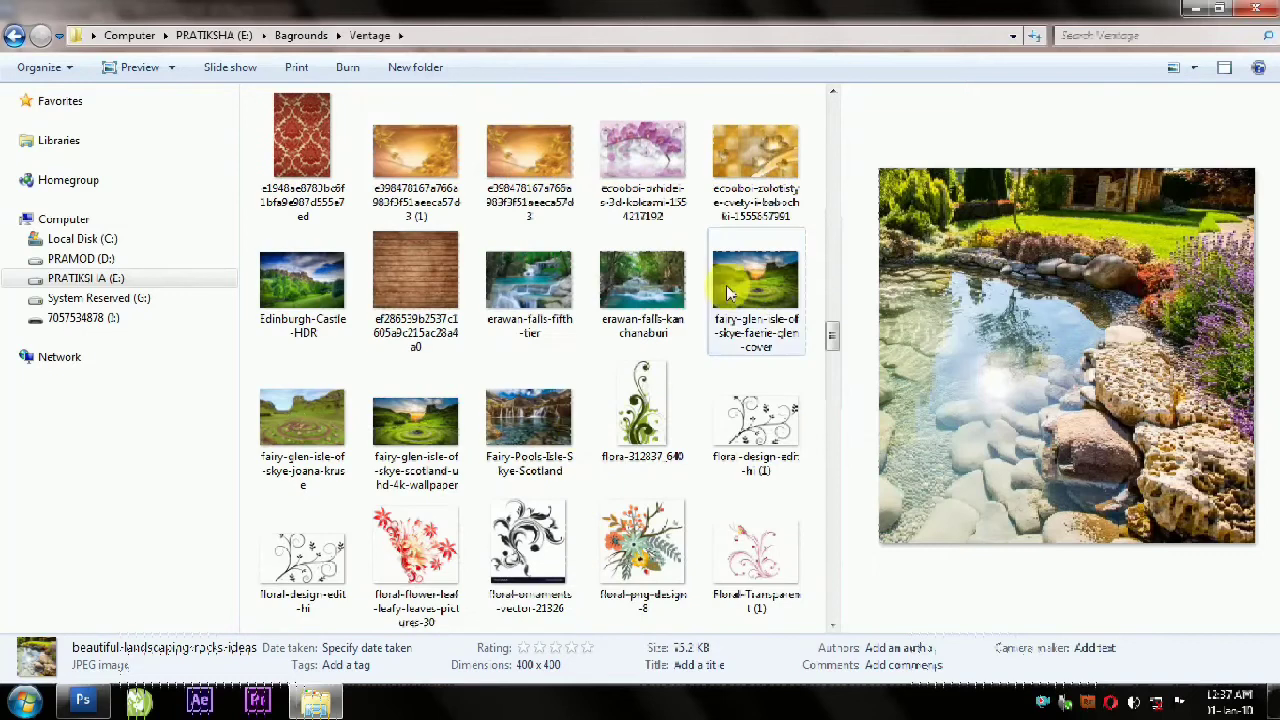
left_click(752, 292)
mouse_move(750, 292)
left_mouse_down()
mouse_move(108, 675)
mouse_move(712, 390)
left_mouse_up()
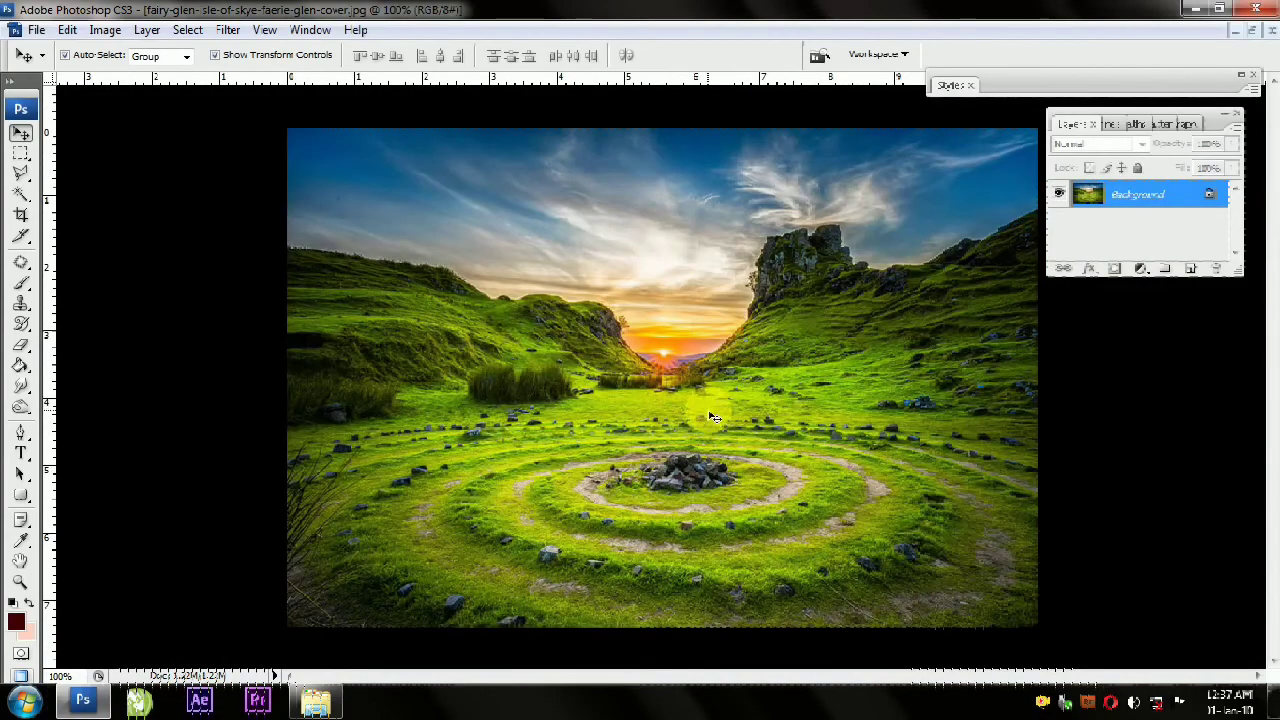
Drag the Fairy Glen landscape into the Untitled-1 wood-wall composite as Layer 5
left_click(1251, 30)
left_click_drag(649, 120, 1080, 368)
left_click_drag(943, 523, 381, 240)
left_click(815, 92)
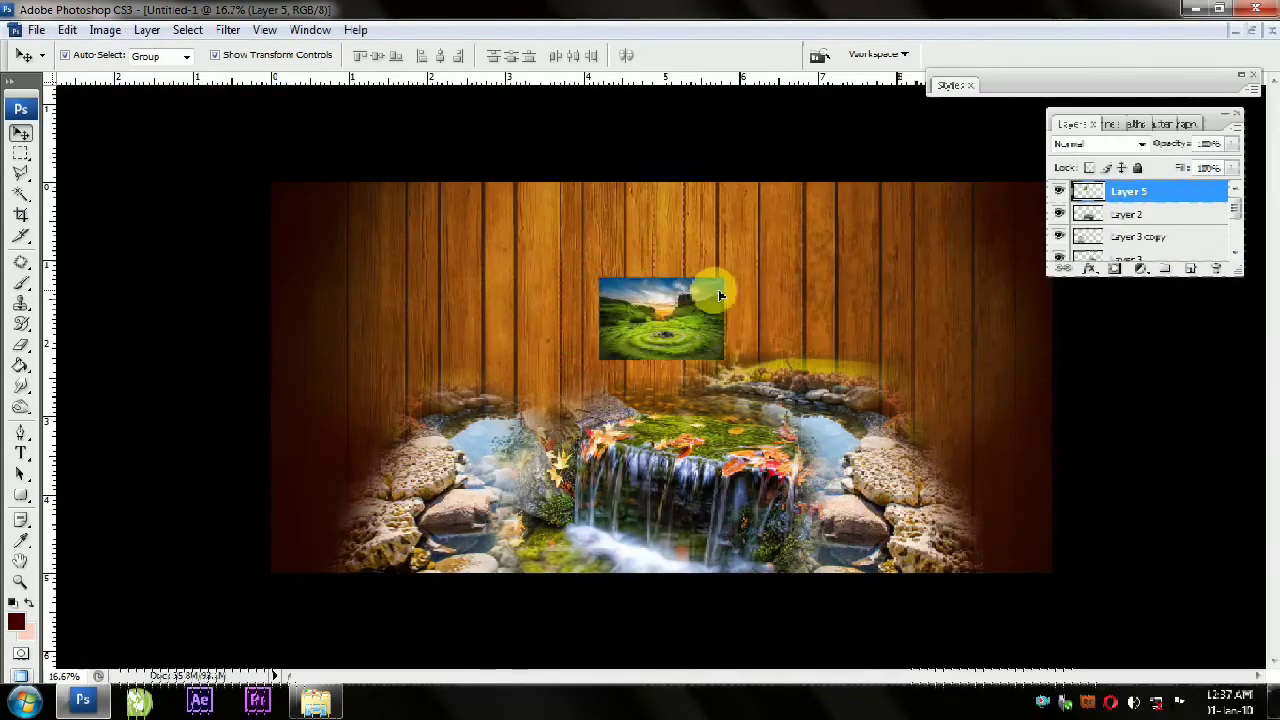
left_click(749, 217)
left_click(733, 297)
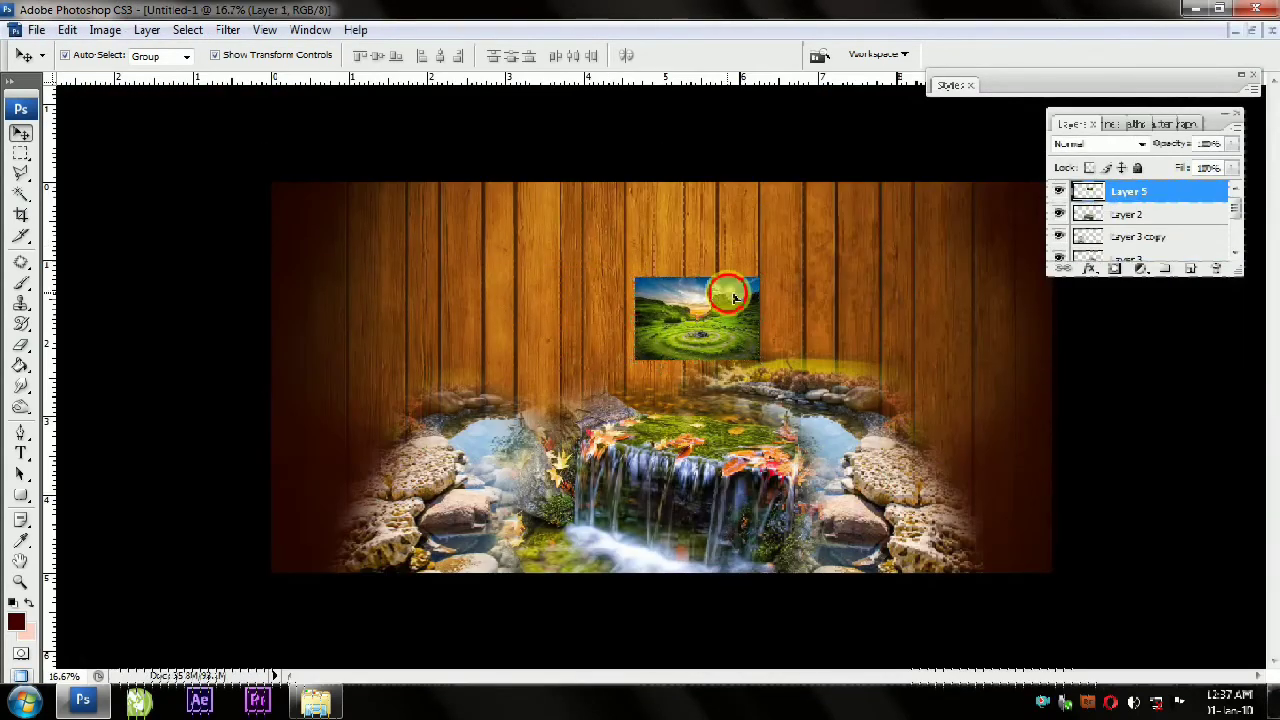
Enlarge the landscape and restack layers so it sits above the wood Layer 1
left_click(768, 208)
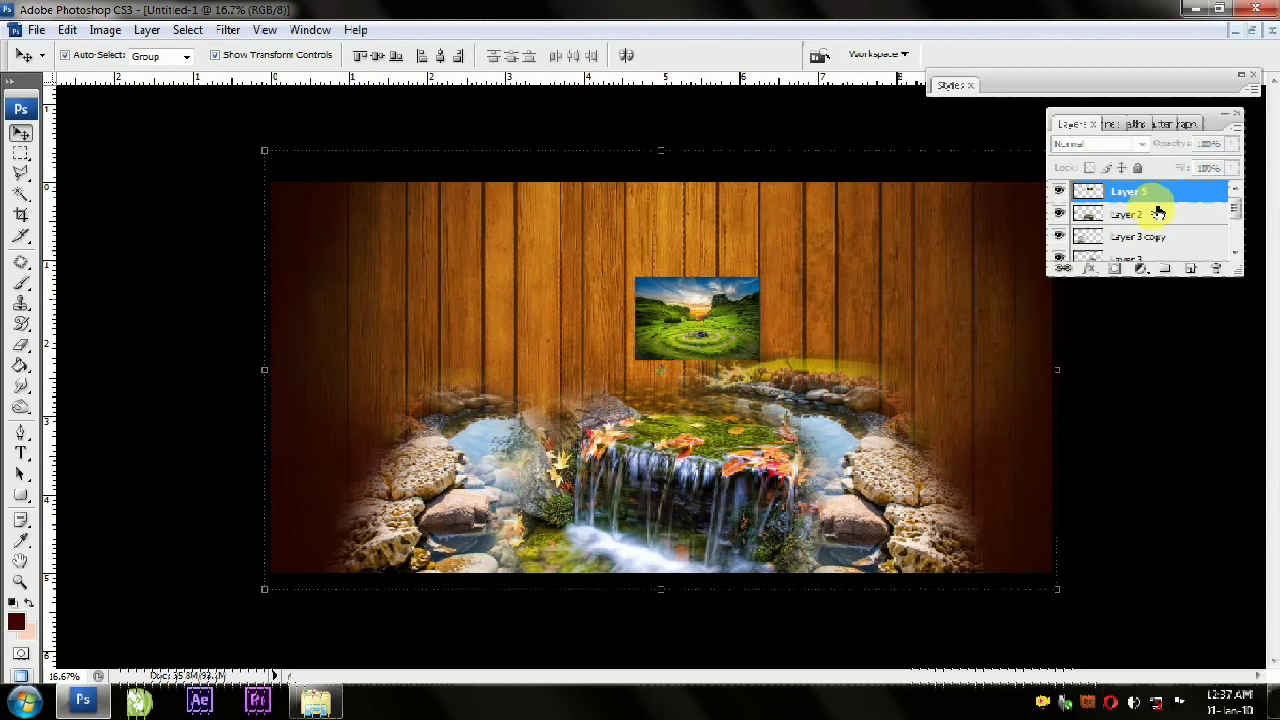
left_click_drag(759, 278, 889, 206)
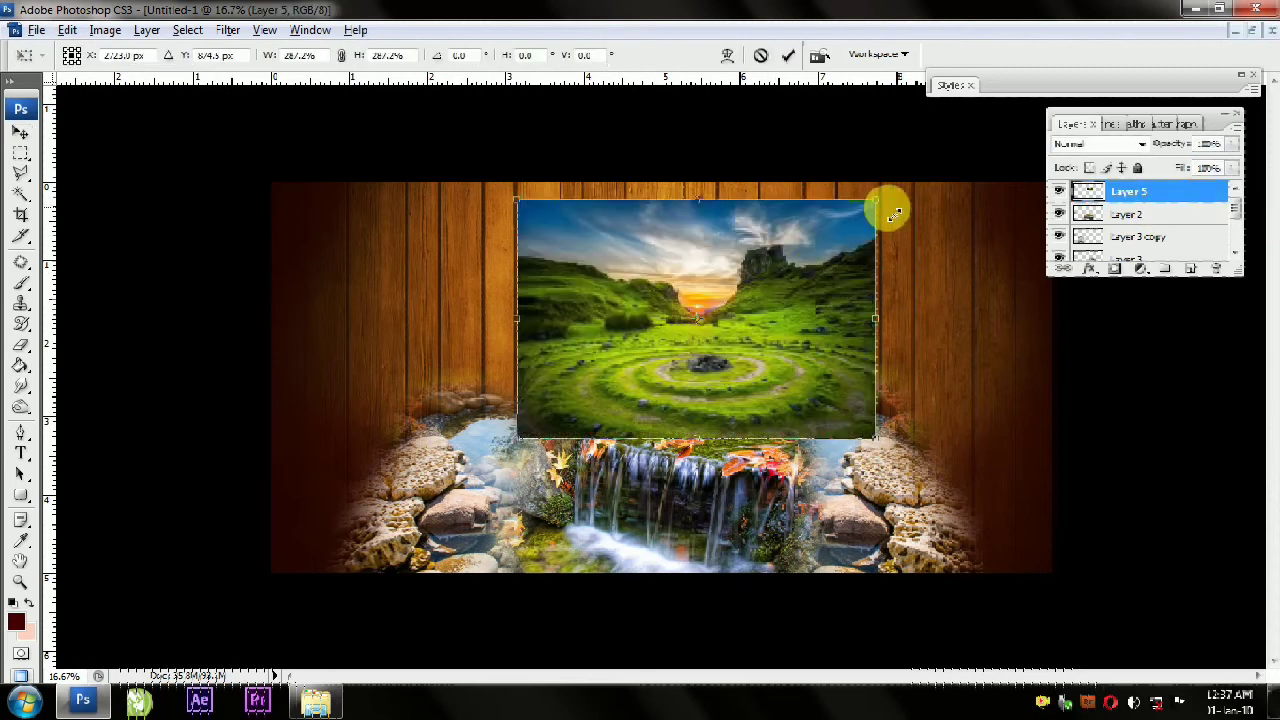
key("Return")
key("ctrl+shift+bracketleft")
left_click(949, 227)
key("ctrl+shift+bracketleft")
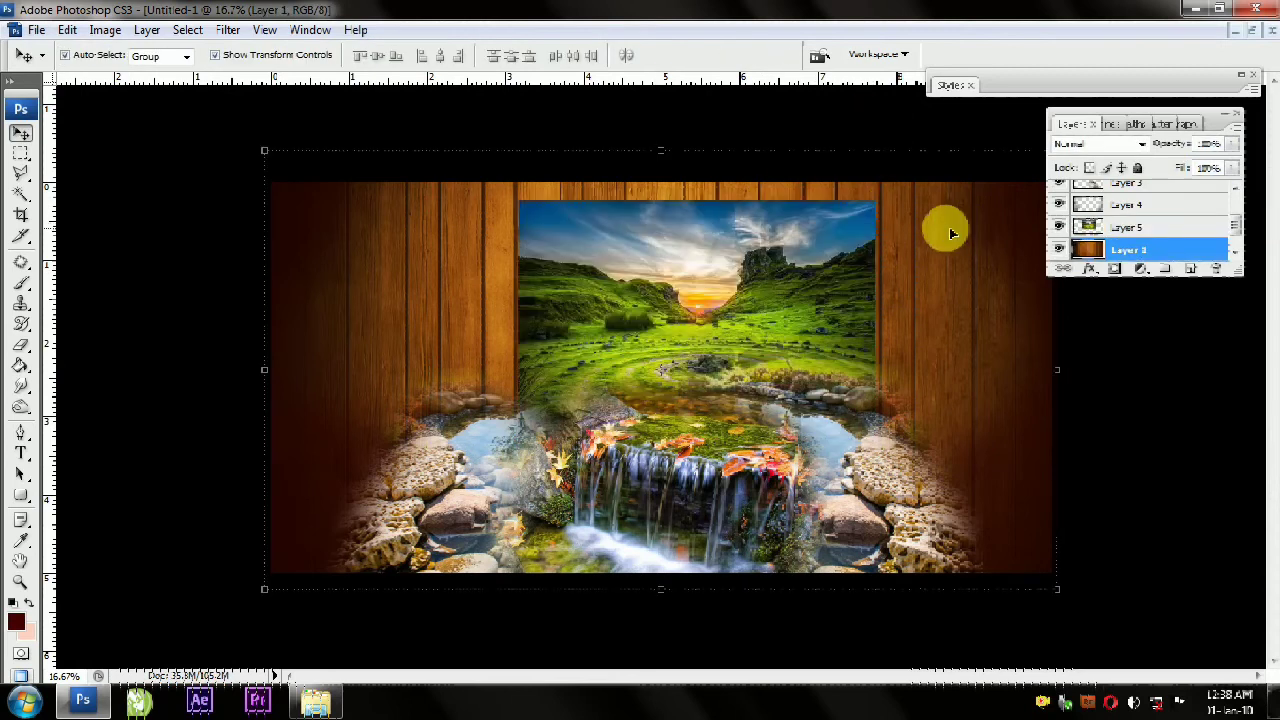
Scale the landscape up twice with Free Transform and nudge it into place over the wall
left_click_drag(679, 250, 677, 300)
key("ctrl+t")
left_click_drag(820, 257, 918, 195)
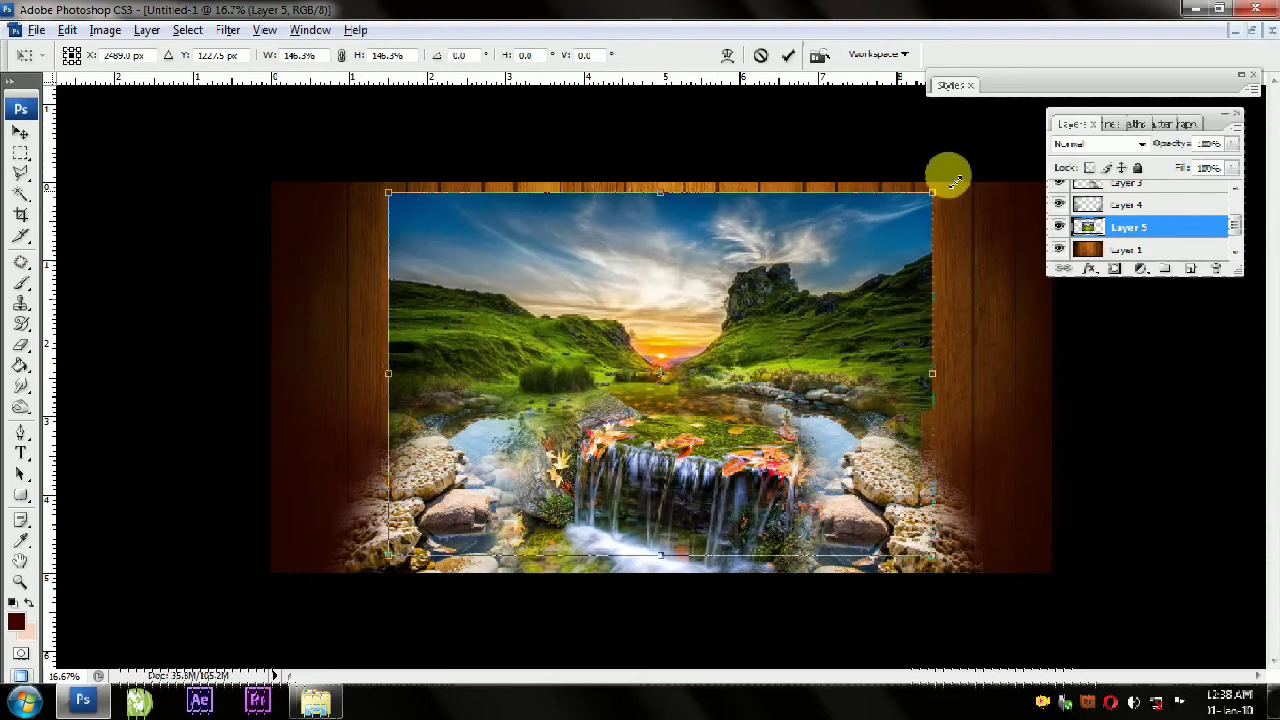
key("Return")
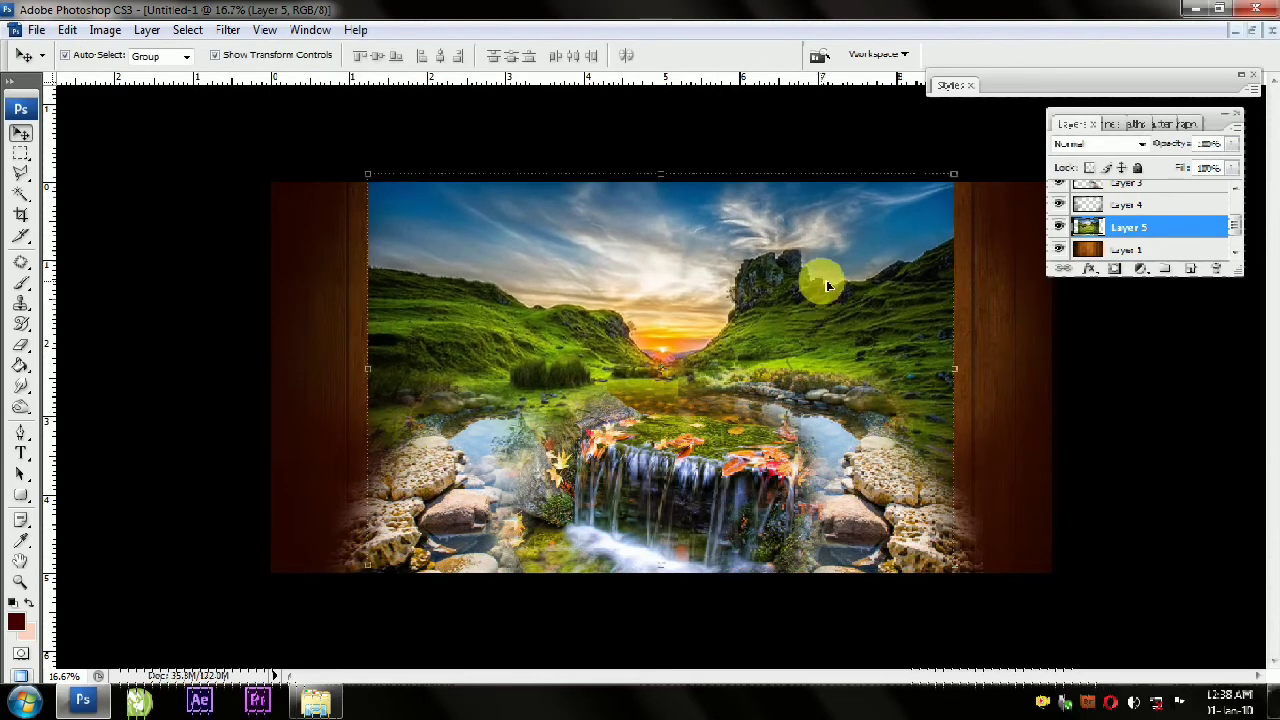
left_click_drag(751, 305, 774, 308)
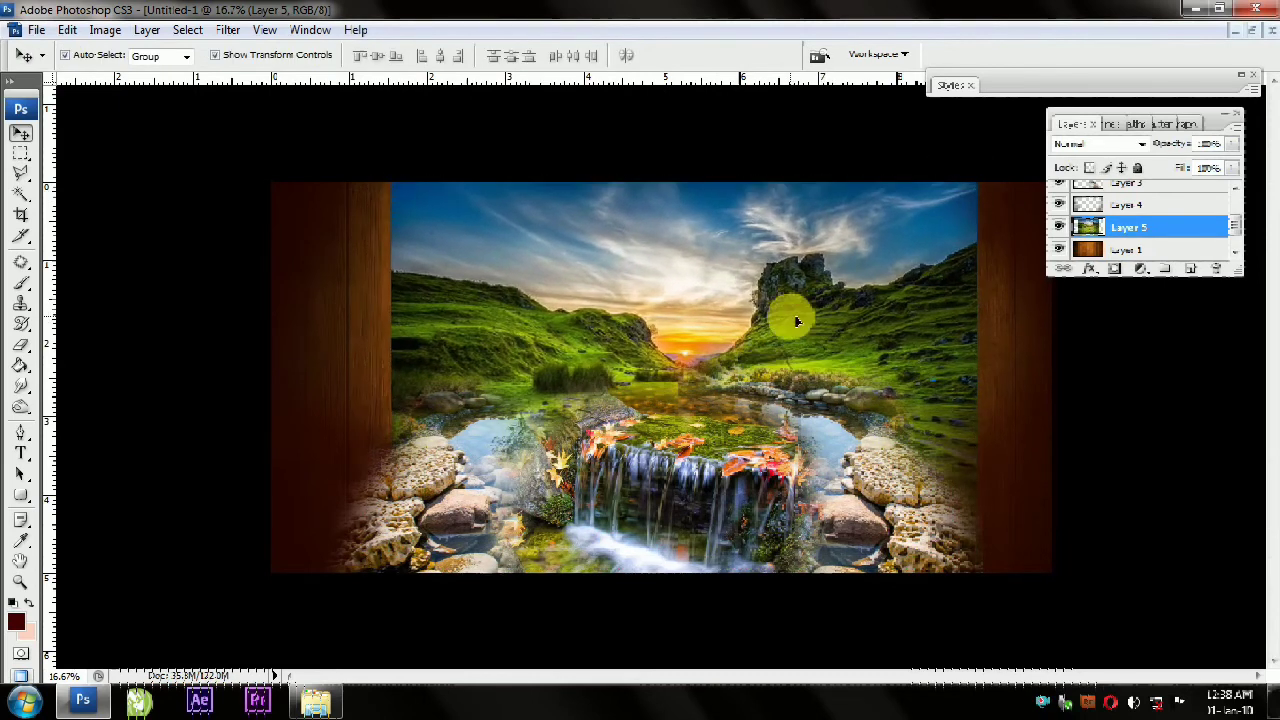
key("ctrl+t")
left_click_drag(978, 198, 1012, 152)
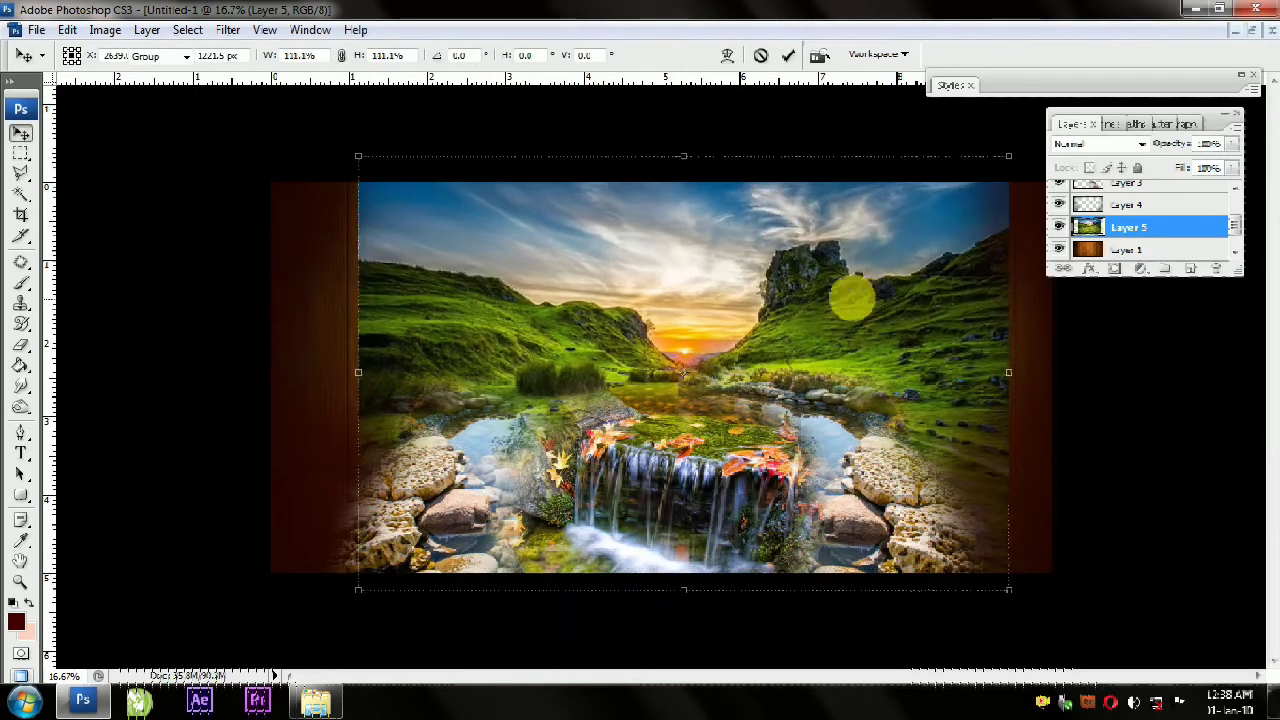
key("Return")
left_click_drag(866, 306, 876, 321)
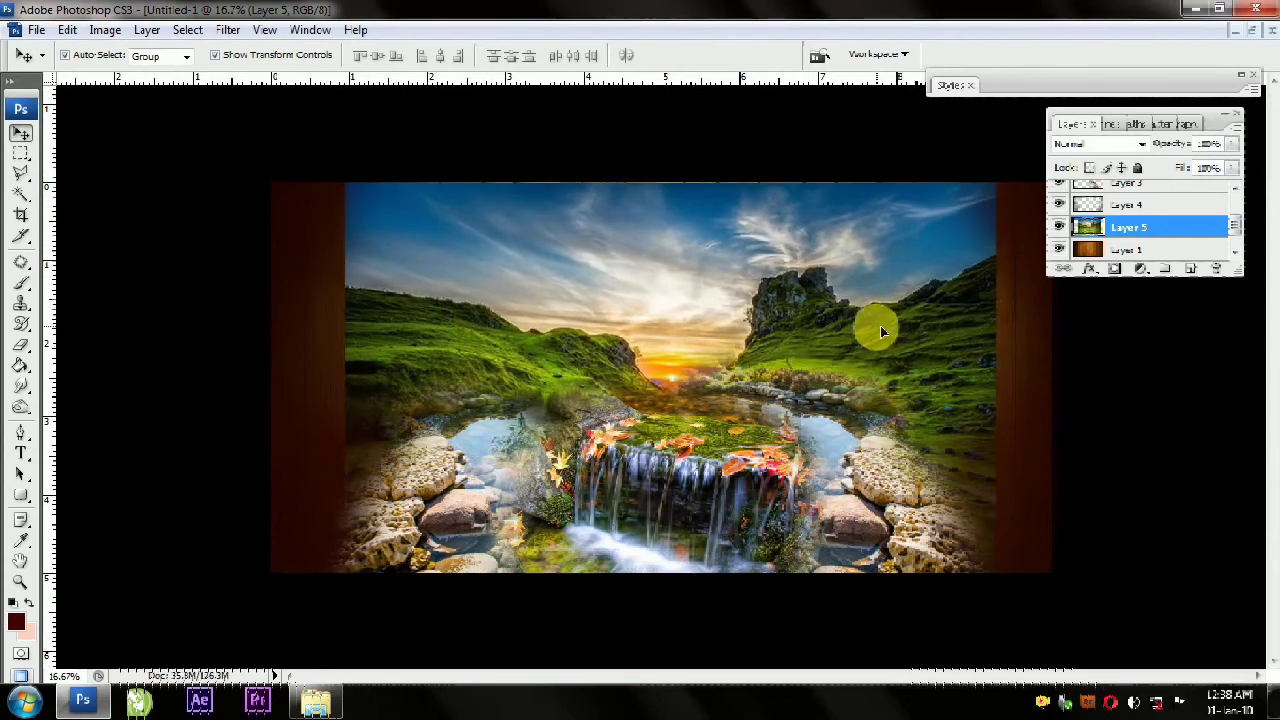
Erase the landscape's left, right and top edges with a large soft Eraser, enlarged to 1000
left_click(1225, 113)
left_click(20, 345)
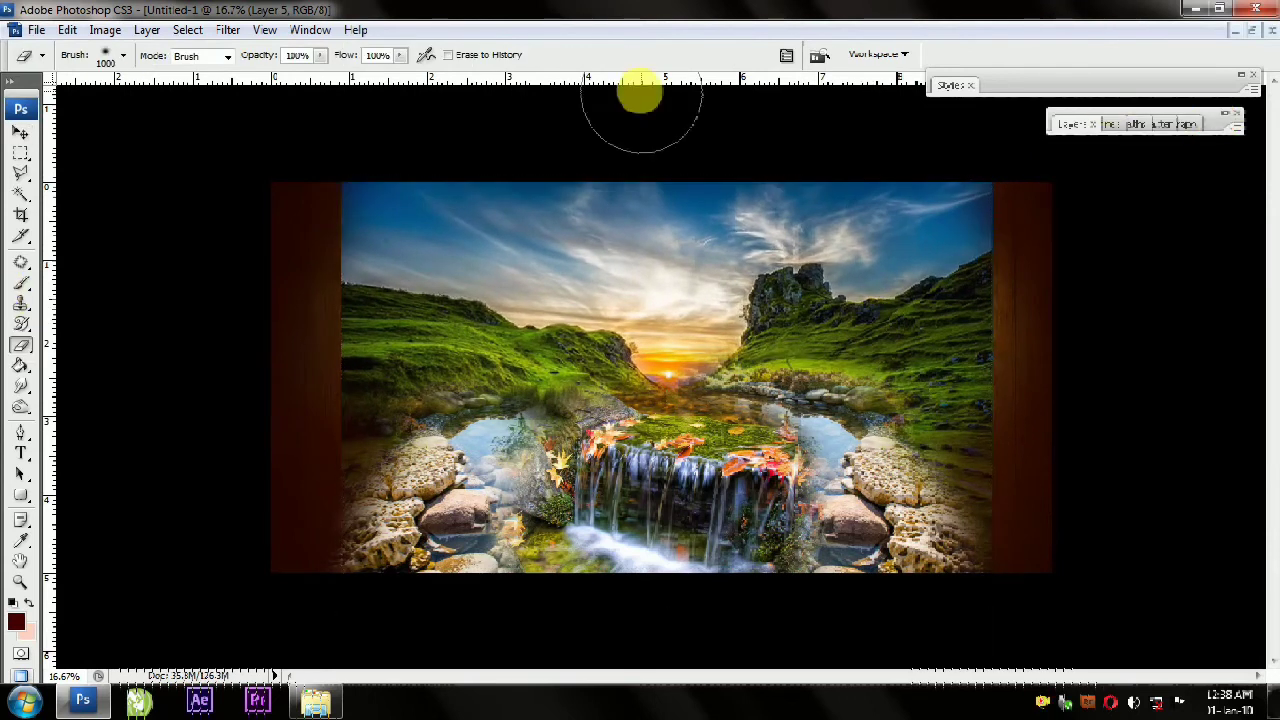
mouse_move(343, 194)
left_mouse_down()
mouse_move(300, 343)
mouse_move(288, 318)
left_mouse_up()
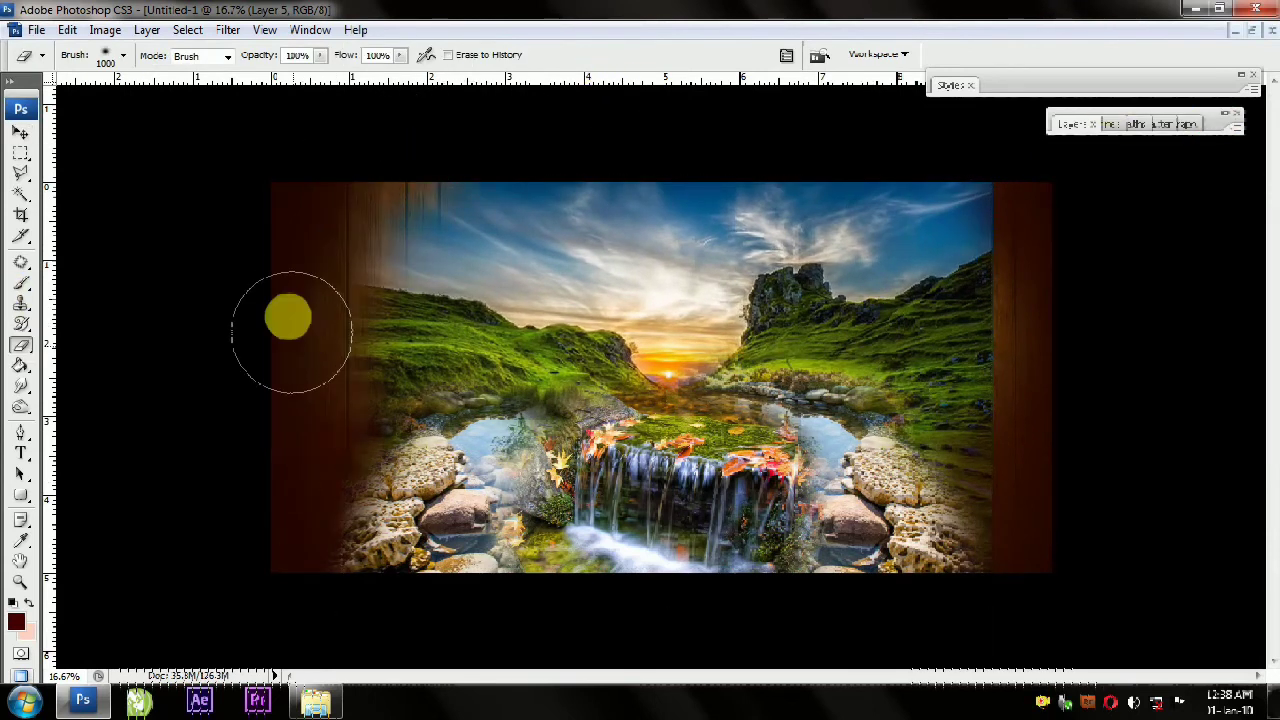
left_click_drag(1008, 237, 1014, 563)
mouse_move(994, 605)
left_mouse_down()
mouse_move(1046, 217)
mouse_move(894, 131)
mouse_move(431, 134)
mouse_move(317, 114)
mouse_move(304, 279)
mouse_move(314, 345)
mouse_move(336, 320)
mouse_move(349, 380)
mouse_move(403, 360)
mouse_move(314, 206)
mouse_move(866, 133)
mouse_move(1000, 329)
mouse_move(971, 414)
mouse_move(1157, 429)
mouse_move(1143, 181)
mouse_move(805, 126)
left_mouse_up()
key("bracketright")
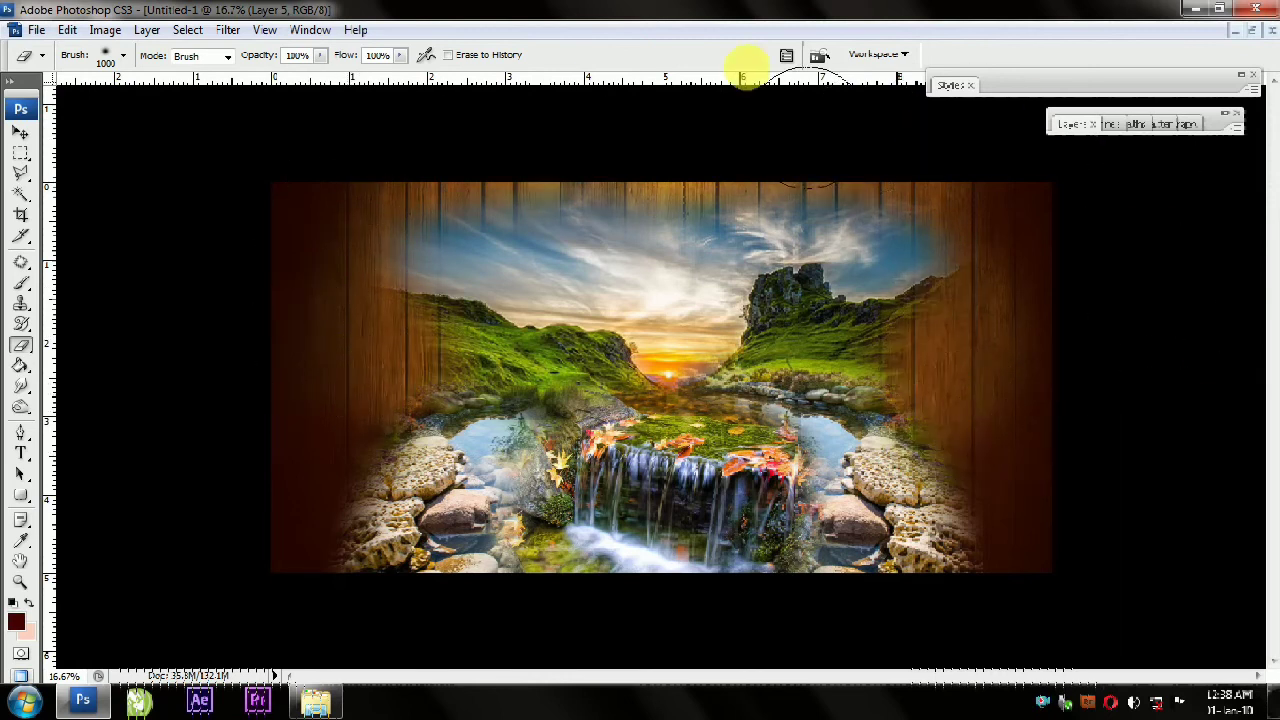
left_click(18, 136)
Rescale the landscape to 118.8%, then 96.2%, then 84.3%
left_click_drag(991, 174, 1068, 155)
key("Return")
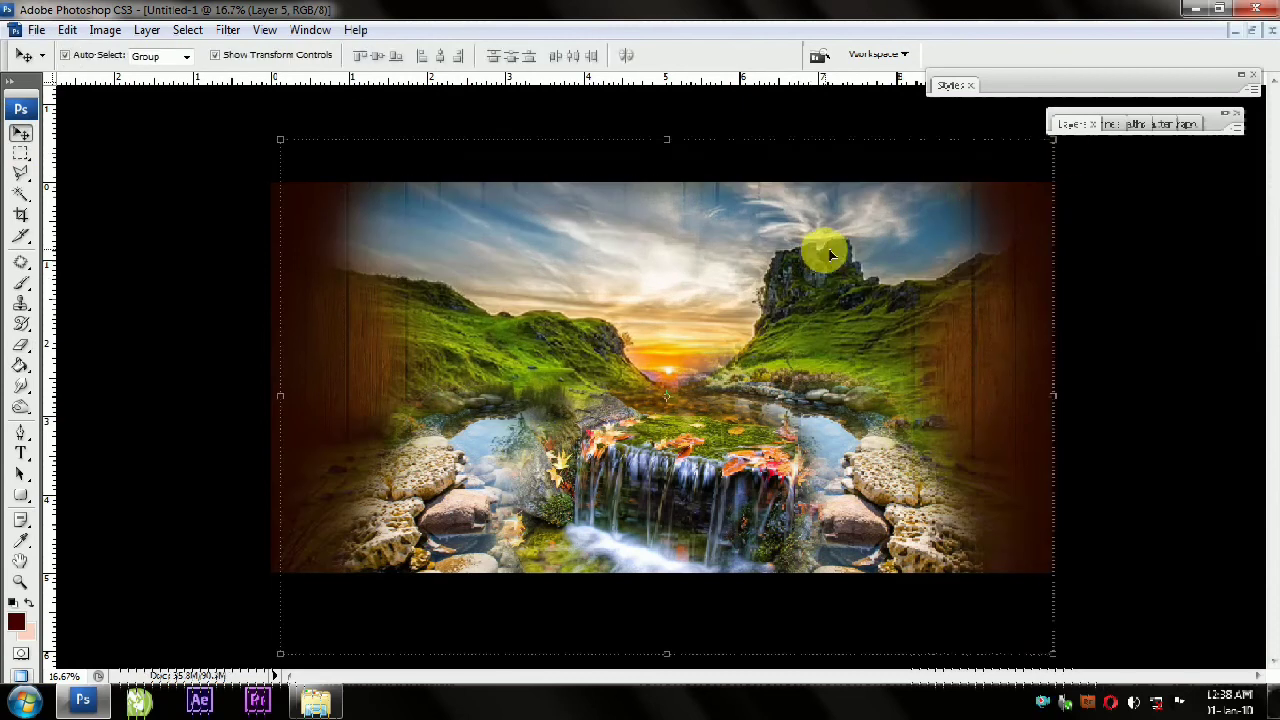
left_click_drag(280, 140, 318, 169)
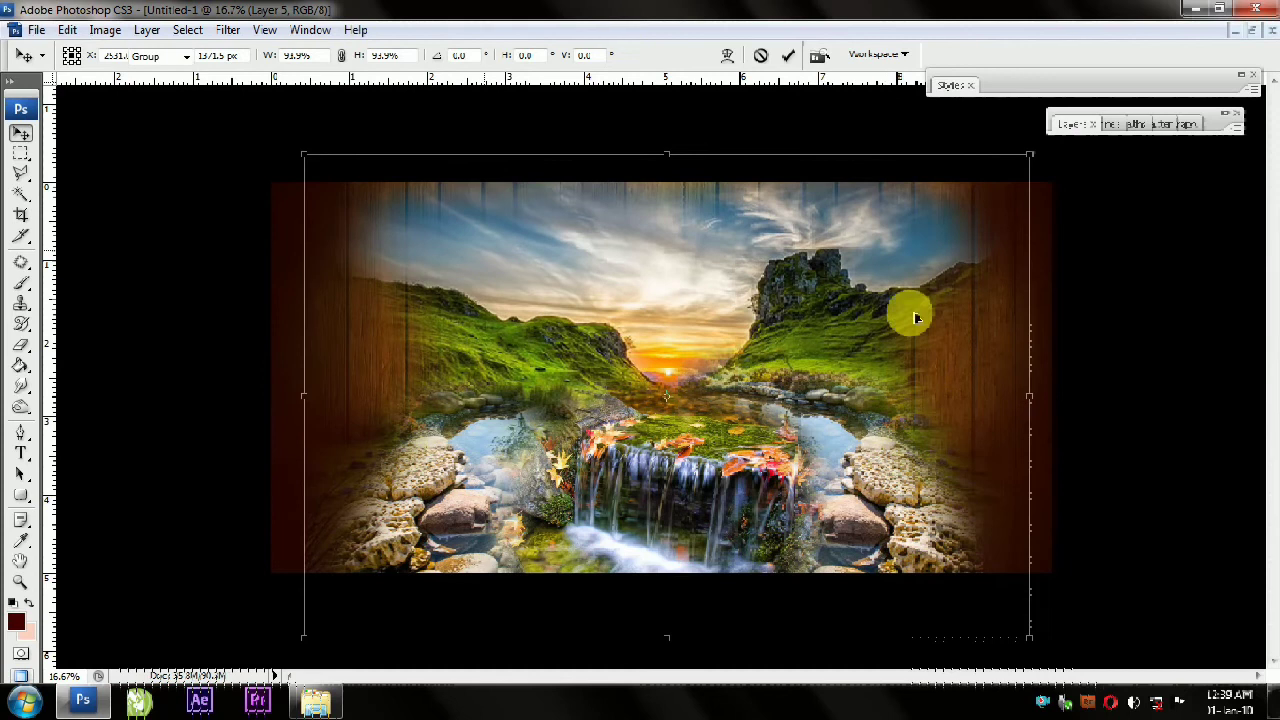
key("Return")
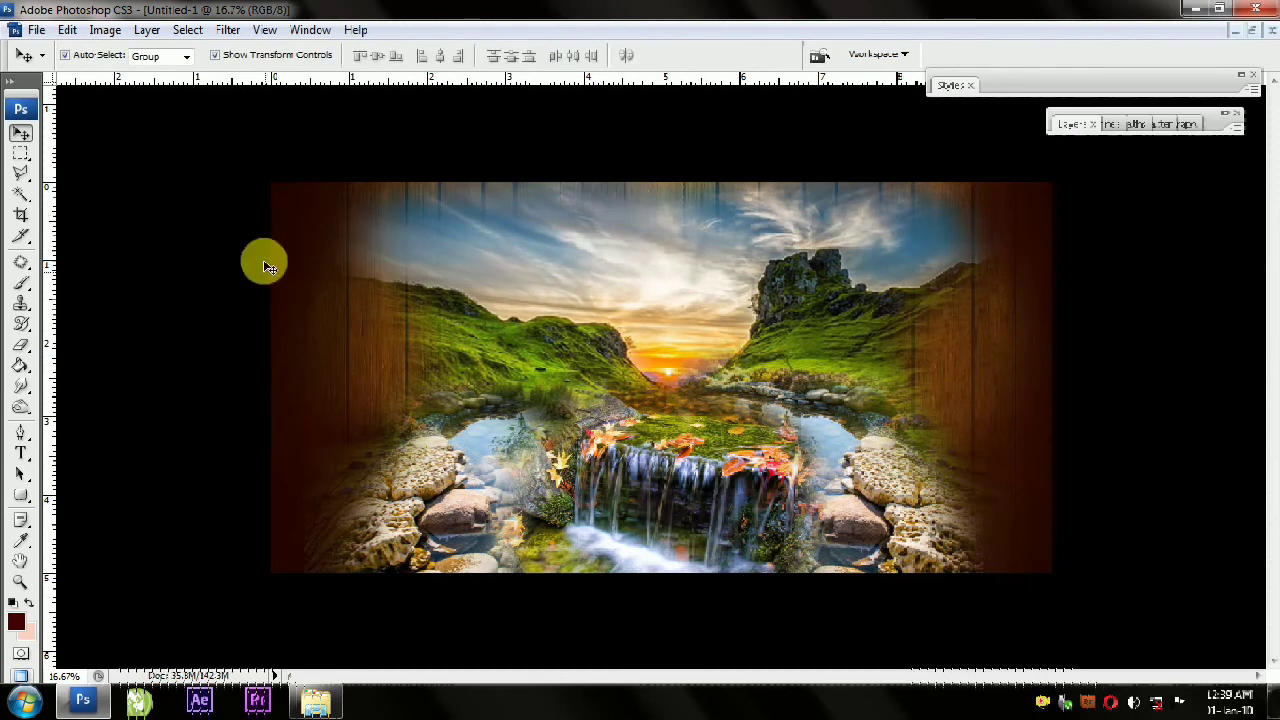
key("ctrl+t")
left_click_drag(1034, 149, 953, 206)
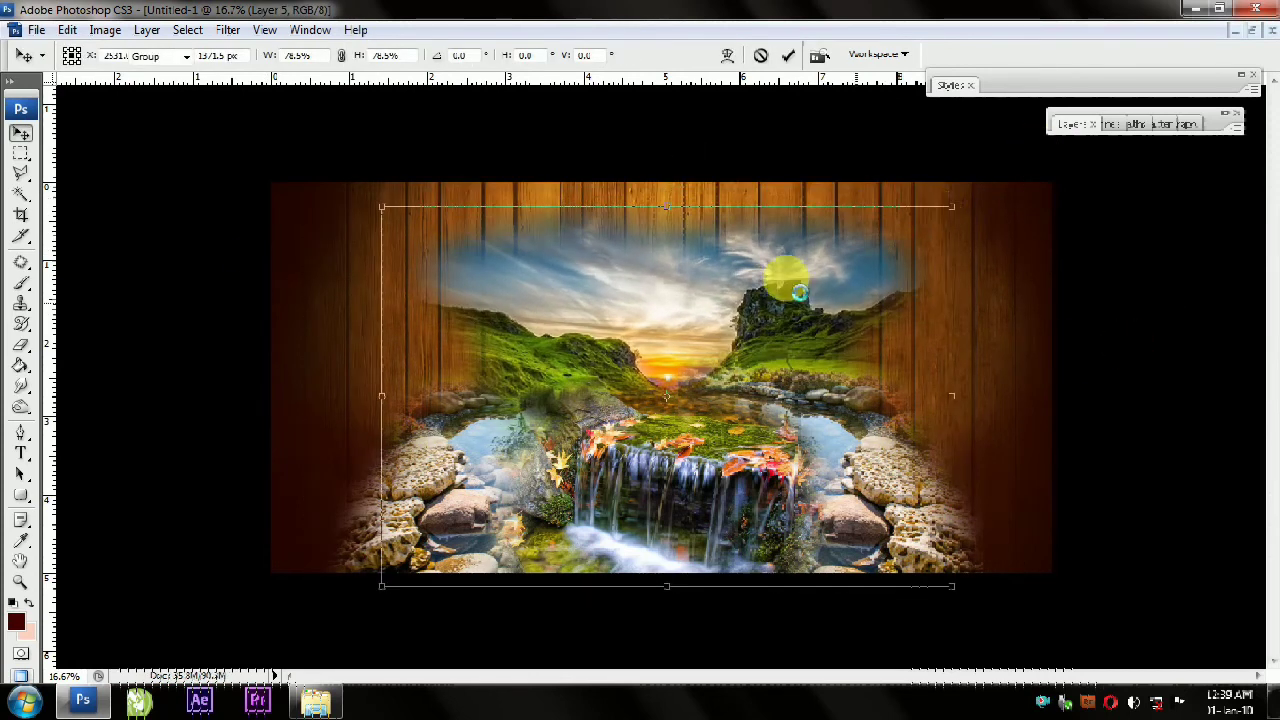
key("Return")
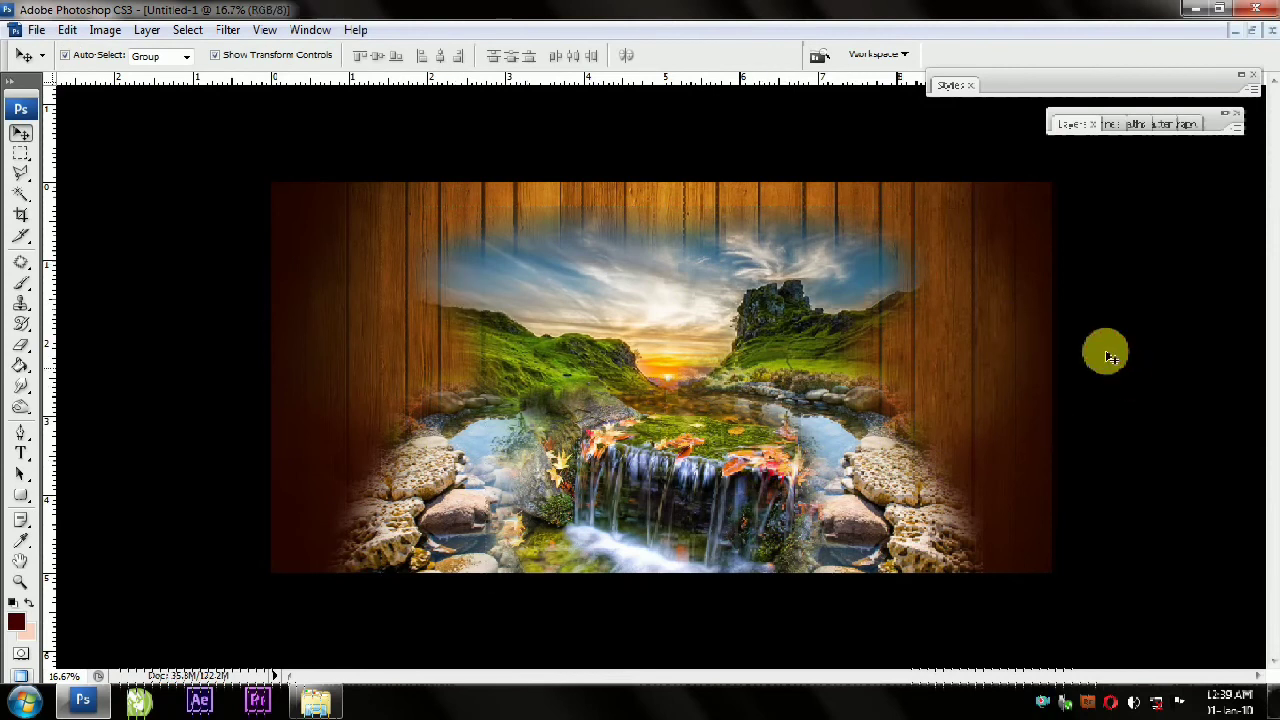
Erase the landscape's top edge further, enlarge it slightly, and set the eraser size to 1300
left_click(760, 330)
left_click(21, 345)
left_click_drag(408, 237, 1104, 293)
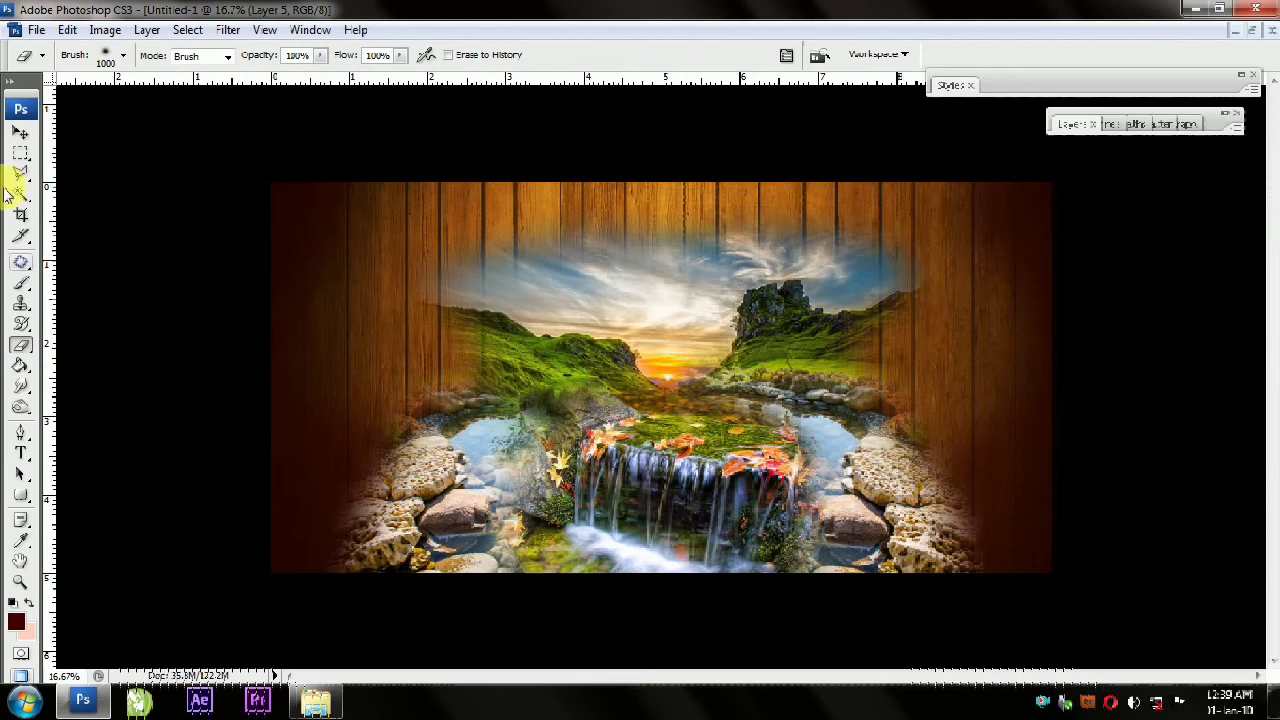
left_click(21, 132)
left_click_drag(951, 202, 986, 177)
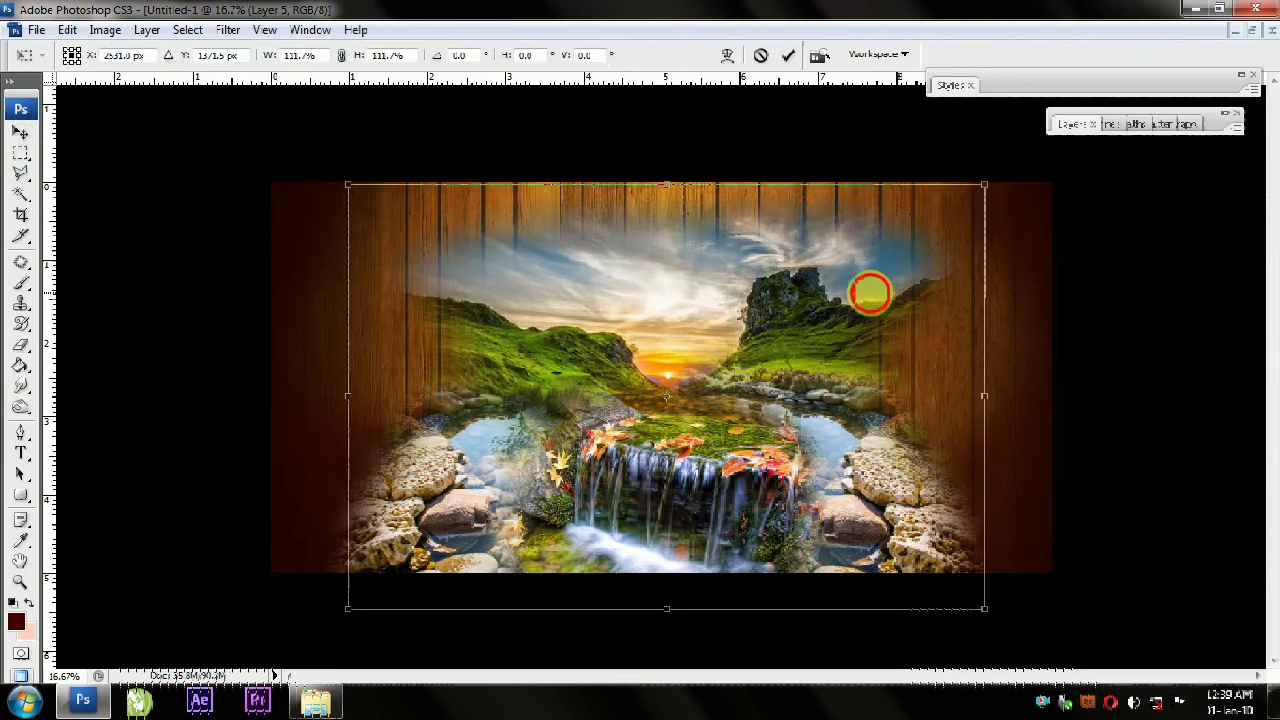
left_click(1140, 320)
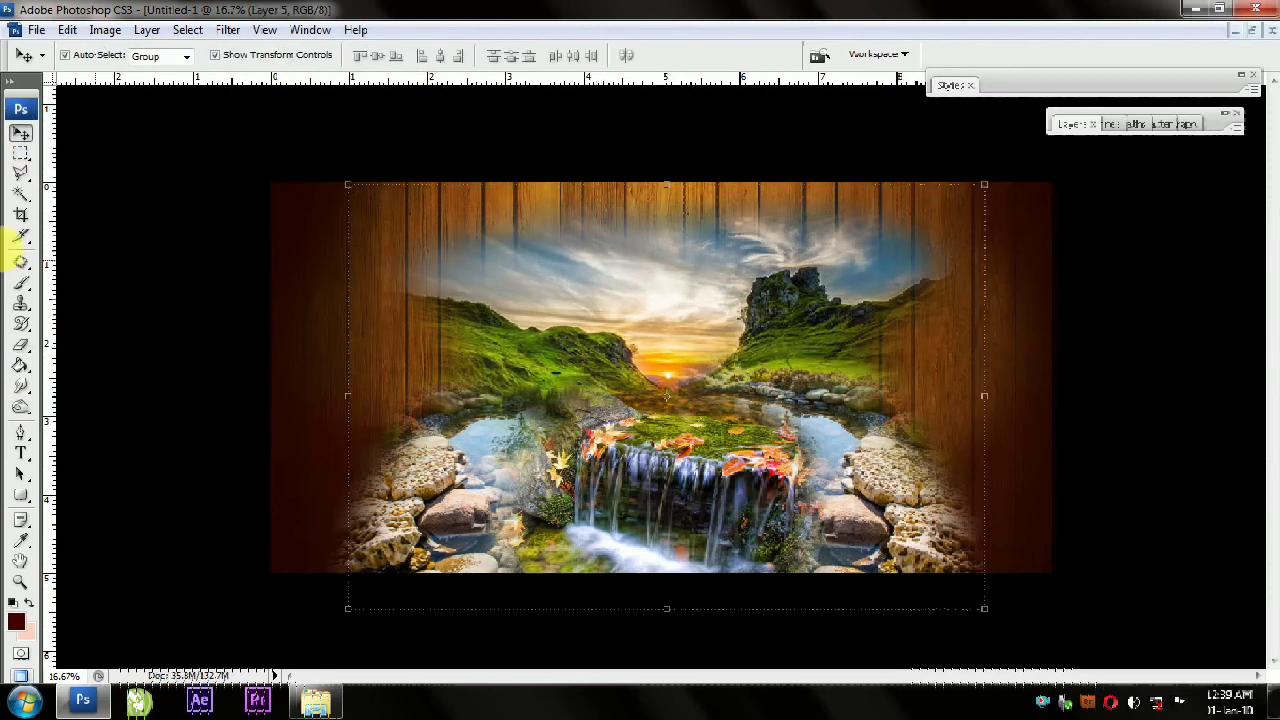
left_click(22, 343)
key("bracketright")
key("bracketright")
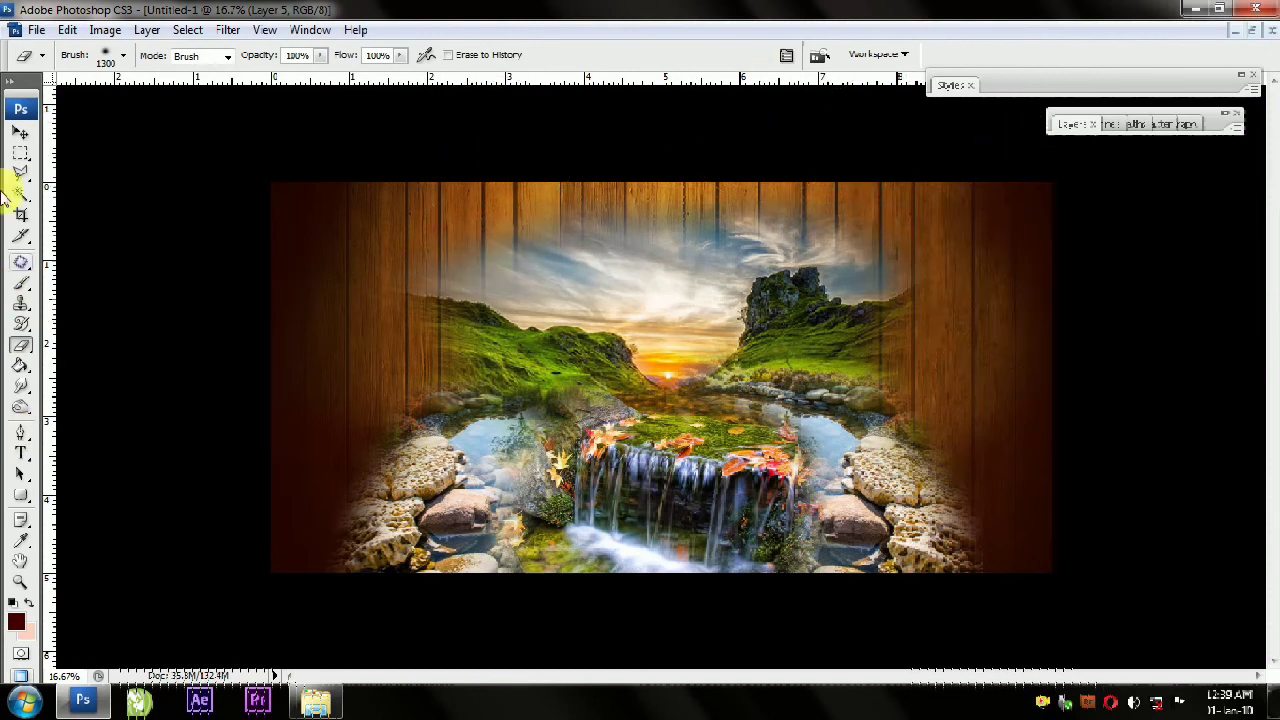
left_click(22, 148)
left_click(21, 432)
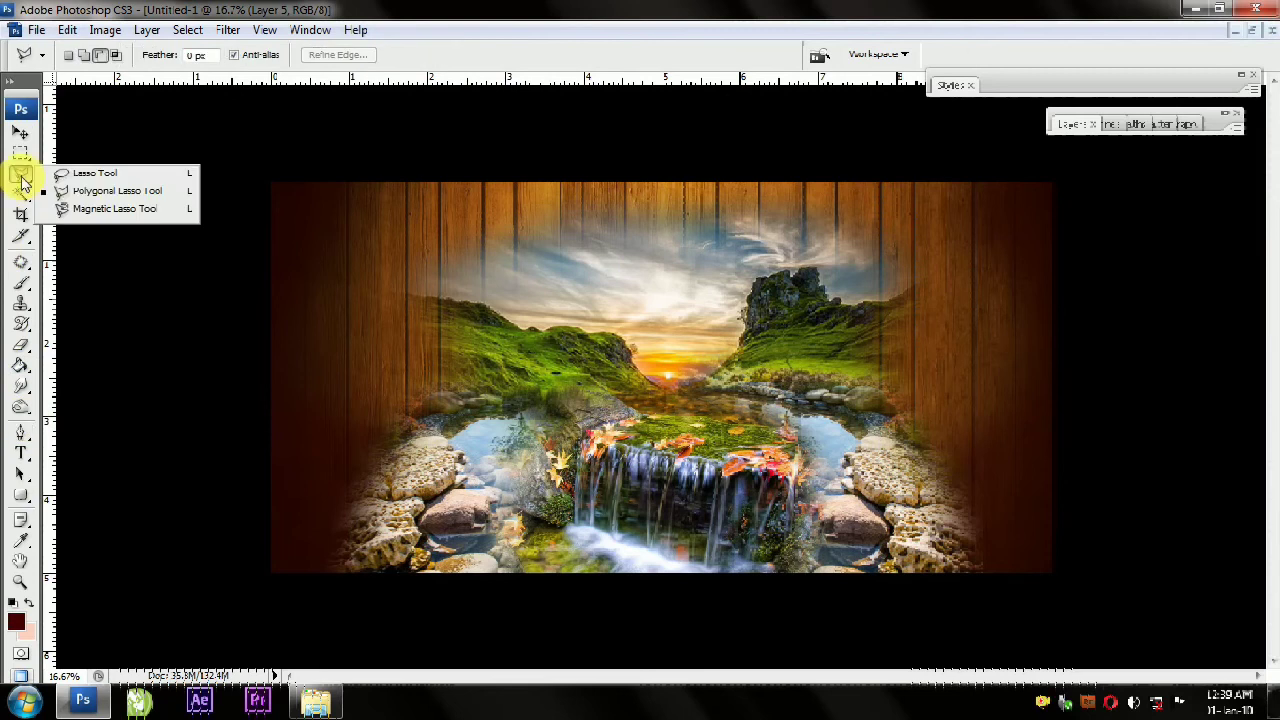
Draw a jagged freehand lasso outline for the torn hole
left_click_drag(22, 178, 95, 172)
left_click(1070, 124)
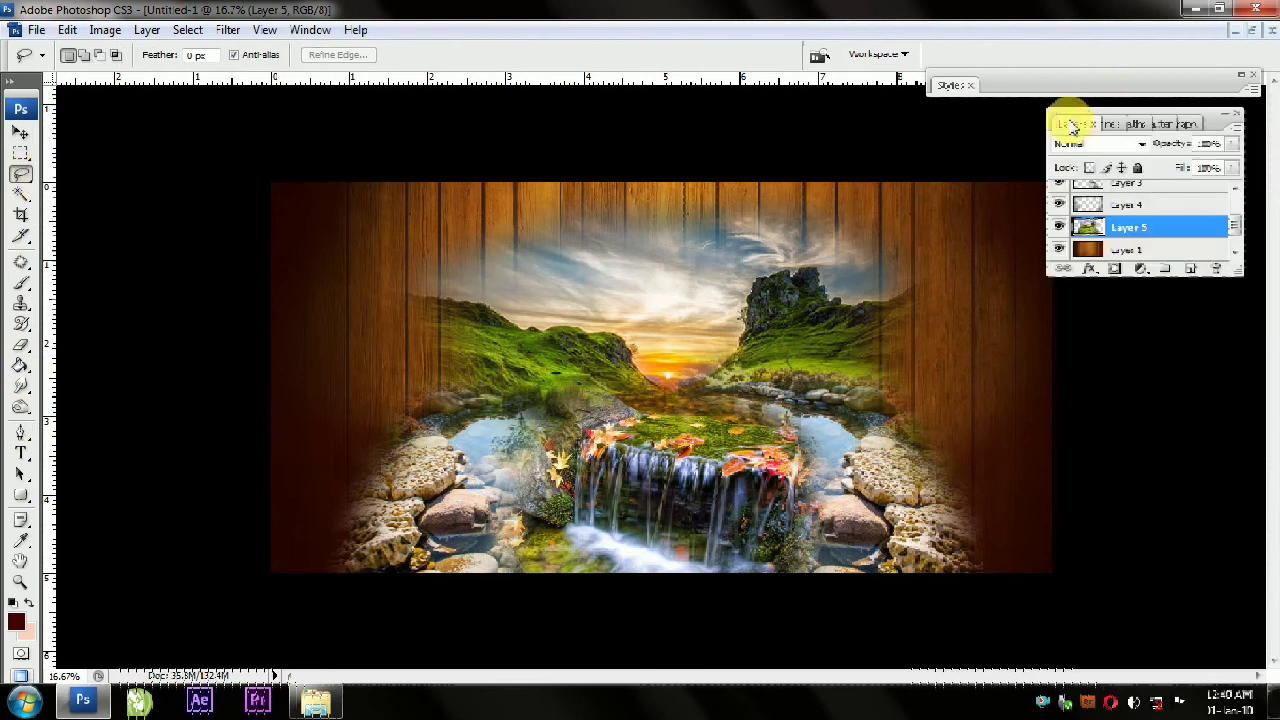
mouse_move(745, 217)
left_mouse_down()
mouse_move(420, 223)
mouse_move(491, 251)
mouse_move(354, 306)
mouse_move(417, 309)
mouse_move(322, 411)
mouse_move(440, 378)
mouse_move(358, 438)
mouse_move(328, 487)
mouse_move(371, 482)
mouse_move(300, 537)
mouse_move(371, 523)
mouse_move(363, 557)
mouse_move(690, 607)
mouse_move(914, 614)
mouse_move(1007, 595)
left_mouse_up()
mouse_move(950, 550)
left_mouse_down()
mouse_move(1003, 556)
mouse_move(929, 480)
mouse_move(1016, 518)
mouse_move(906, 429)
mouse_move(1015, 458)
mouse_move(923, 409)
mouse_move(931, 371)
mouse_move(1015, 422)
mouse_move(894, 314)
mouse_move(971, 340)
mouse_move(981, 324)
mouse_move(894, 286)
mouse_move(953, 205)
mouse_move(858, 235)
mouse_move(800, 203)
left_mouse_up()
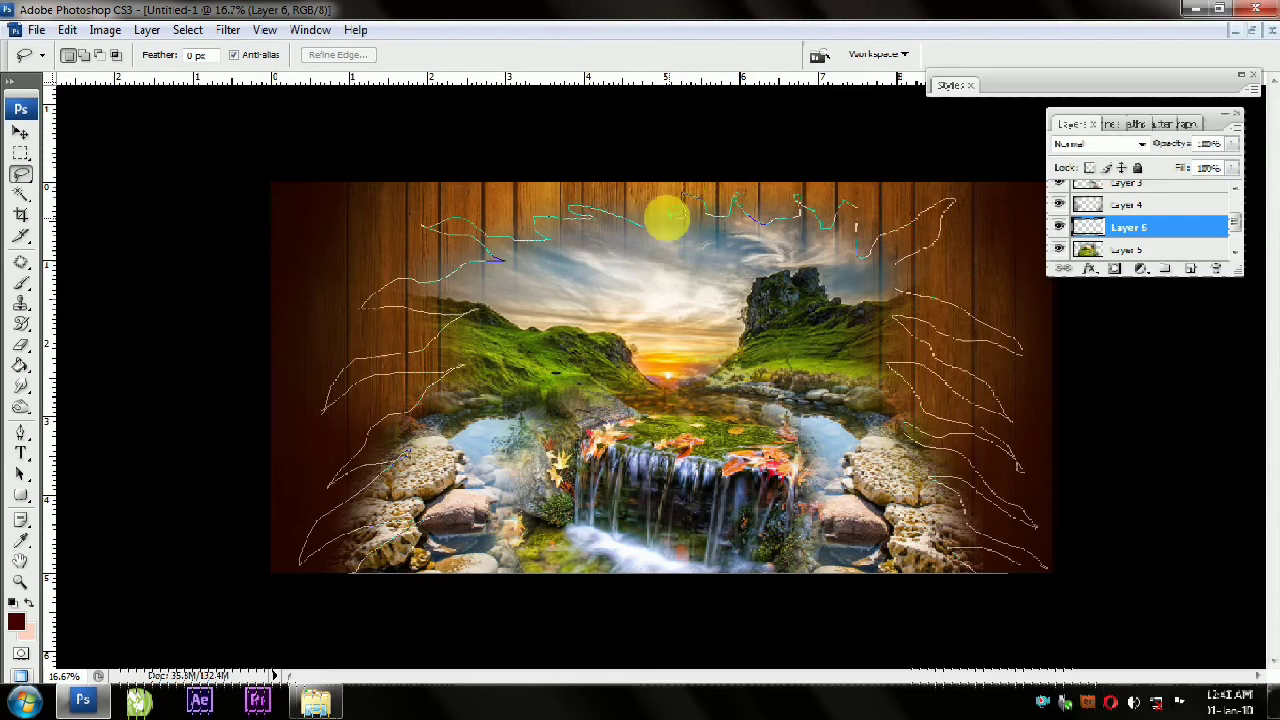
left_click_drag(641, 227, 645, 230)
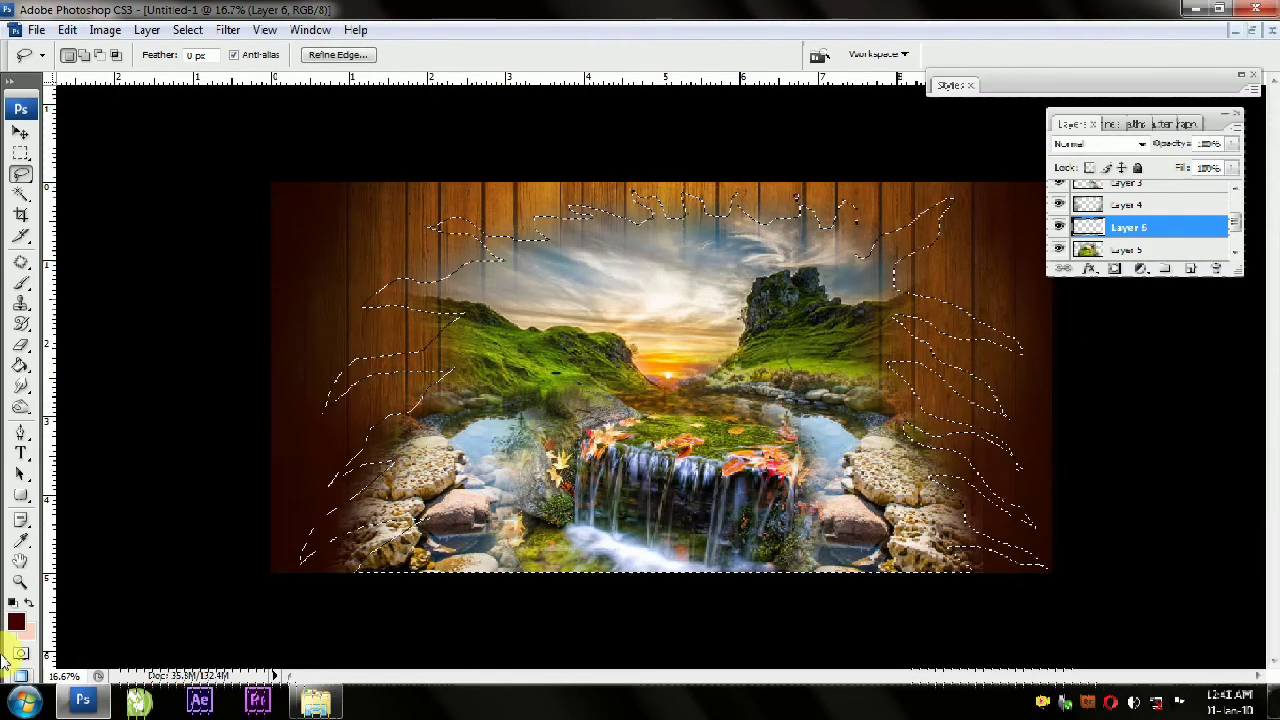
Fill the torn-hole selection with black and deselect it
left_click(29, 633)
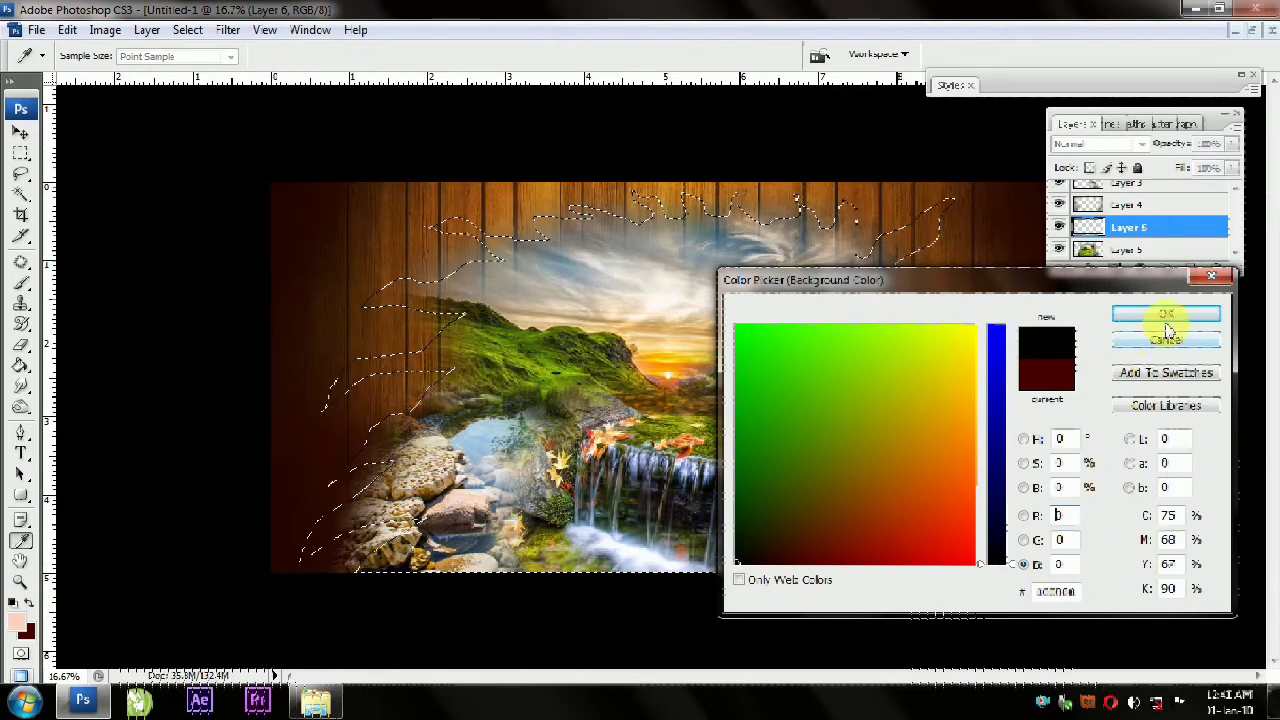
left_click(1165, 326)
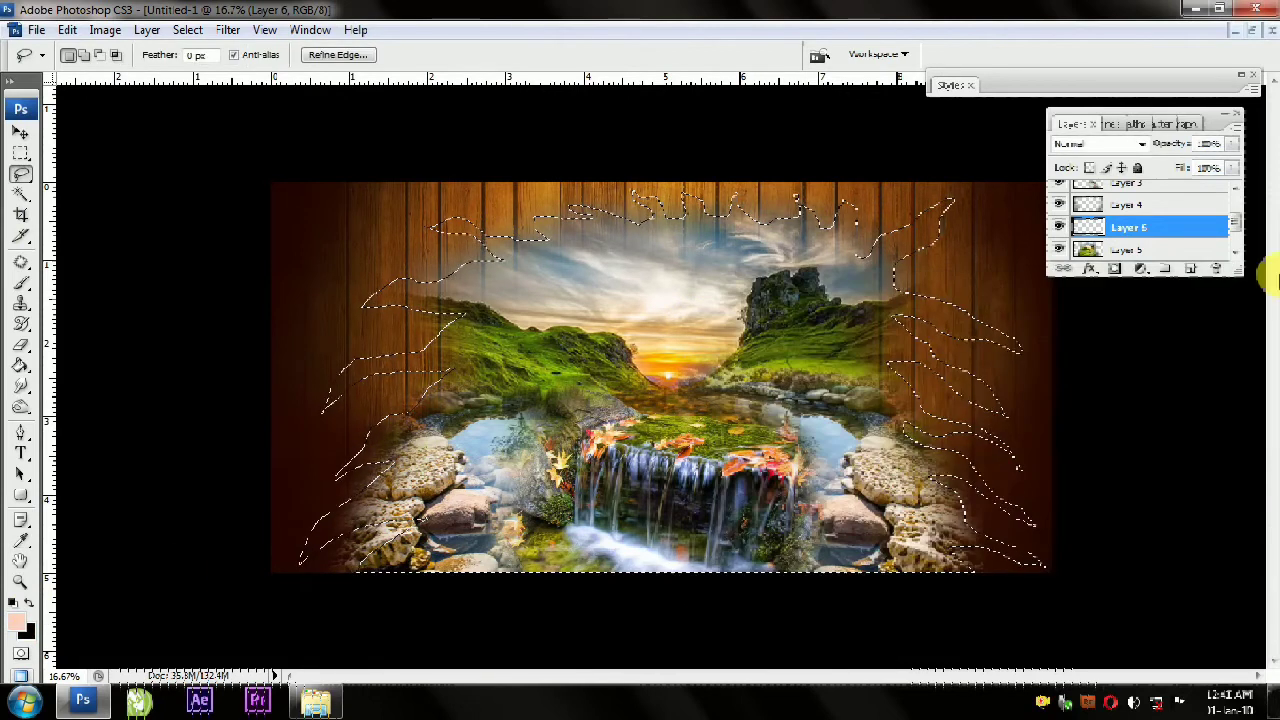
key("ctrl+BackSpace")
key("v")
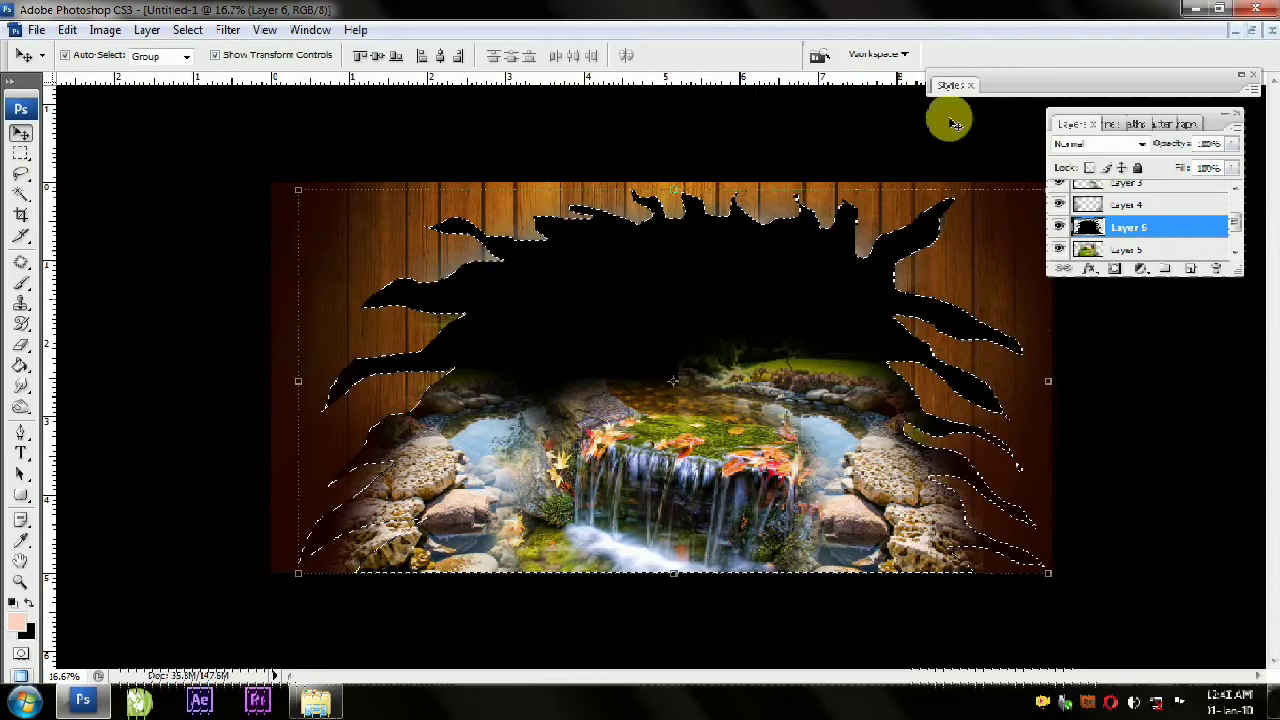
left_click(711, 117)
left_click(677, 240)
left_click(634, 271)
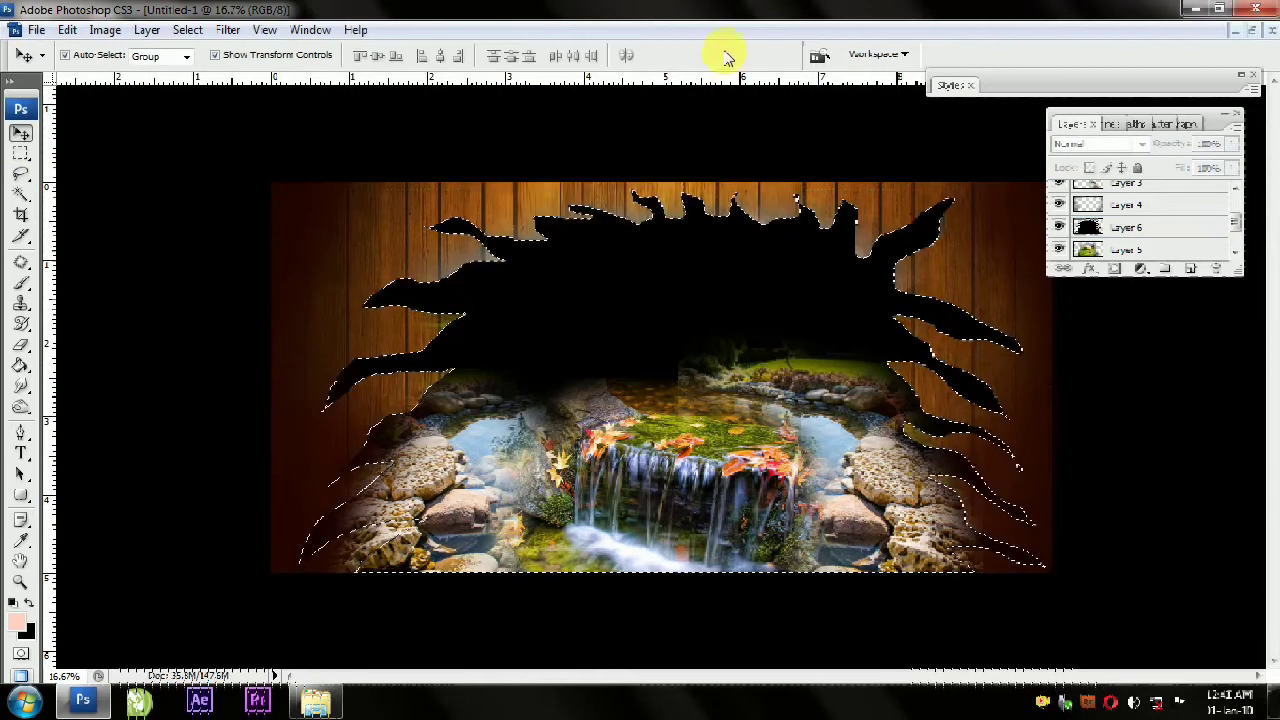
key("ctrl+d")
Move the black torn-hole Layer 6 beneath the landscape Layer 5
left_click(584, 276)
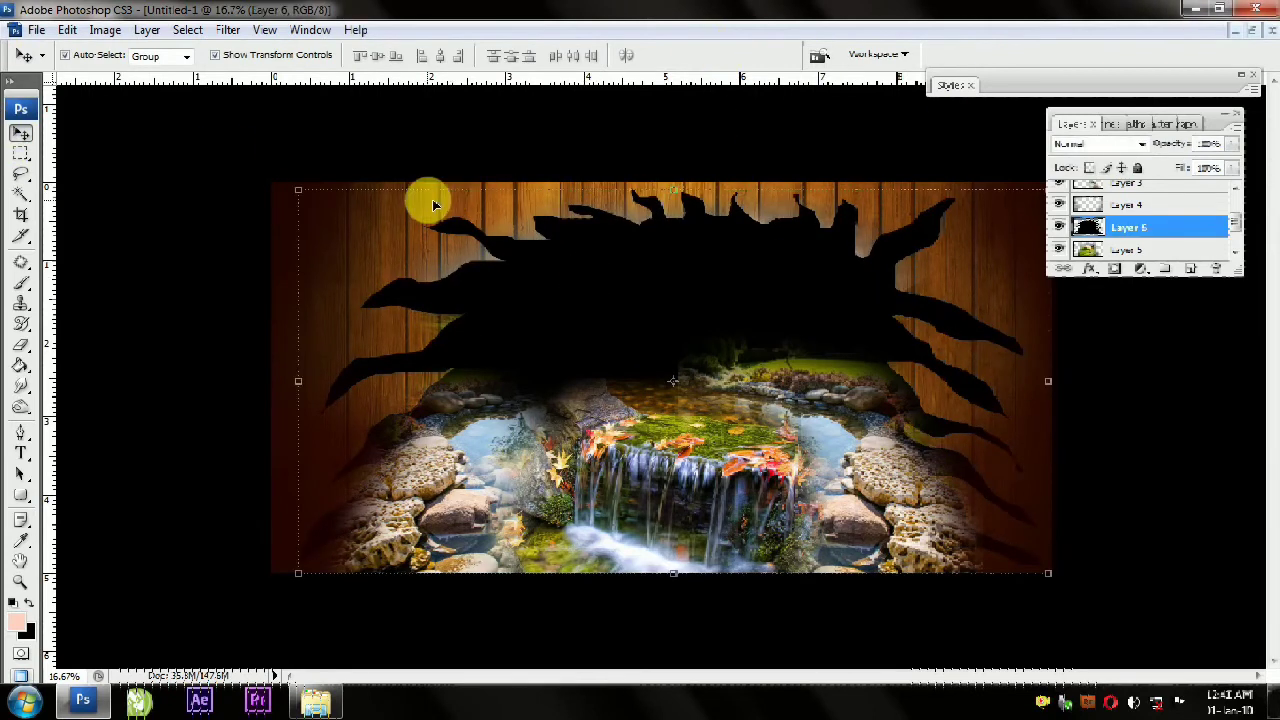
key("ctrl+alt+a")
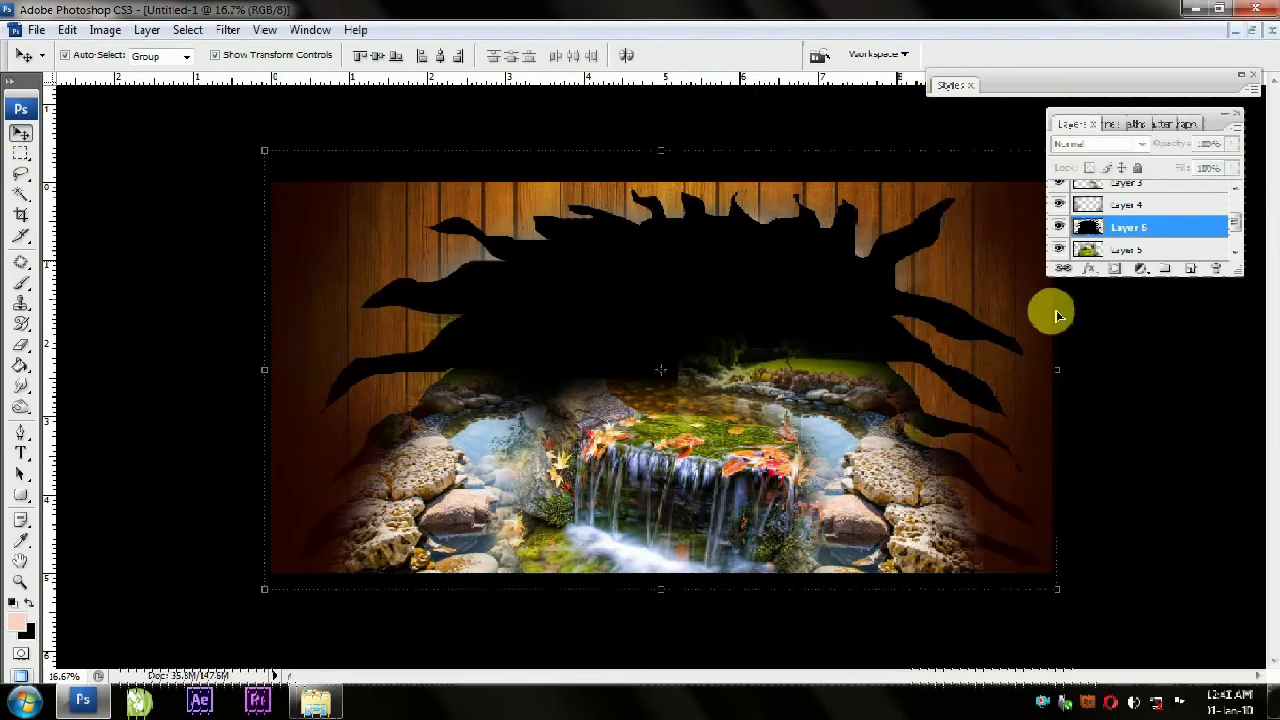
left_click(1175, 400)
mouse_move(1237, 240)
left_mouse_down()
mouse_move(1237, 225)
mouse_move(1240, 250)
left_mouse_up()
mouse_move(1120, 188)
left_mouse_down()
mouse_move(1128, 238)
mouse_move(1137, 232)
left_mouse_up()
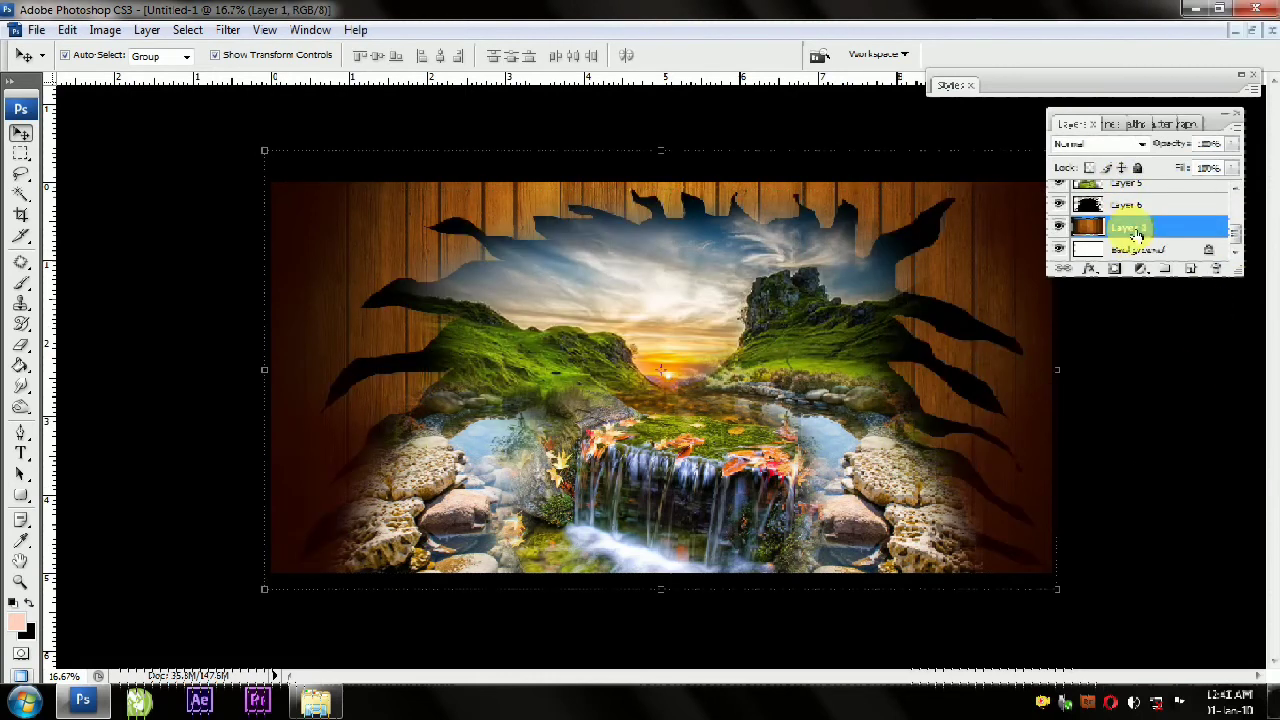
Select Layers 5 through 2 and merge them into a single layer
left_click(586, 284)
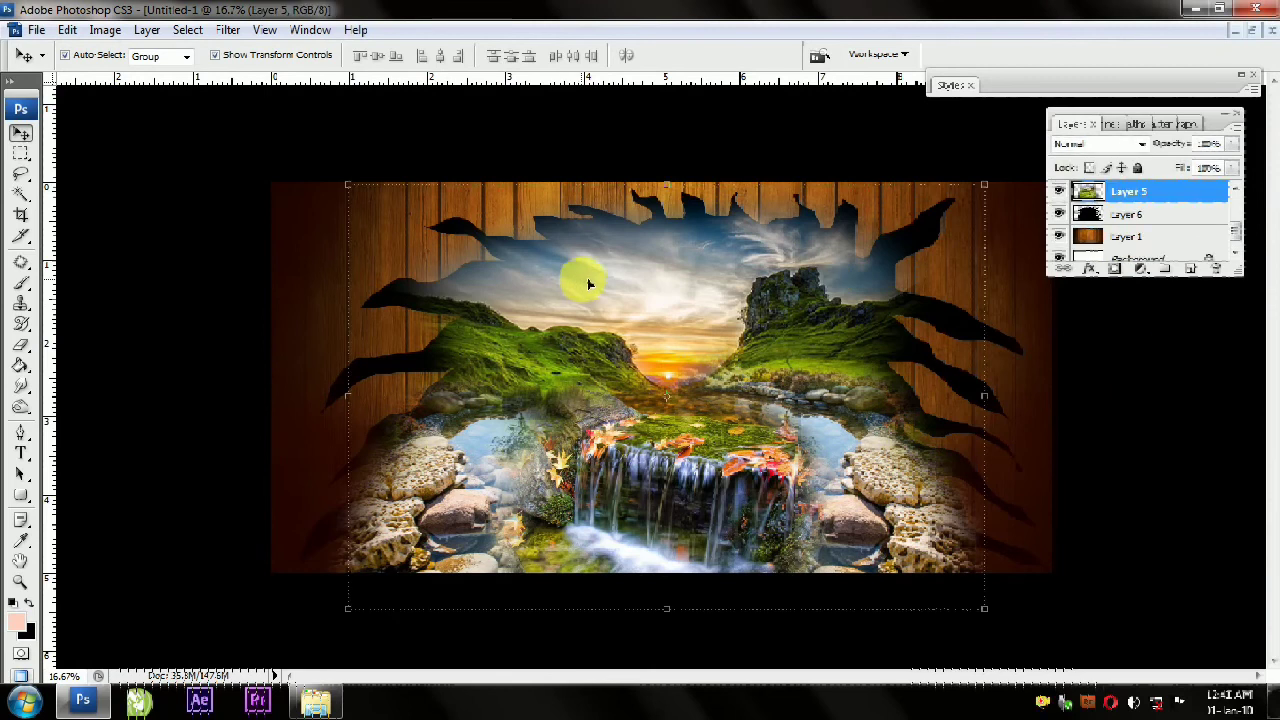
left_click_drag(1237, 274, 1240, 588)
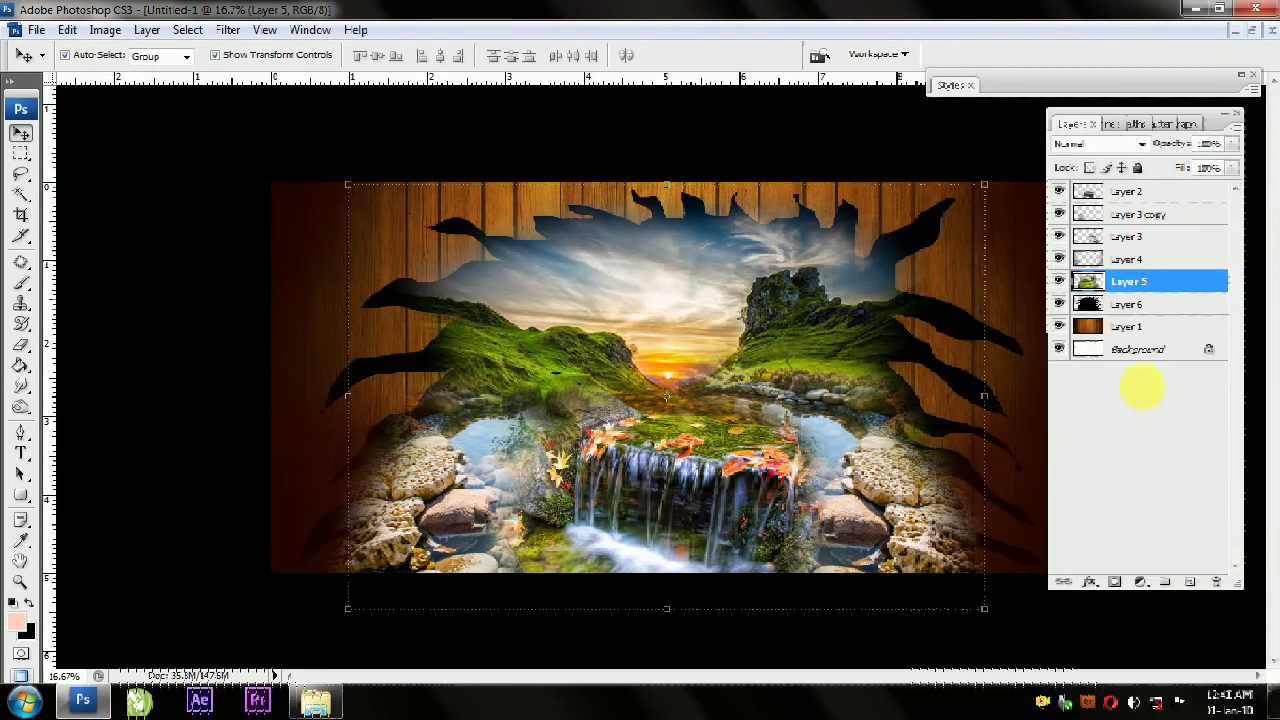
left_click(1152, 190, "shift")
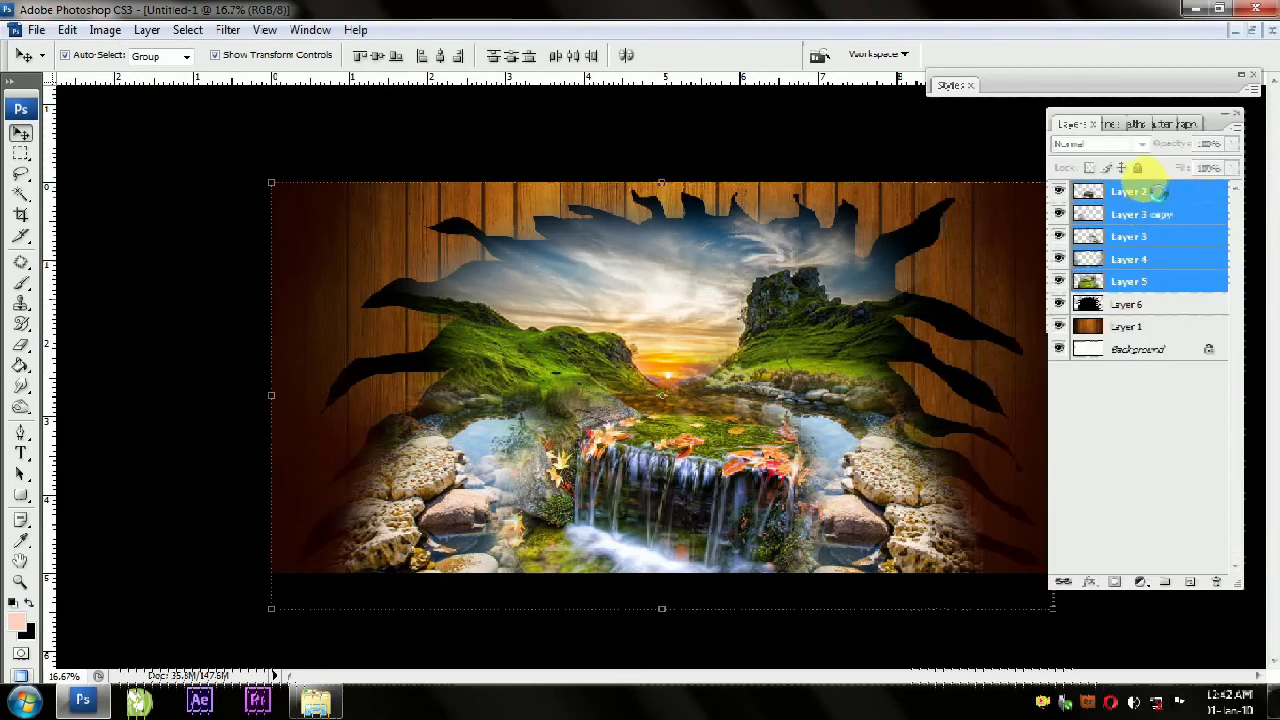
key("ctrl+e")
Clip the merged landscape to the Layer 6 torn-hole shape and position it inside the hole
left_click_drag(704, 320, 716, 298)
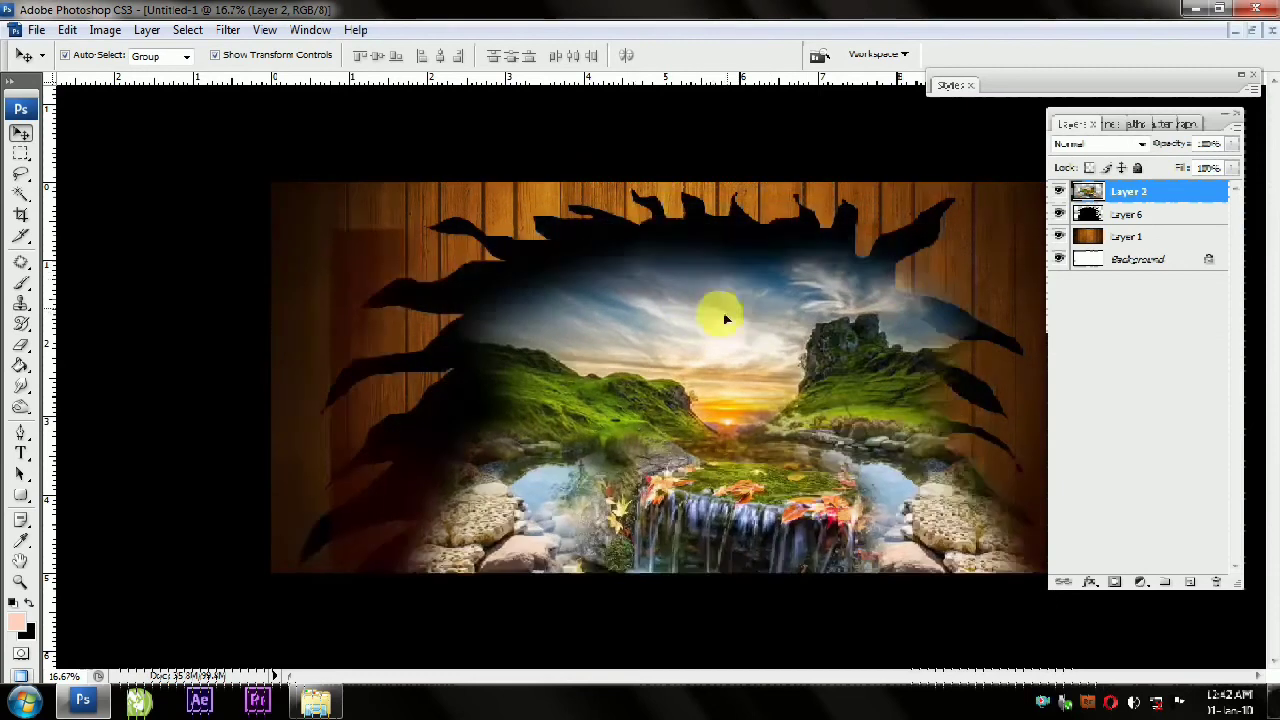
key("ctrl+alt+g")
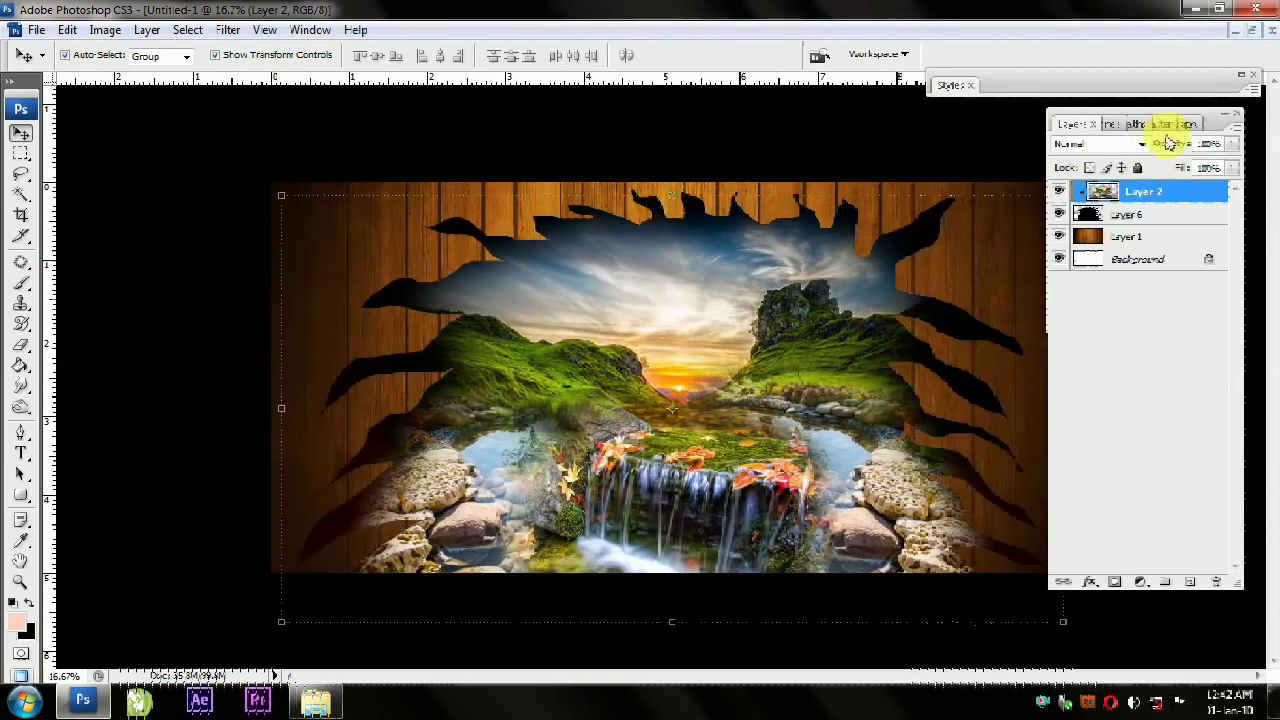
left_click(1224, 115)
mouse_move(740, 359)
left_mouse_down()
mouse_move(644, 397)
mouse_move(661, 409)
left_mouse_up()
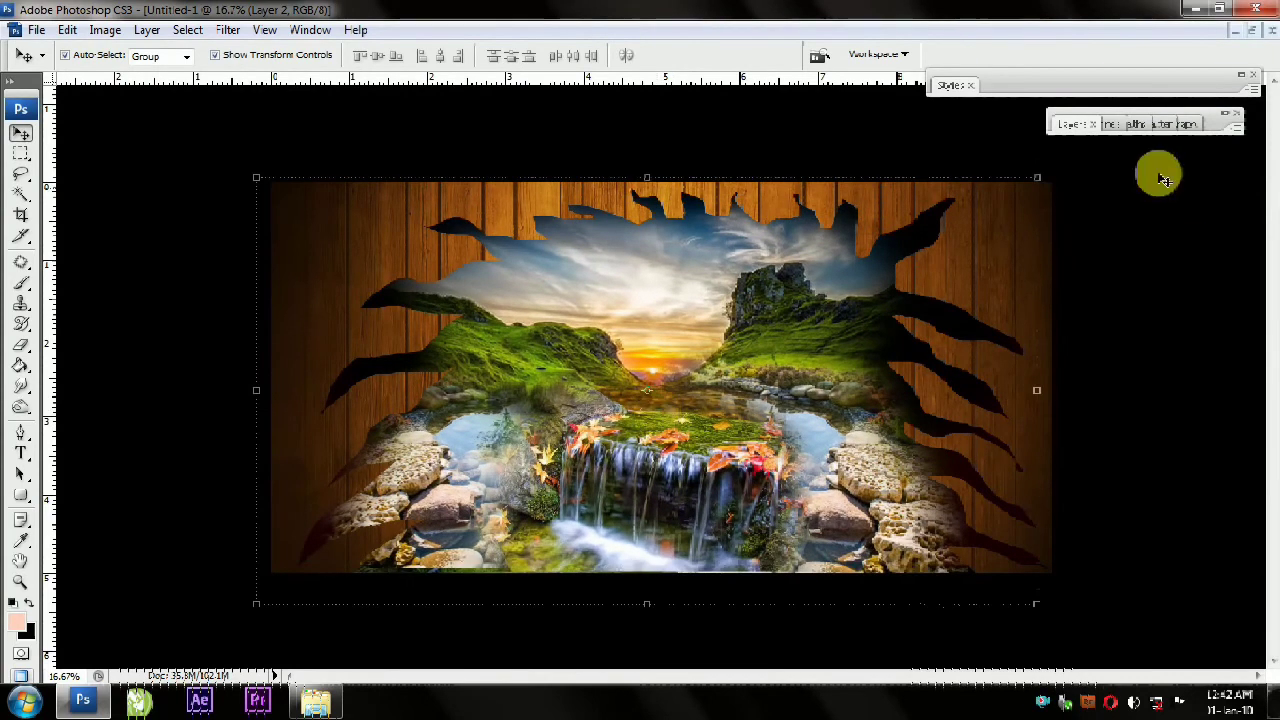
left_click(1072, 125)
left_click(1135, 214)
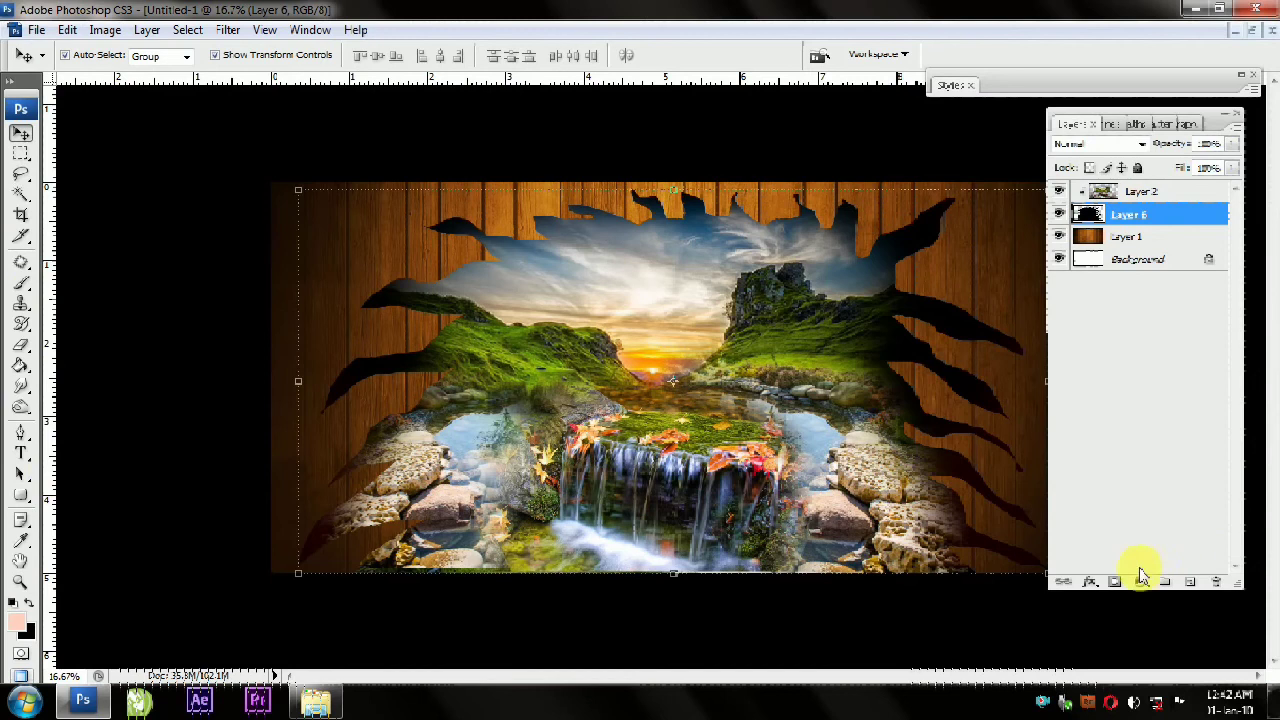
Add a dark red-brown Stroke and a Normal-mode Drop Shadow with larger distance to Layer 6
left_click(1090, 581)
left_click(1127, 568)
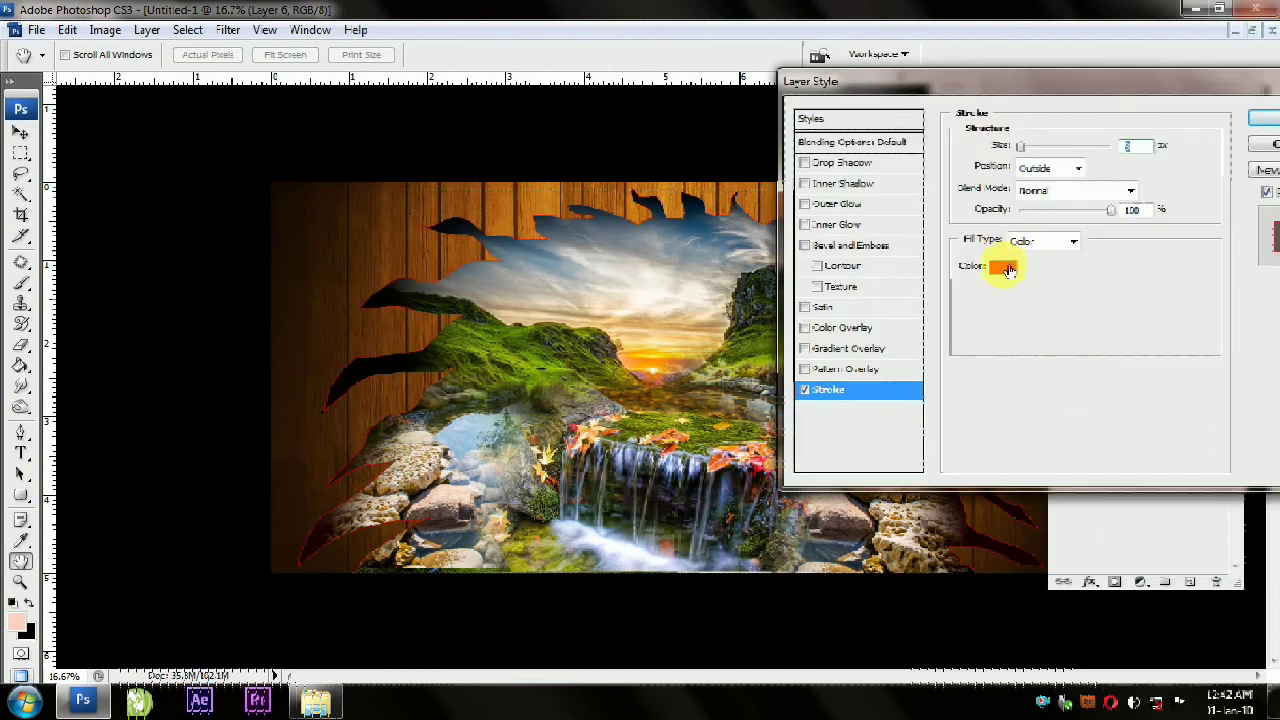
left_click(1005, 268)
mouse_move(966, 380)
left_mouse_down()
mouse_move(851, 534)
mouse_move(870, 540)
left_mouse_up()
left_click(1162, 318)
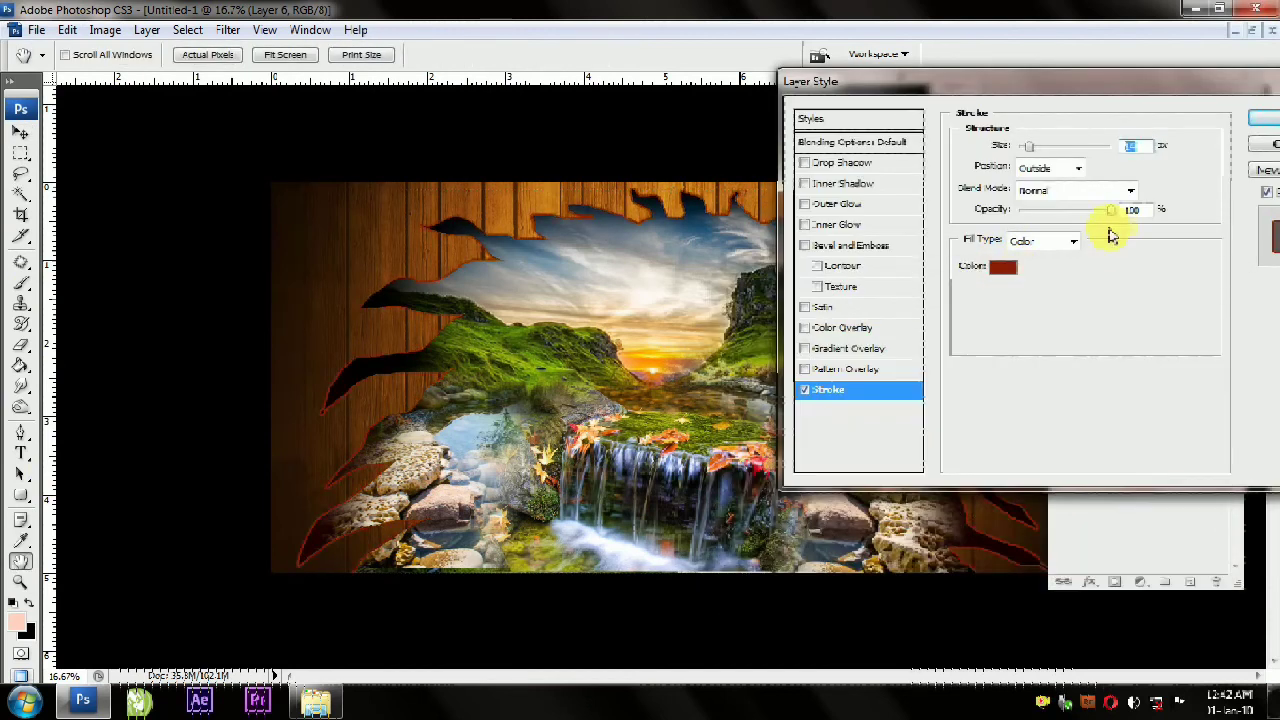
left_click(884, 164)
left_click(1086, 150)
mouse_move(1030, 224)
left_mouse_down()
mouse_move(1055, 262)
mouse_move(1077, 268)
left_mouse_up()
Change the stroke to very dark red, positioned Inside, thin, with lower opacity
left_click(882, 390)
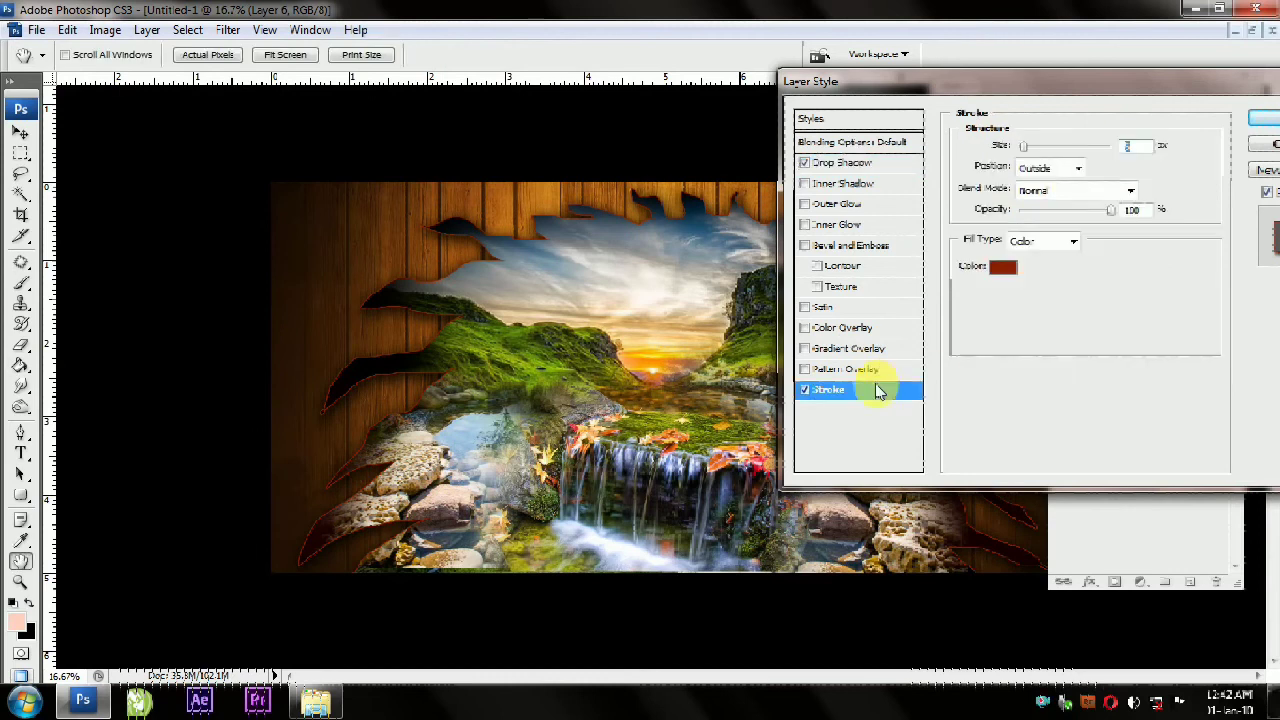
left_click(1003, 266)
left_click(791, 566)
left_click(815, 549)
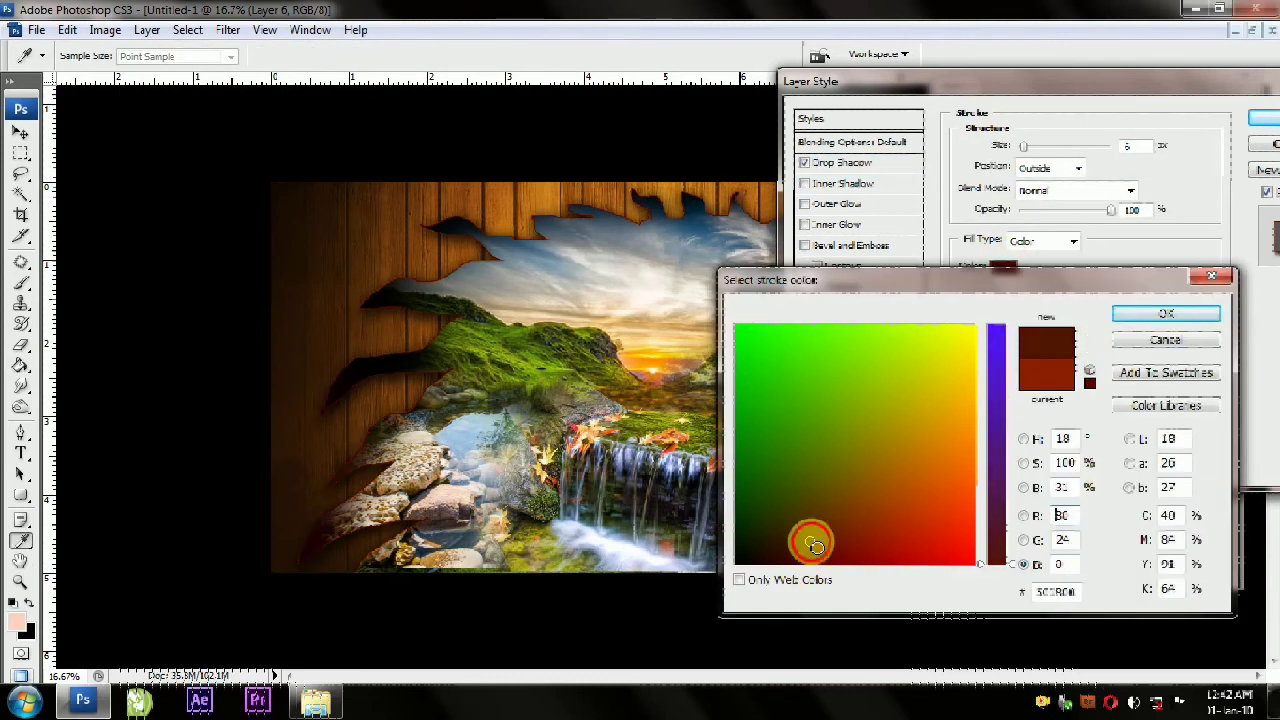
left_click(1166, 313)
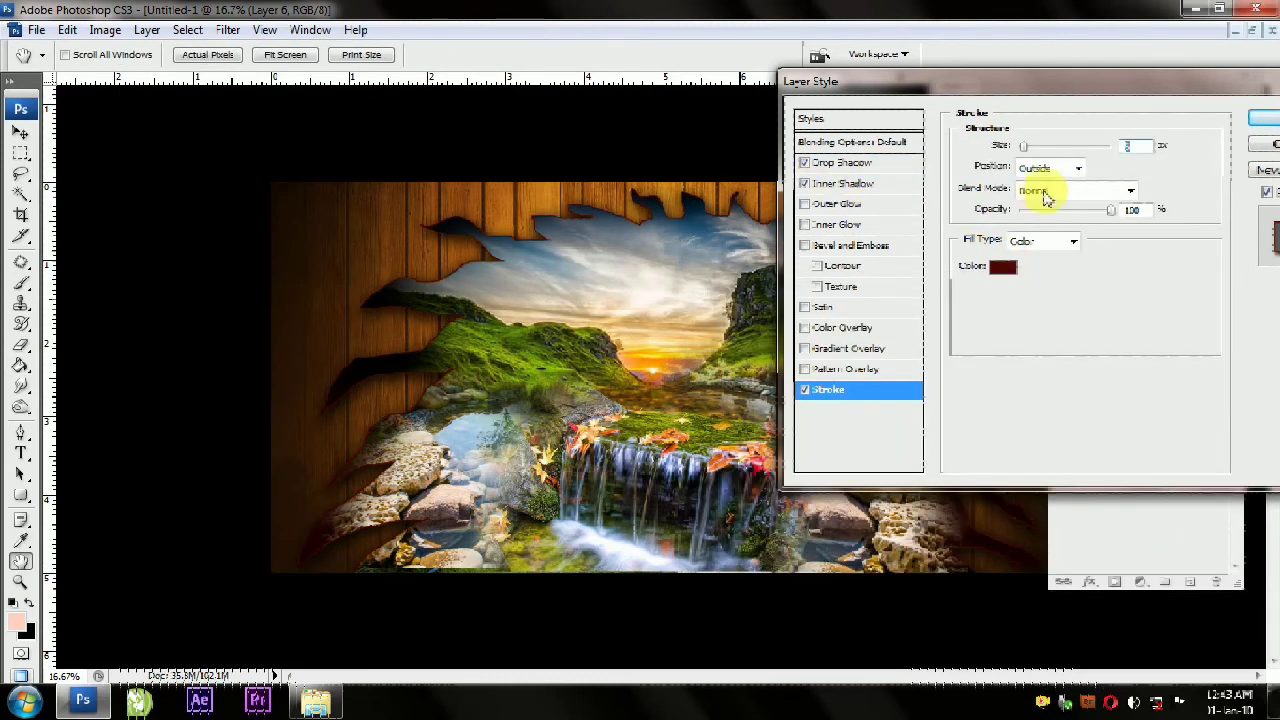
mouse_move(1030, 148)
left_mouse_down()
mouse_move(1049, 149)
mouse_move(995, 150)
left_mouse_up()
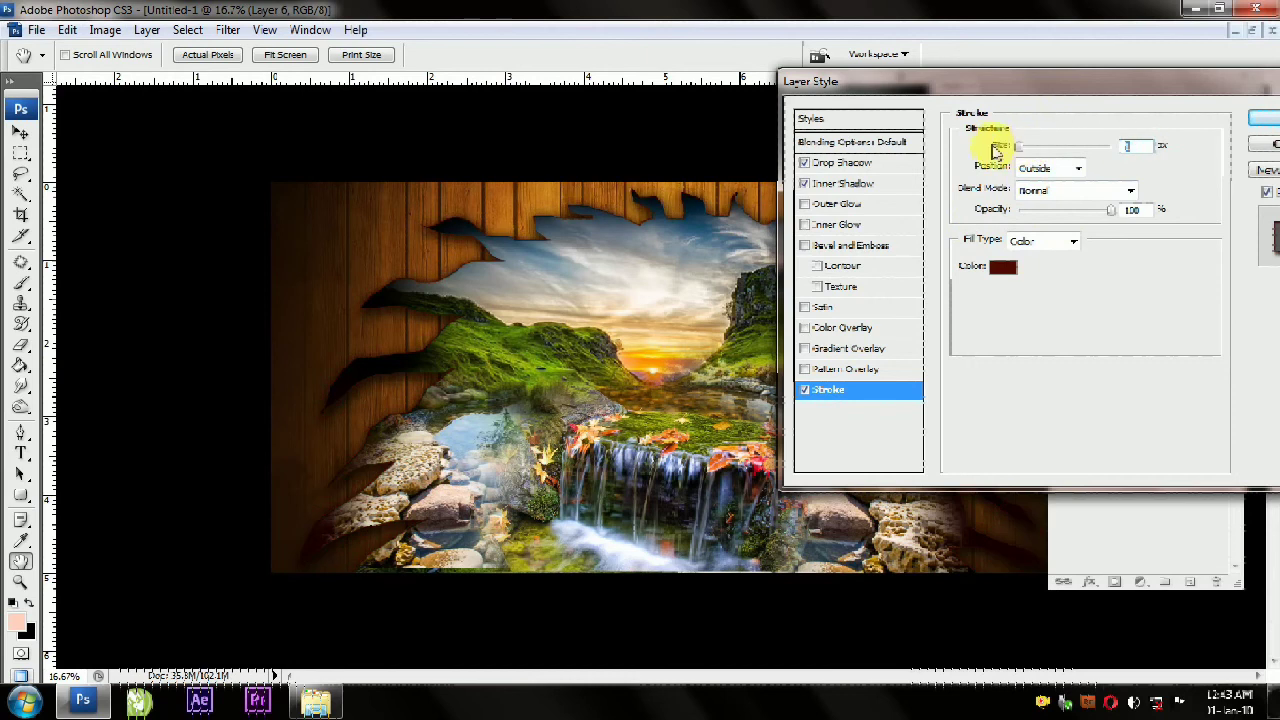
left_click(1050, 170)
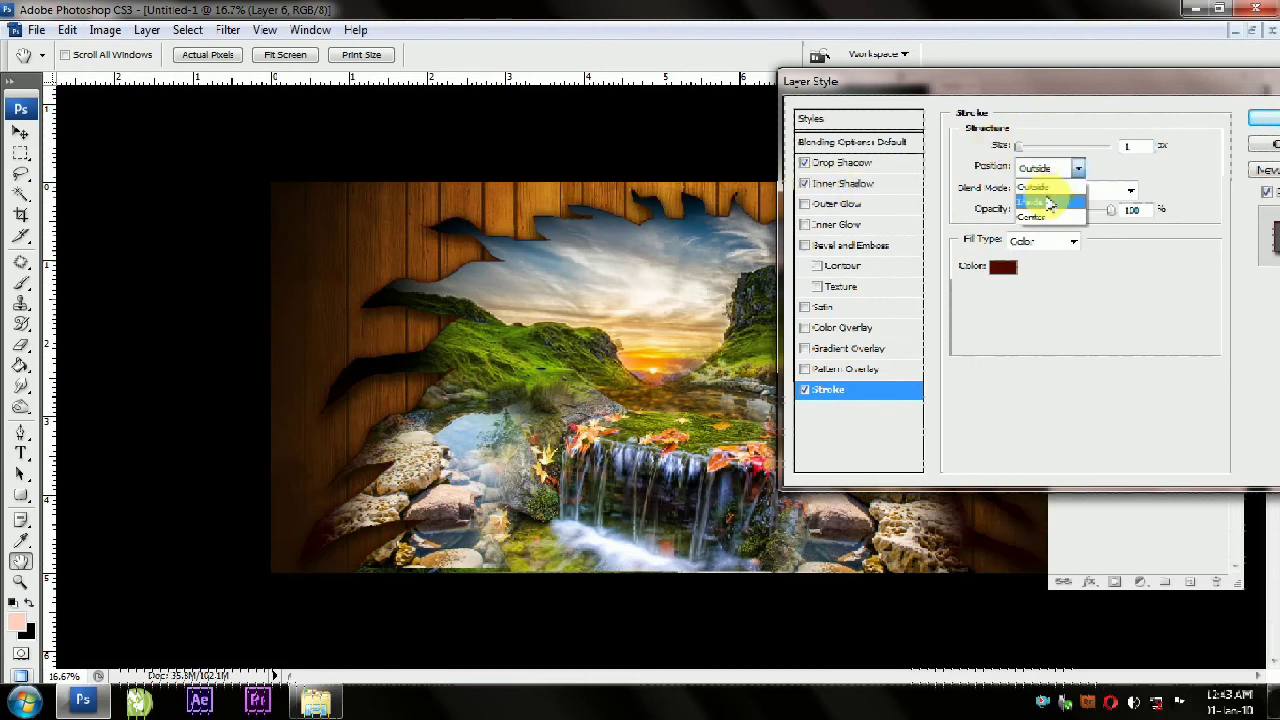
left_click(1036, 150)
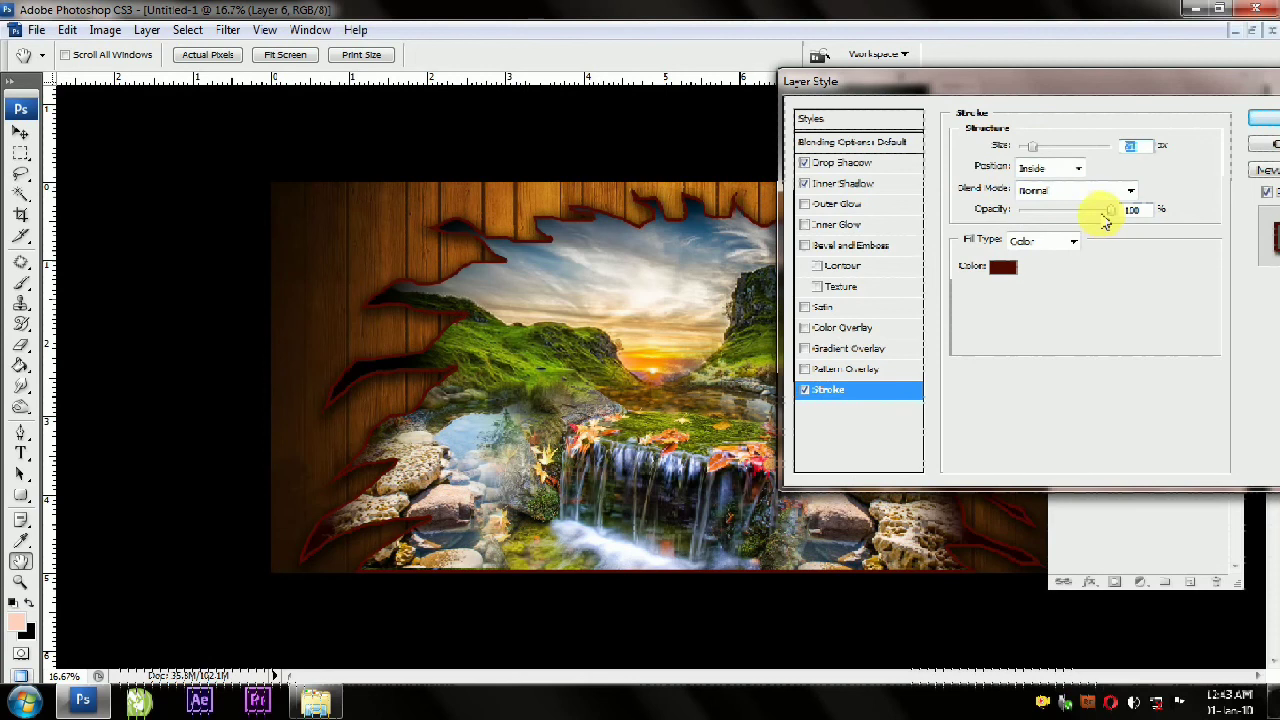
left_click_drag(1095, 217, 1086, 212)
left_click(1025, 148)
left_click(838, 224)
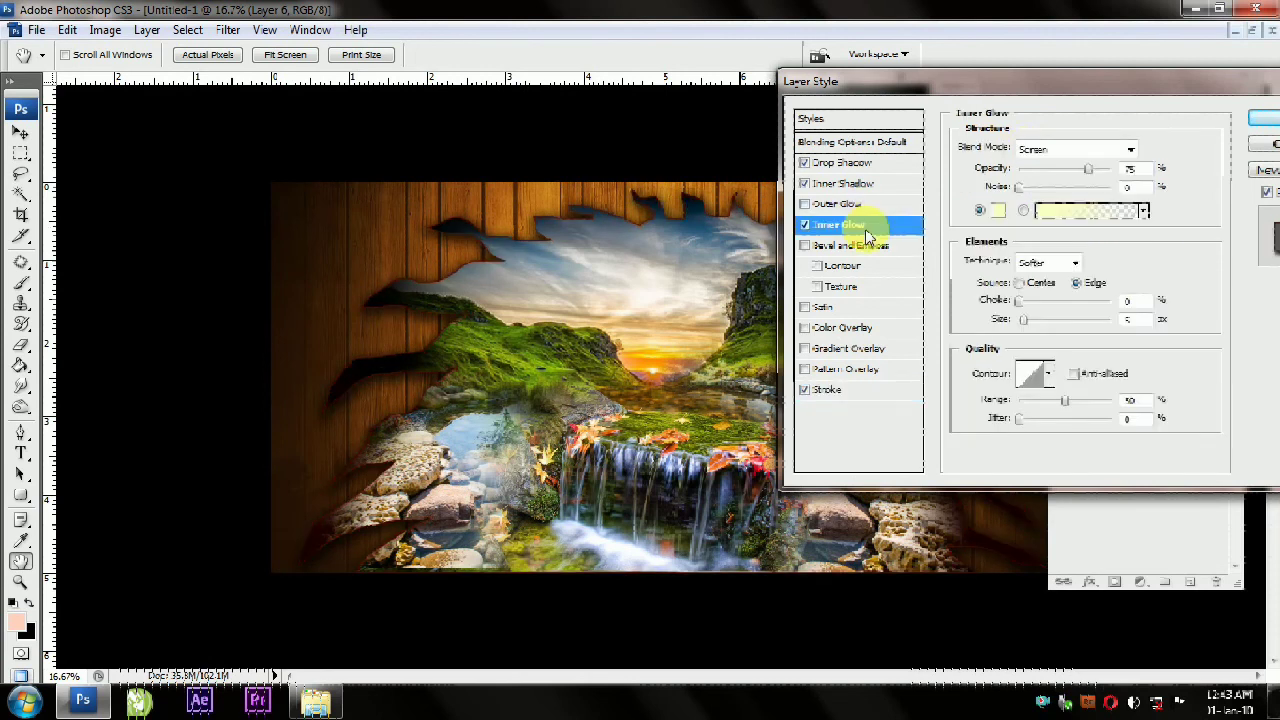
Set the Inner Glow to near-black, Normal blend mode, larger size, and apply all effects
left_click(998, 209)
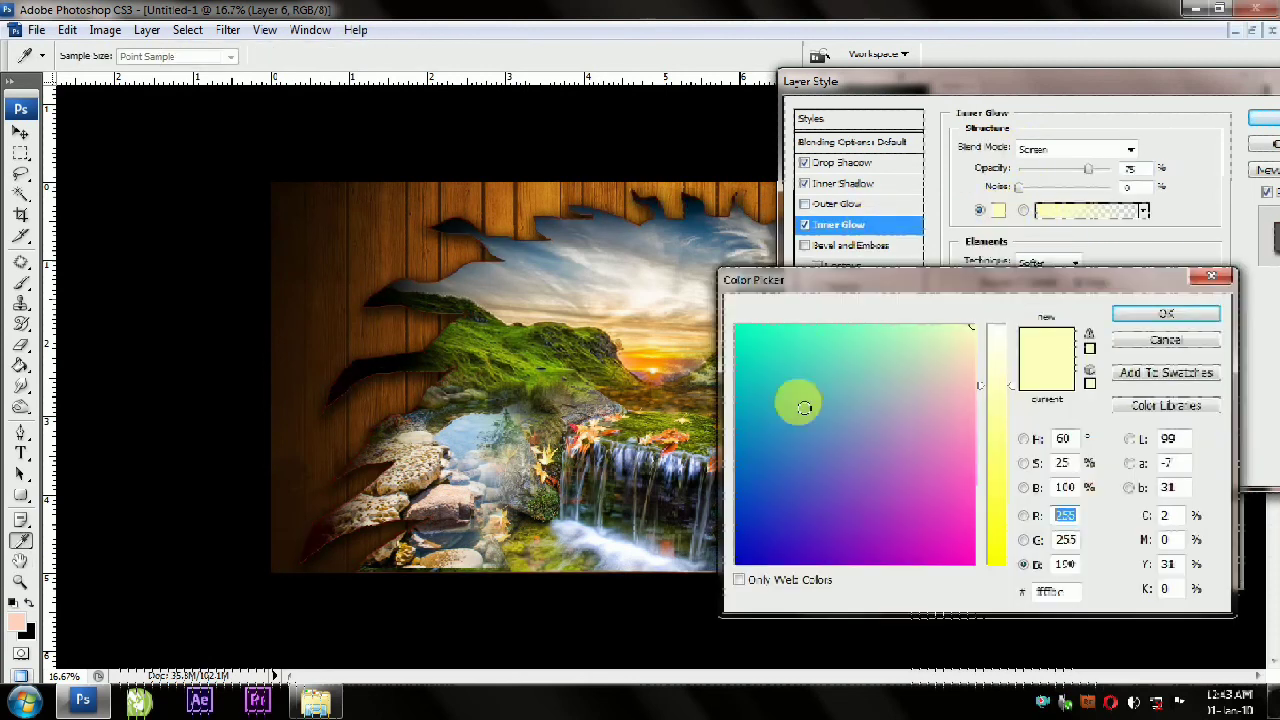
left_click(799, 345)
left_click(1165, 316)
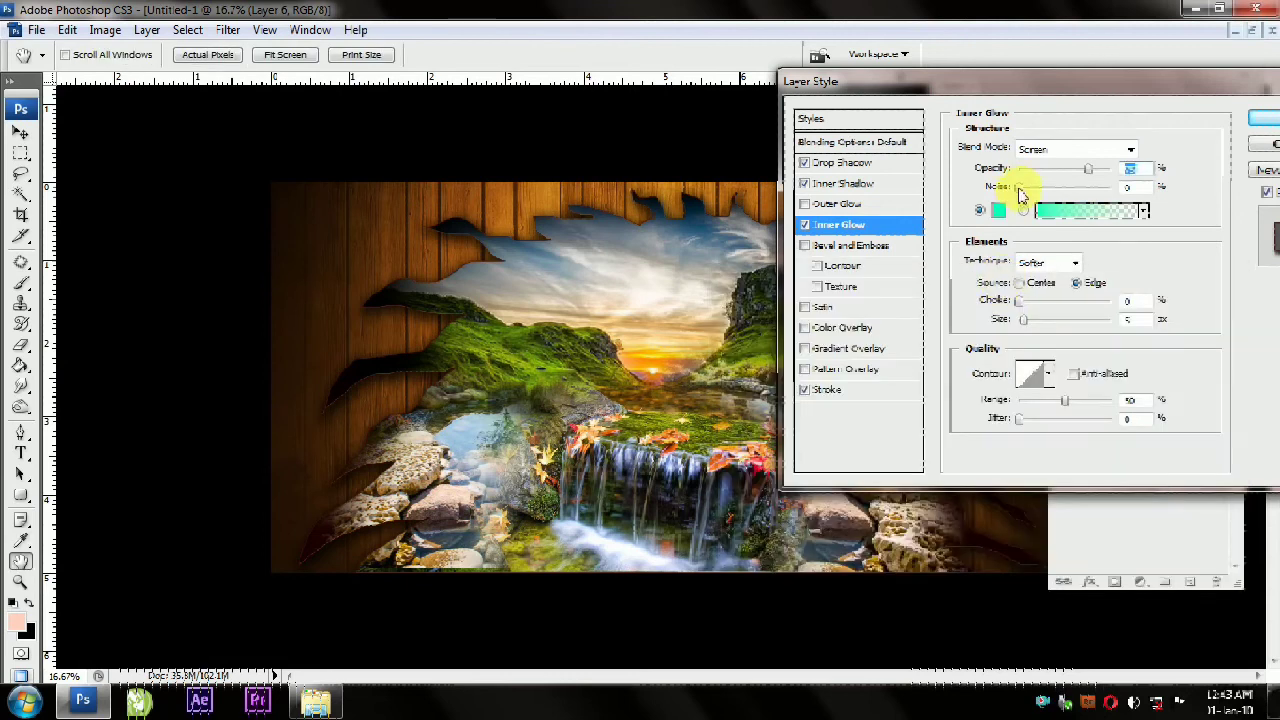
mouse_move(1024, 320)
left_mouse_down()
mouse_move(1046, 322)
mouse_move(1036, 327)
left_mouse_up()
left_click(998, 210)
left_click_drag(909, 386, 738, 512)
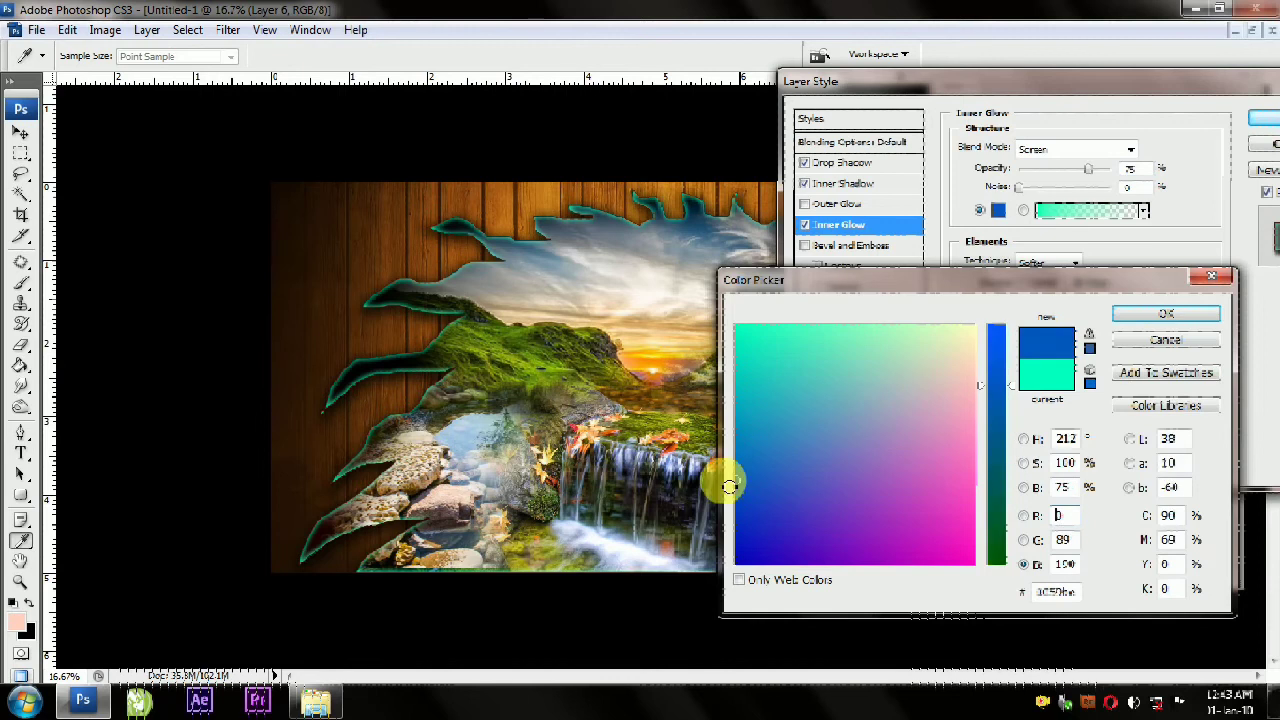
mouse_move(997, 394)
left_mouse_down()
mouse_move(997, 331)
mouse_move(998, 482)
mouse_move(729, 591)
mouse_move(1000, 592)
left_mouse_up()
left_click(1135, 316)
left_click(1075, 149)
left_click(1050, 147)
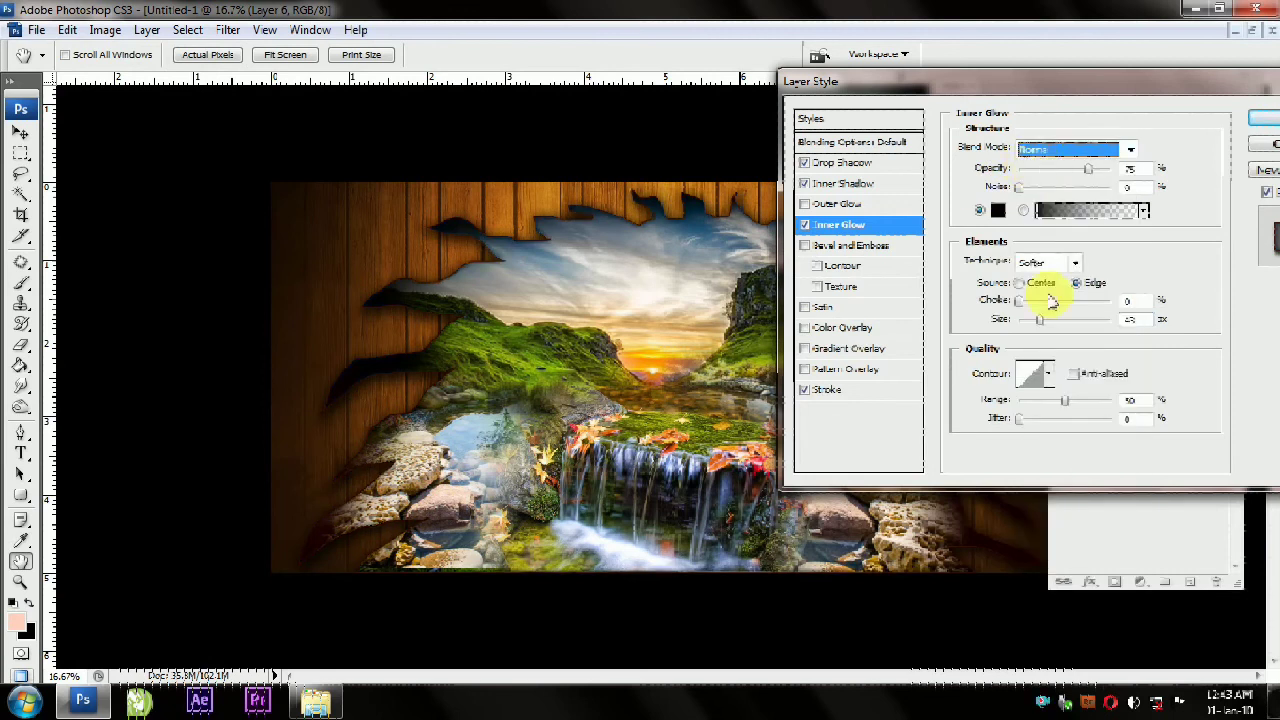
left_click_drag(1038, 318, 1052, 330)
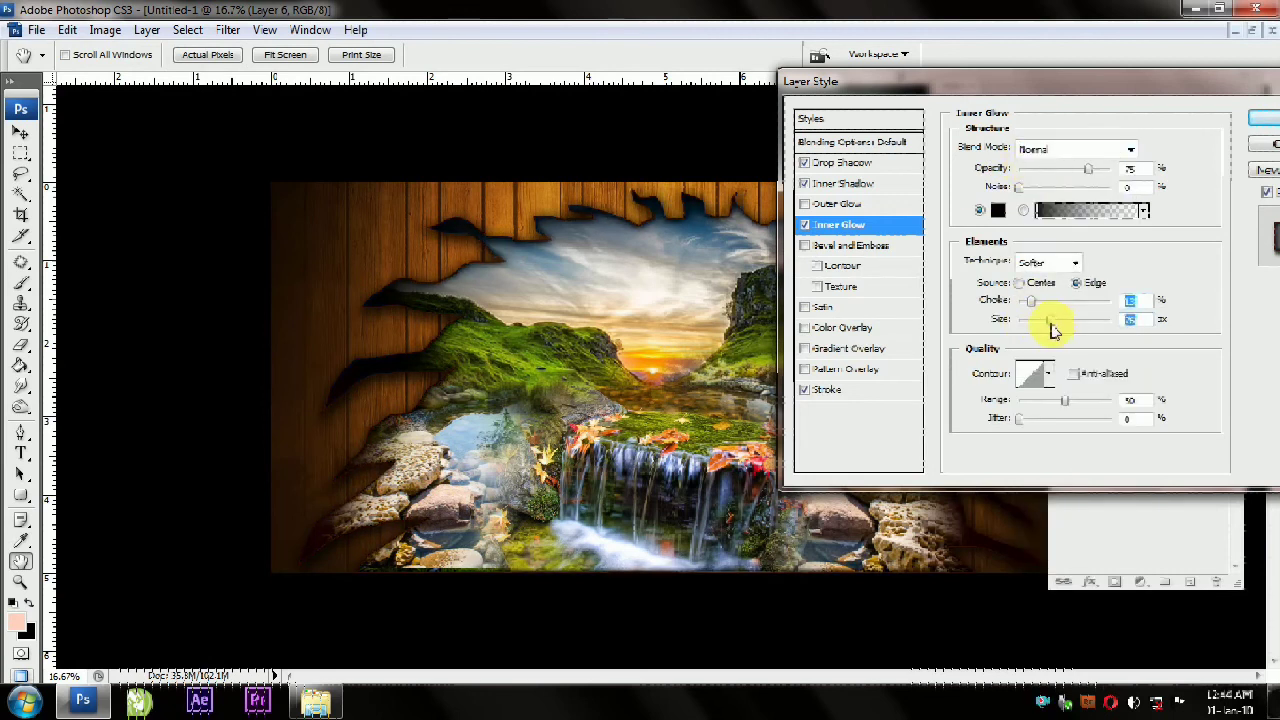
left_click(1262, 118)
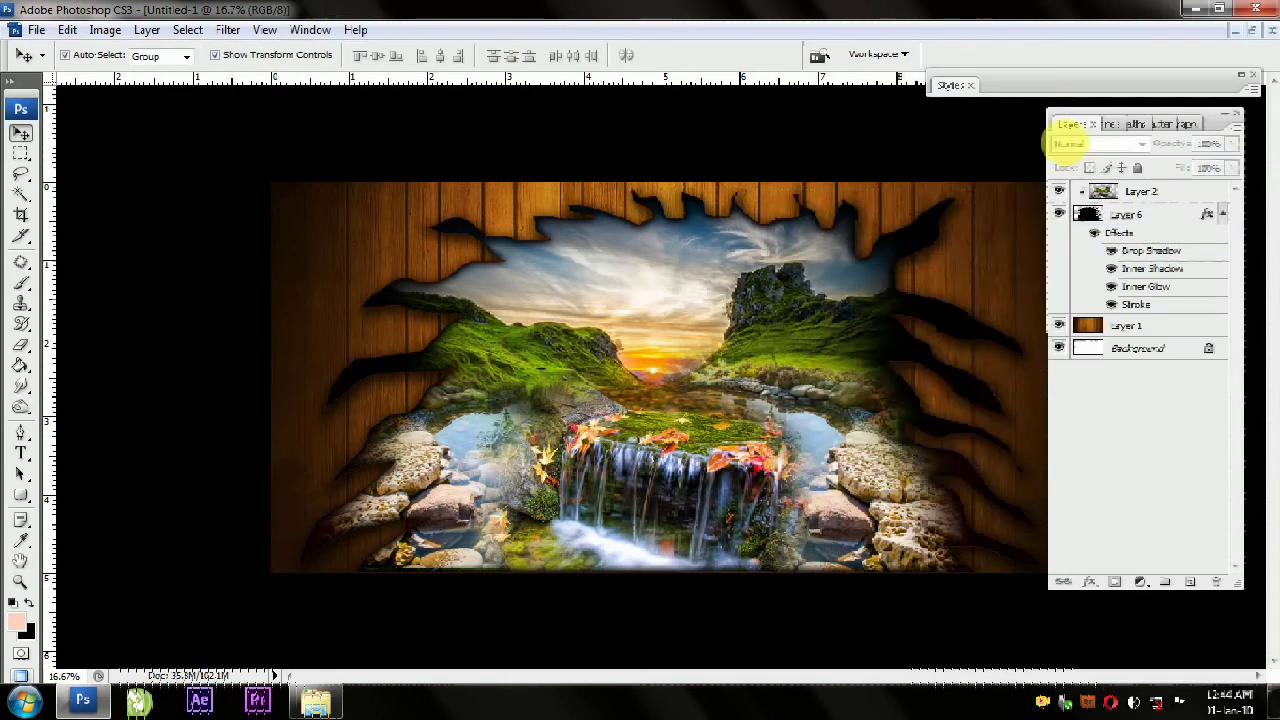
Select the wood wall layer, fit the image on screen, zoom in slightly, and show the Layers list
left_click(1216, 120)
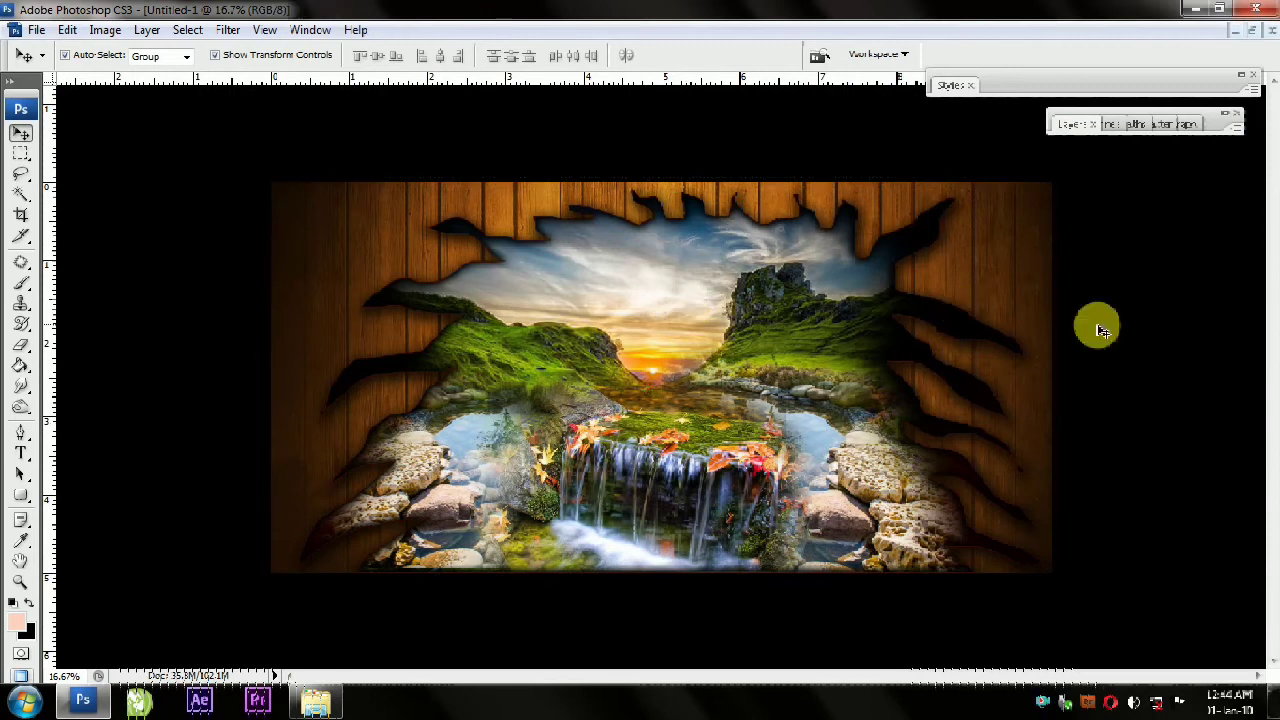
left_click(945, 232)
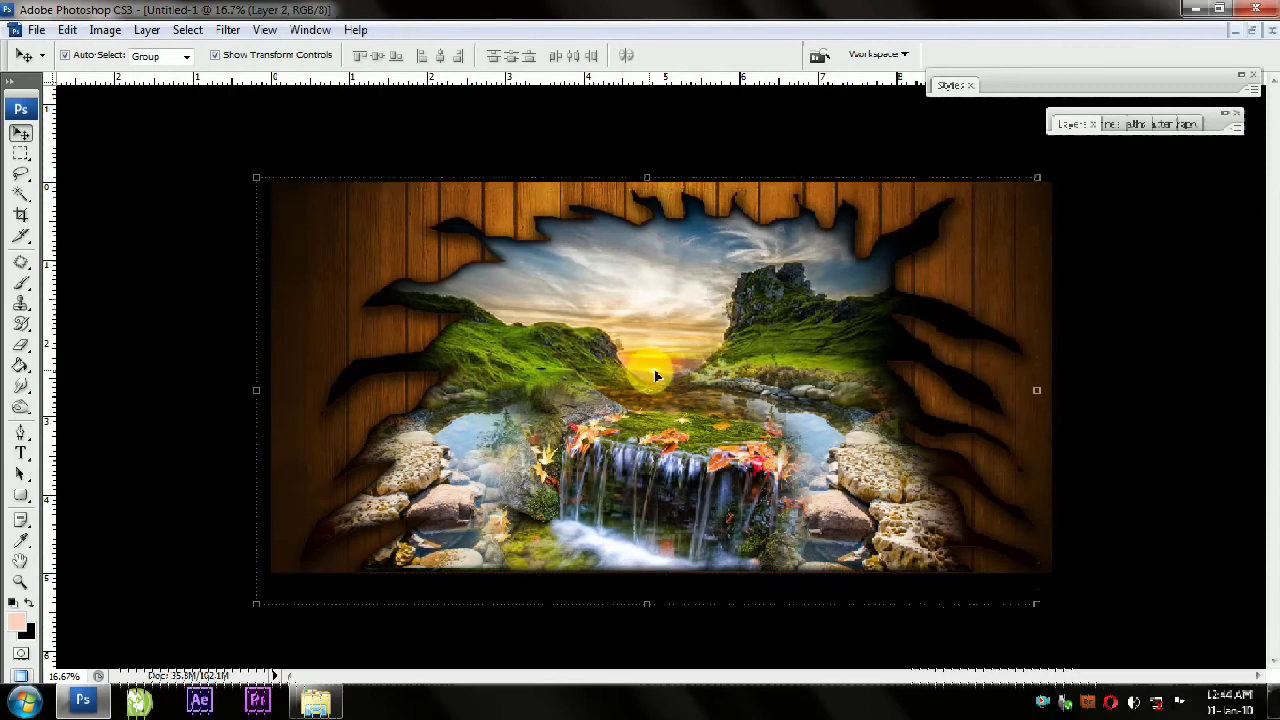
key("ctrl+0")
key("ctrl+shift+e")
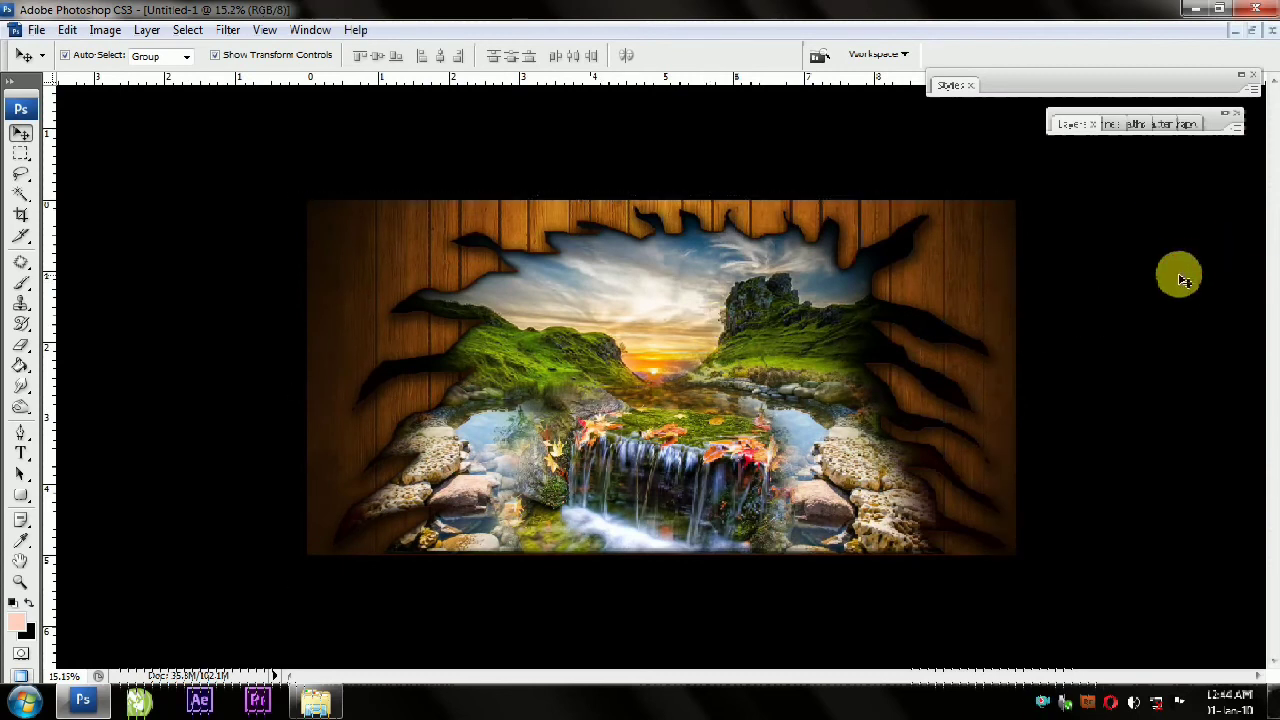
scroll(1183, 270, "up", 3)
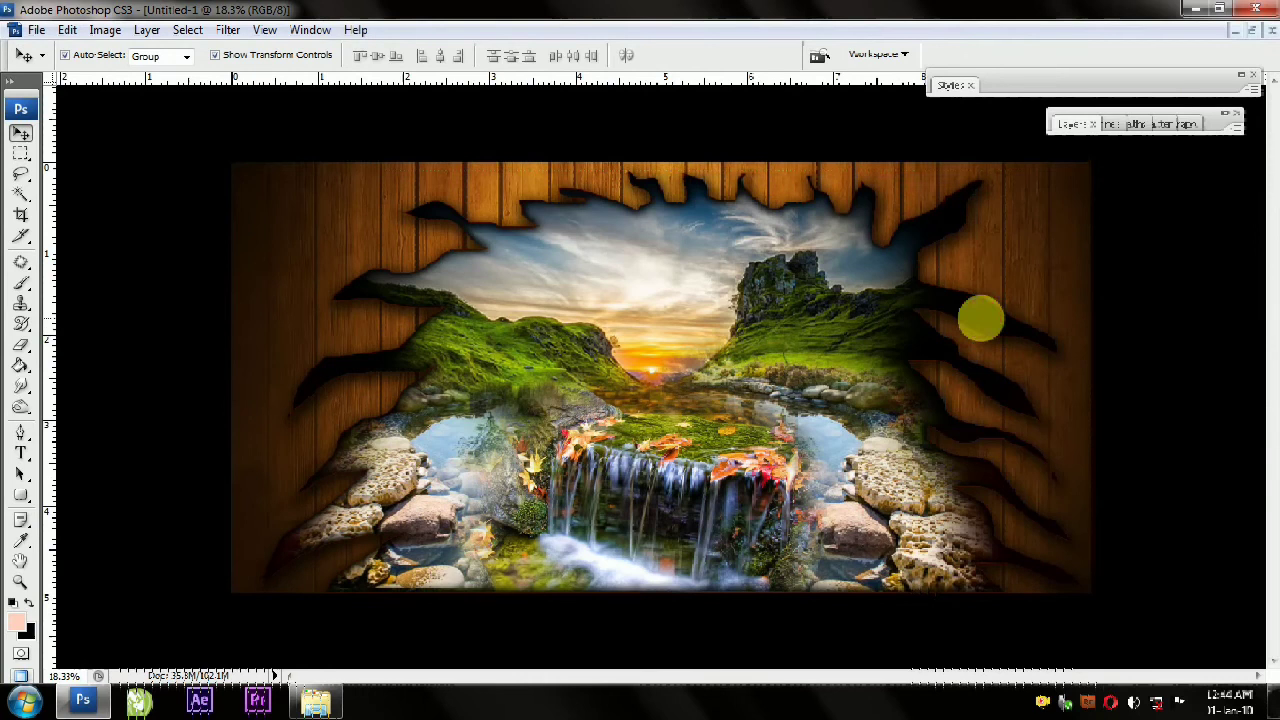
left_click(1068, 124)
Change Layer 6's Stroke effect colour from red to dark brown and apply the layer style
double_click(1145, 311)
left_click(1002, 266)
mouse_move(909, 357)
left_mouse_down()
mouse_move(833, 301)
mouse_move(755, 295)
mouse_move(888, 632)
left_mouse_up()
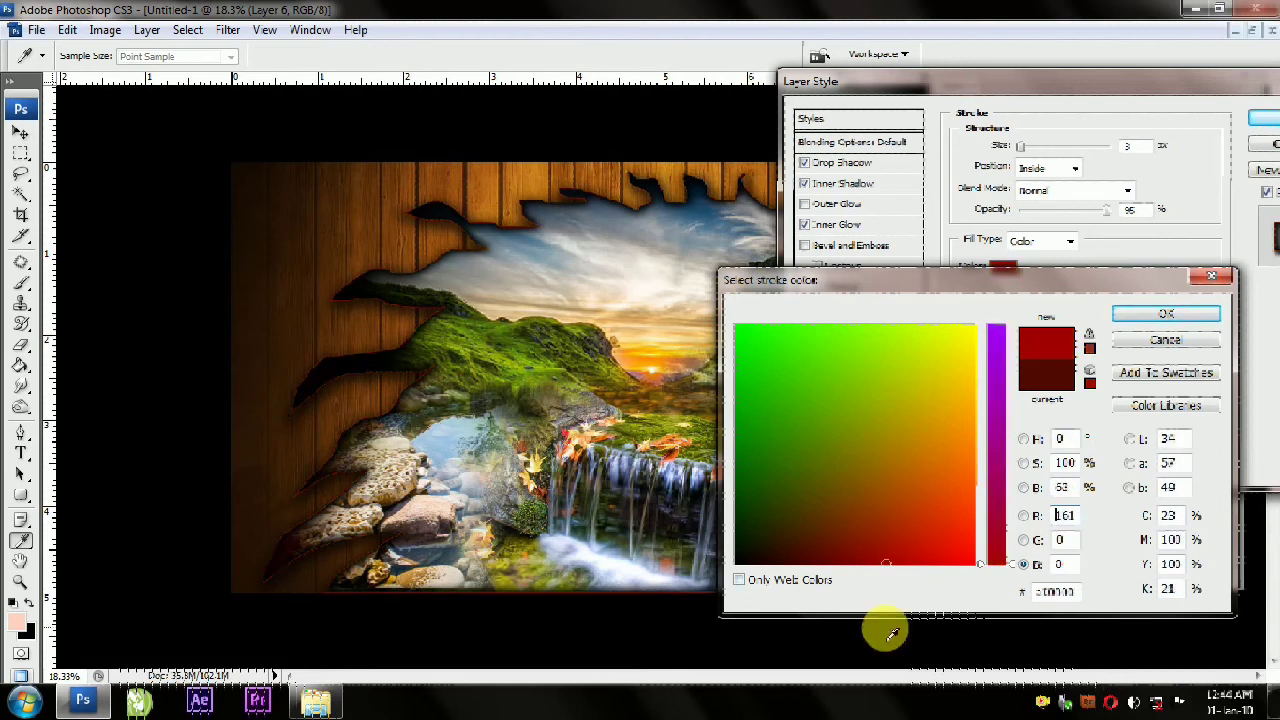
left_click(1207, 318)
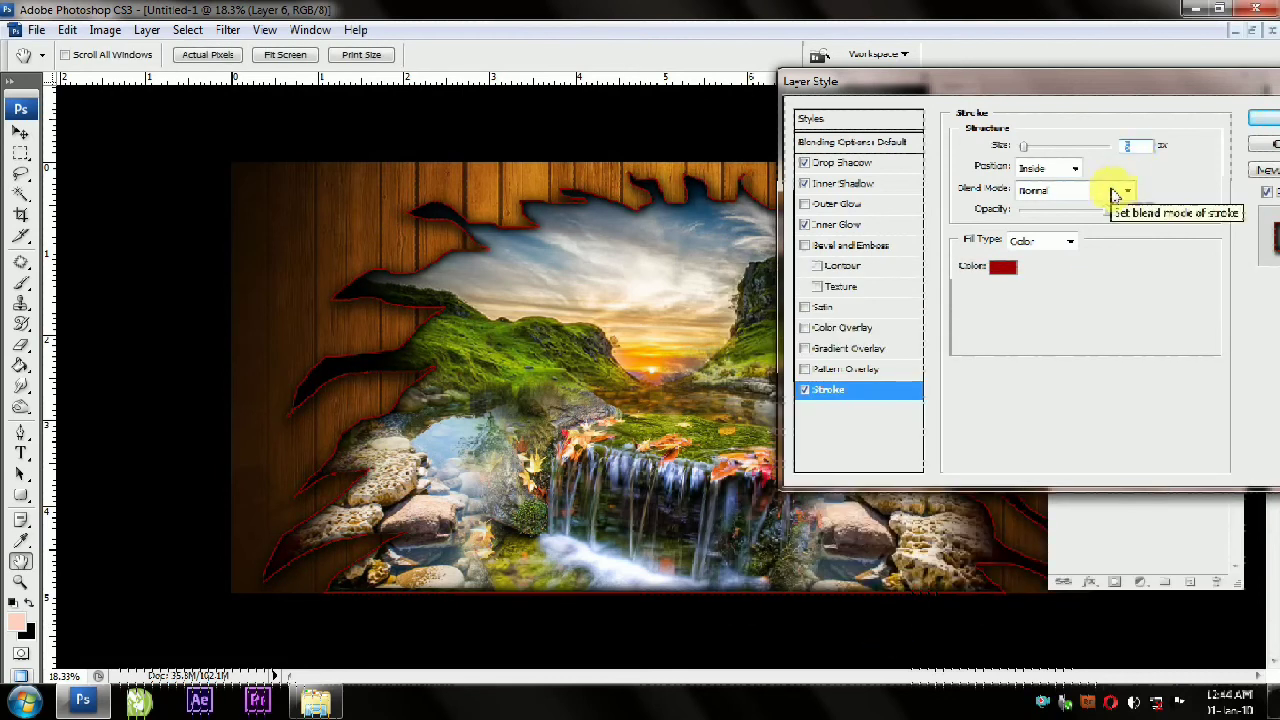
left_click(1004, 265)
left_click(927, 462)
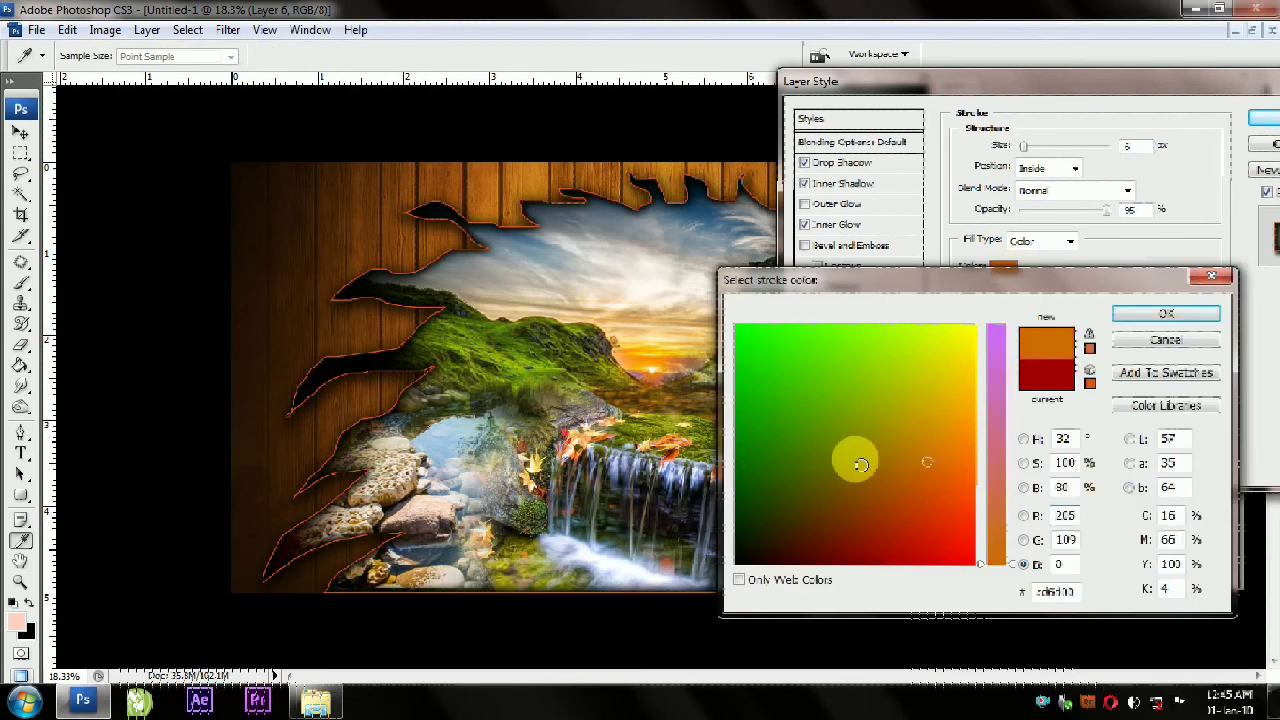
mouse_move(860, 464)
left_mouse_down()
mouse_move(804, 540)
mouse_move(802, 526)
left_mouse_up()
left_click(1168, 312)
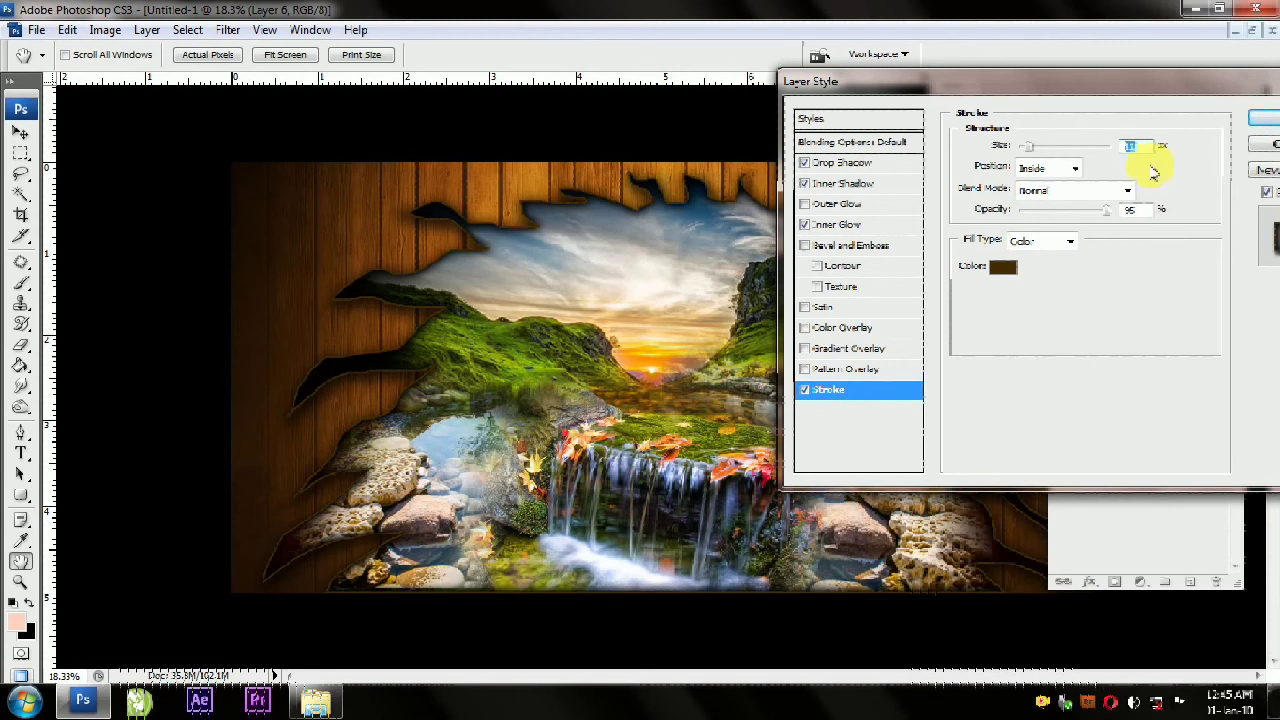
left_click(1263, 118)
double_click(1168, 125)
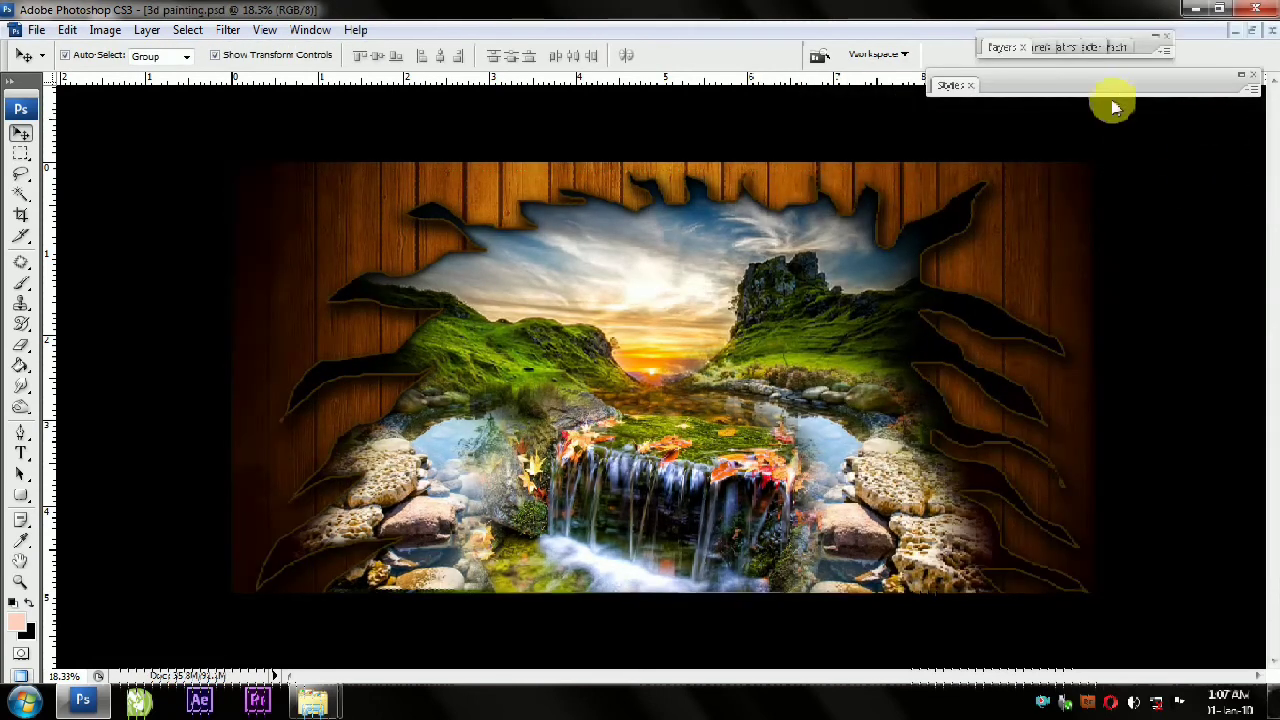
Set the backdrop around the canvas to custom brown and select Layer 6, the wood wall
right_click(1118, 172)
left_click(1135, 229)
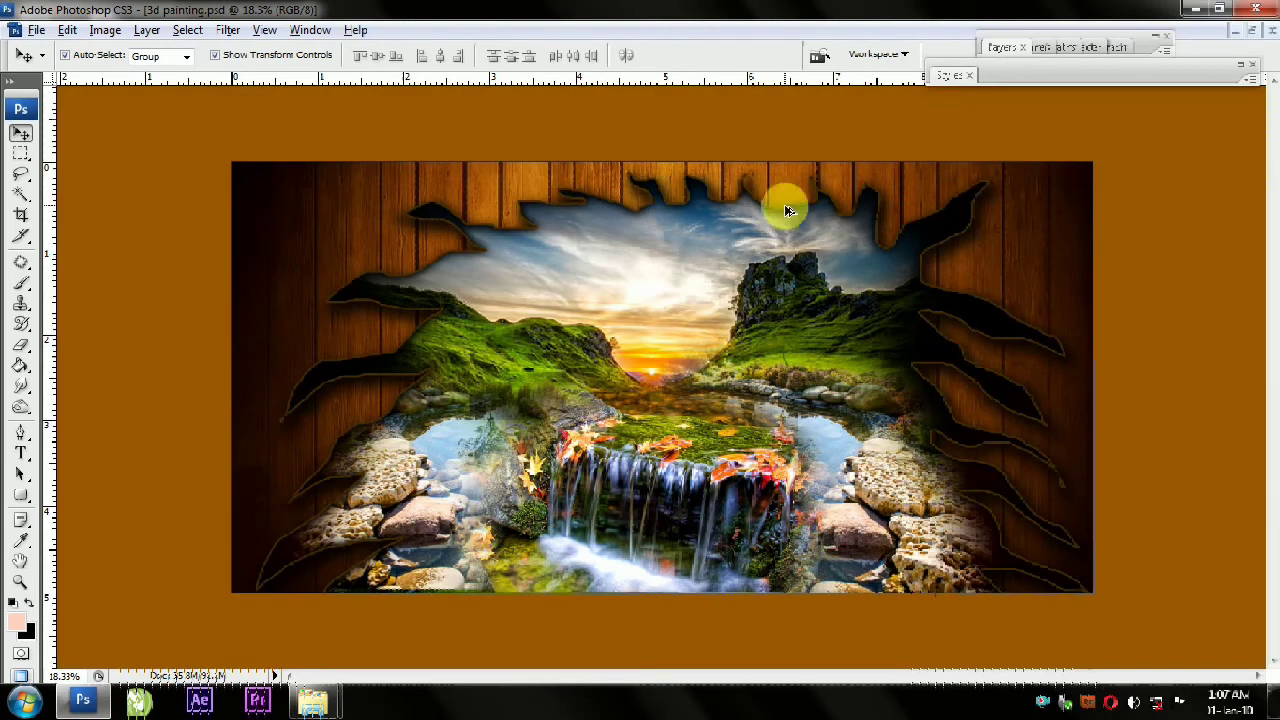
key("ctrl+0")
right_click(905, 282)
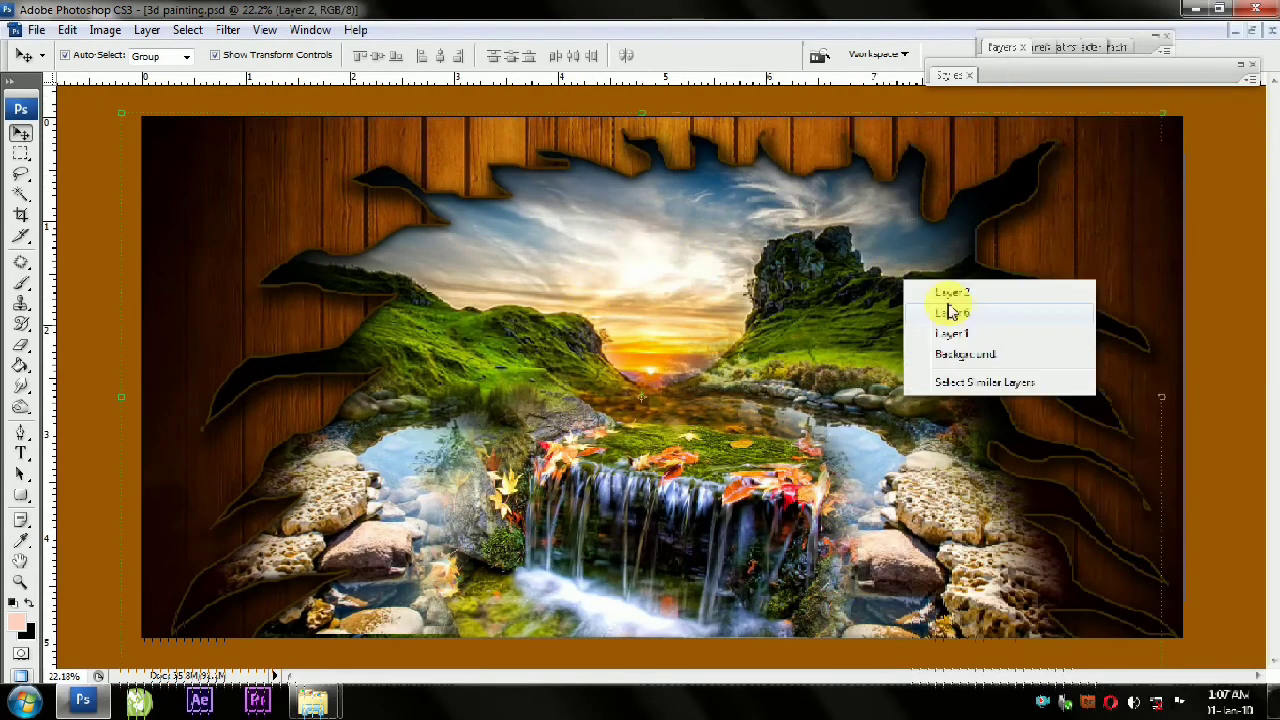
left_click(955, 316)
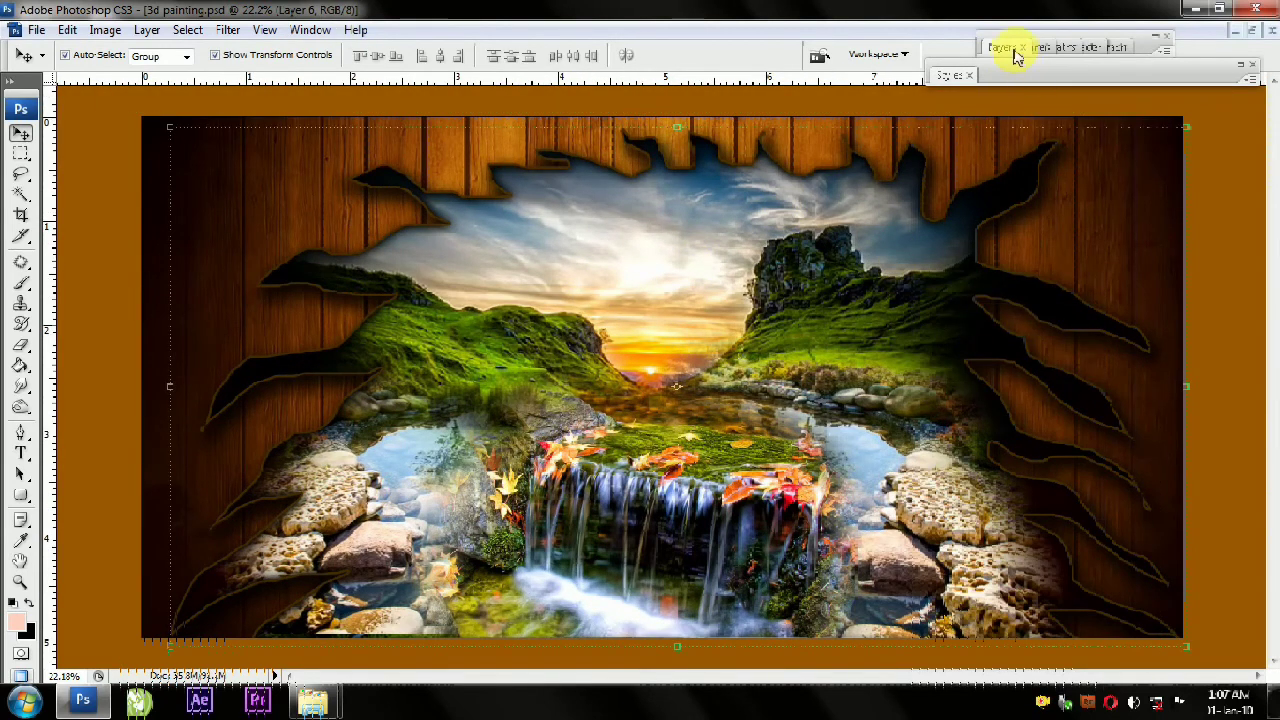
left_click(1008, 50)
Add noise to Layer 6's Inner Glow and enlarge its size to about 125 px
double_click(1096, 214)
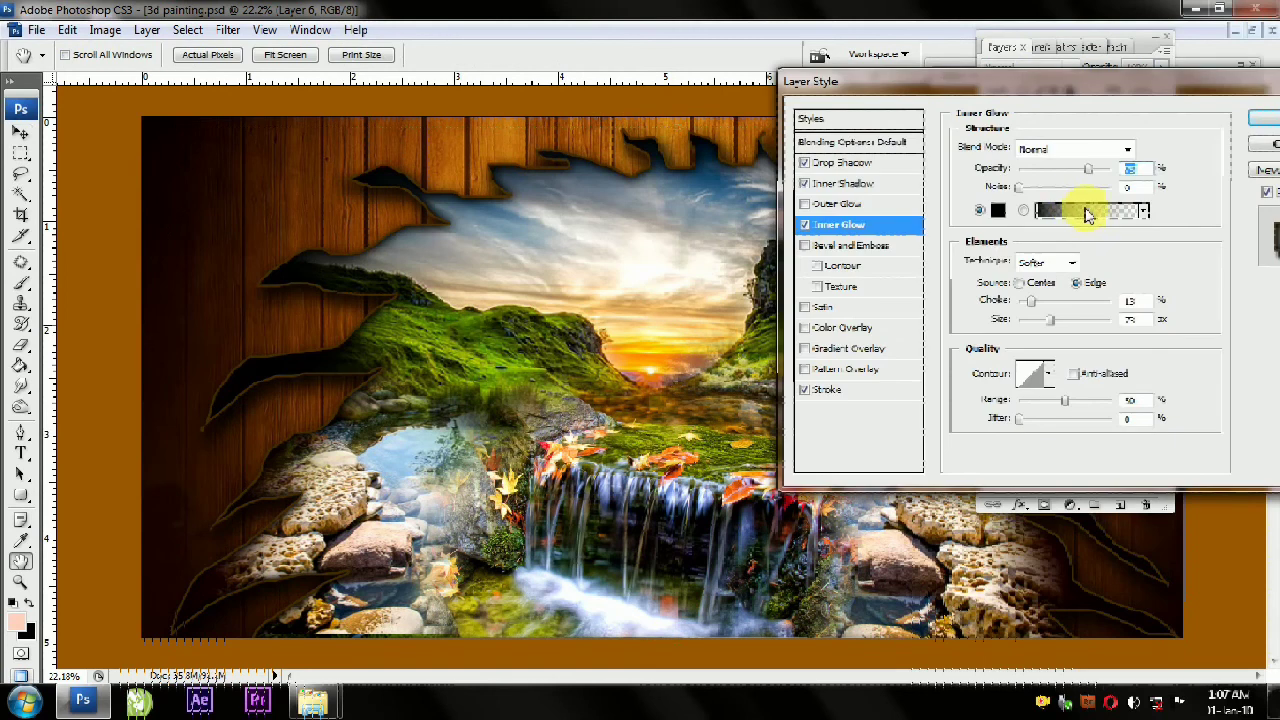
left_click_drag(1020, 188, 1038, 193)
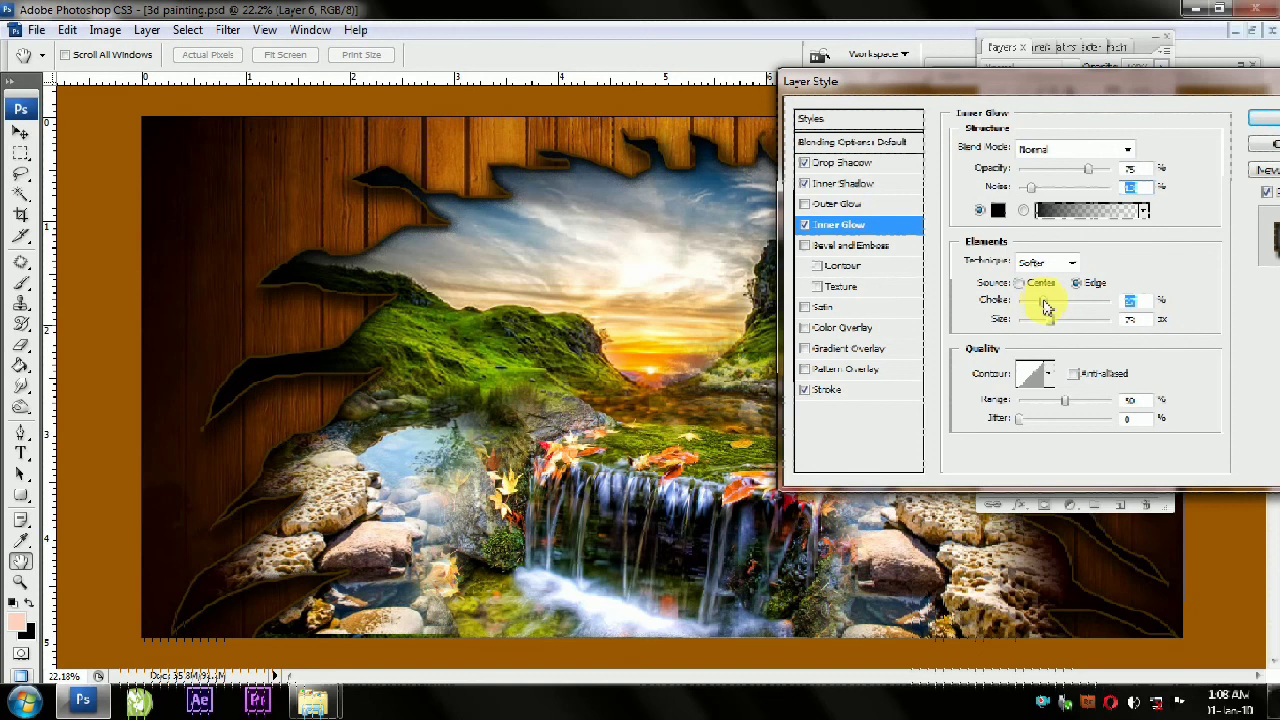
left_click_drag(1051, 323, 1064, 322)
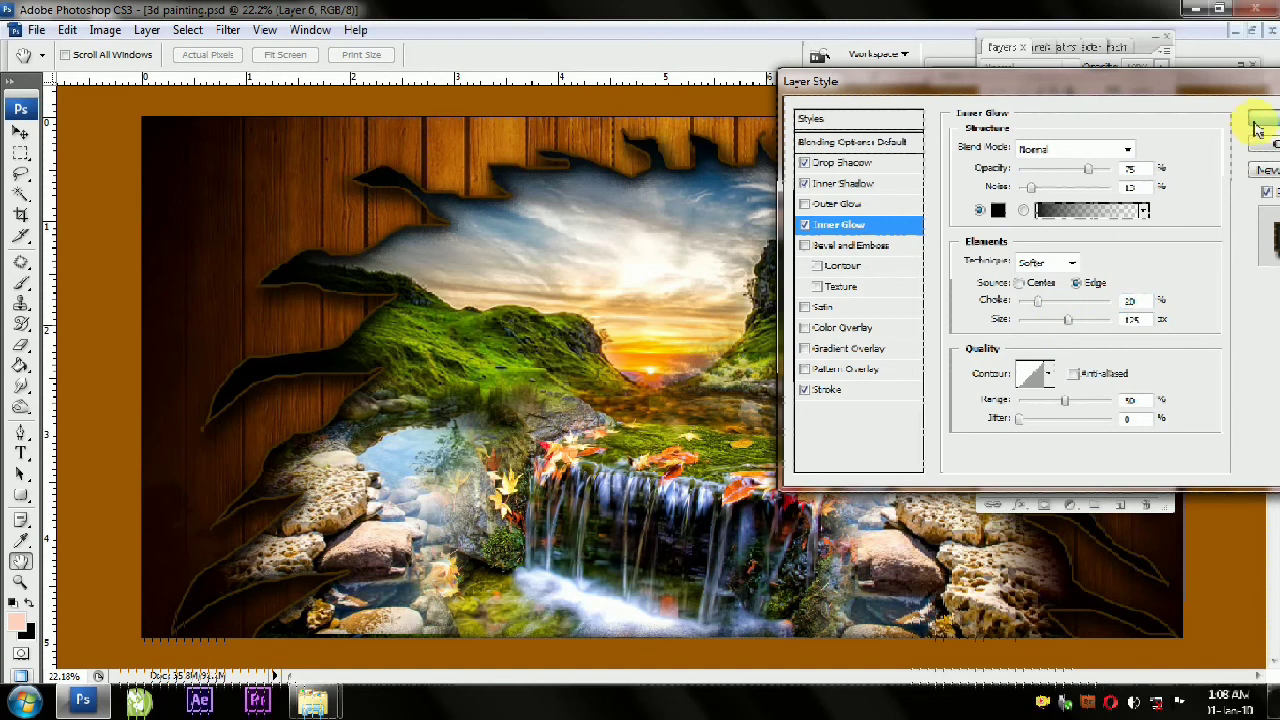
left_click(1257, 128)
left_click(1146, 56)
Try a black backdrop around the canvas, then switch it back to the brown colour
left_click(1123, 171)
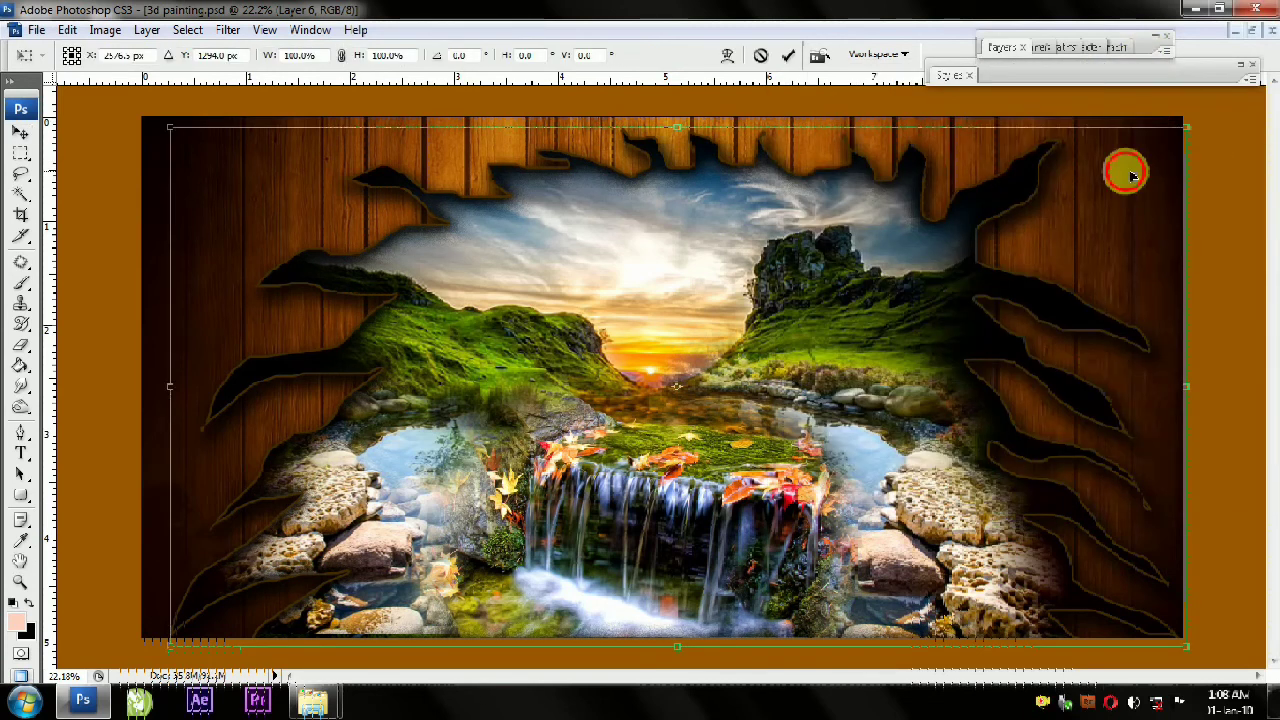
right_click(1214, 146)
left_click(1223, 178)
right_click(1221, 199)
left_click(1219, 259)
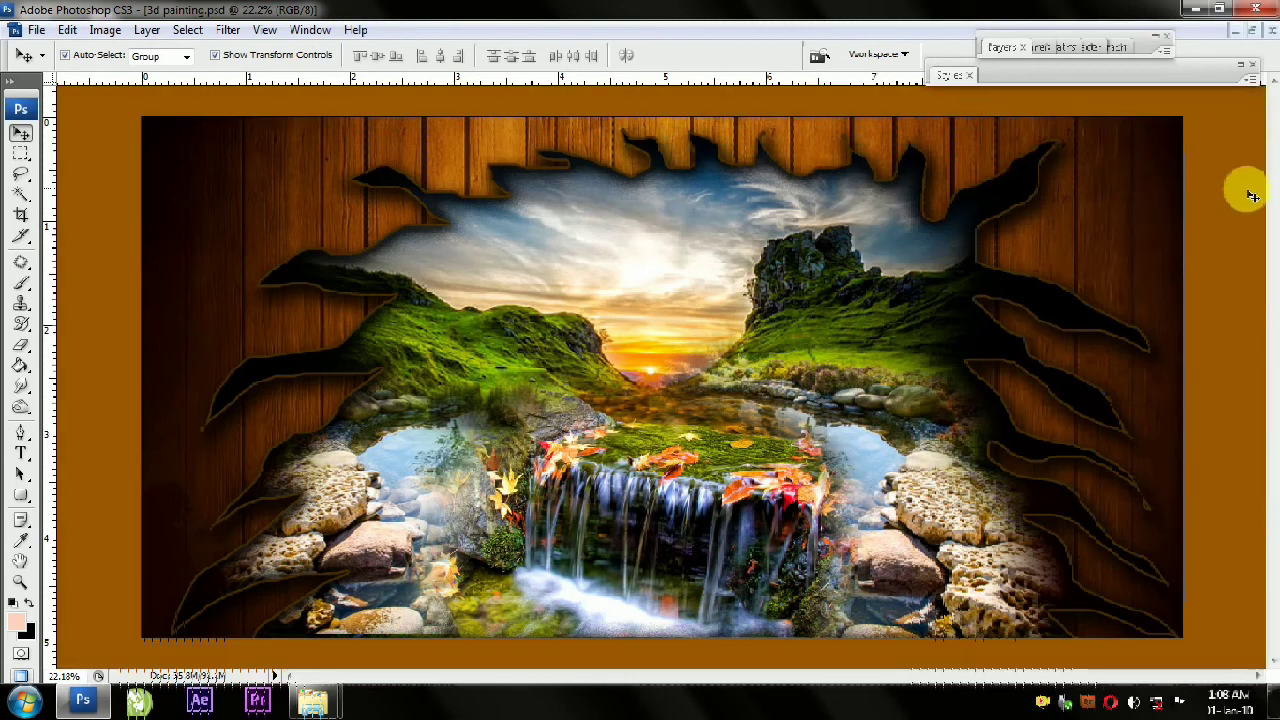
scroll(1214, 209, "down", 1)
scroll(1214, 209, "down", 1)
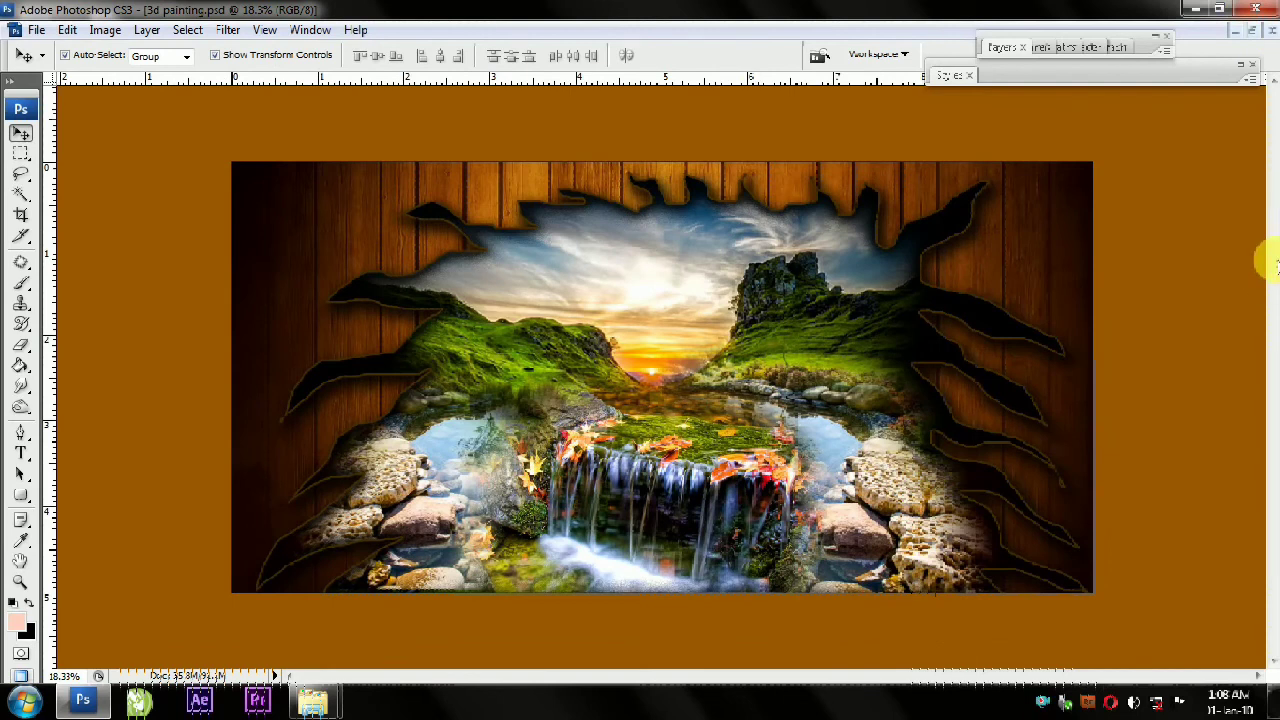
mouse_move(312, 701)
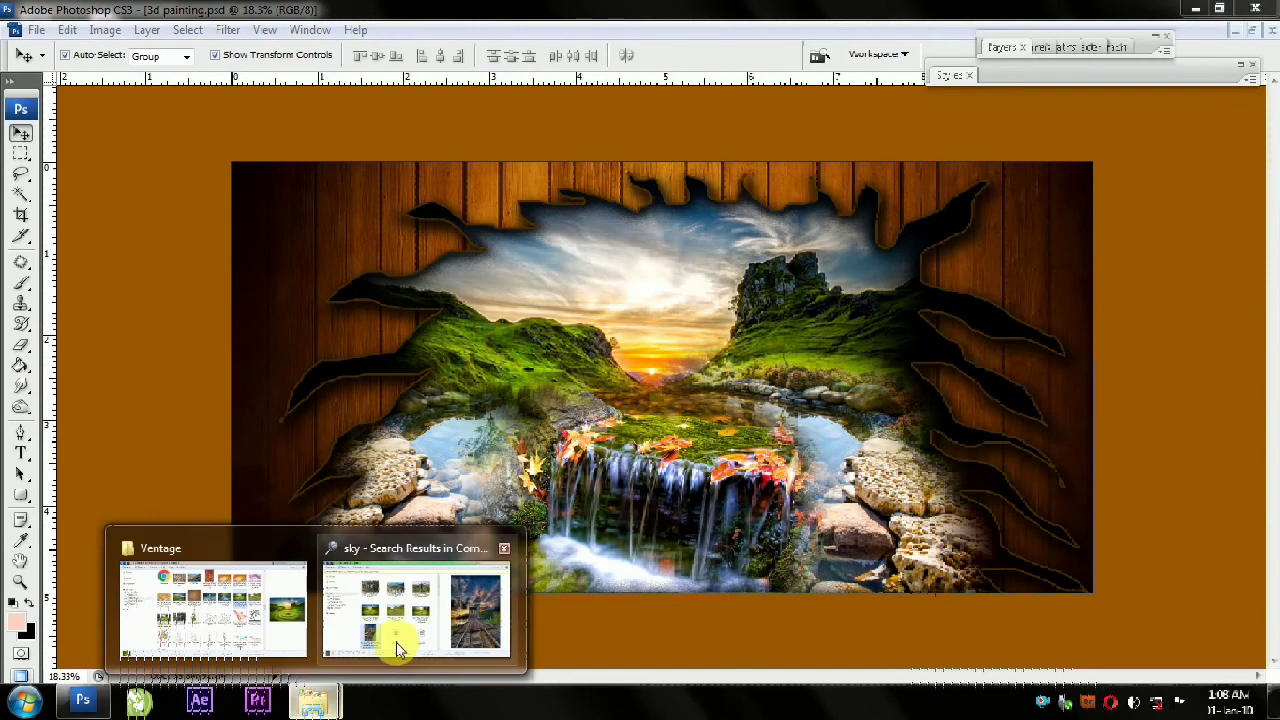
Open the cloudy railway-bridge sky photo as a new document in floating windows
left_click(414, 600)
left_click_drag(318, 432, 205, 410)
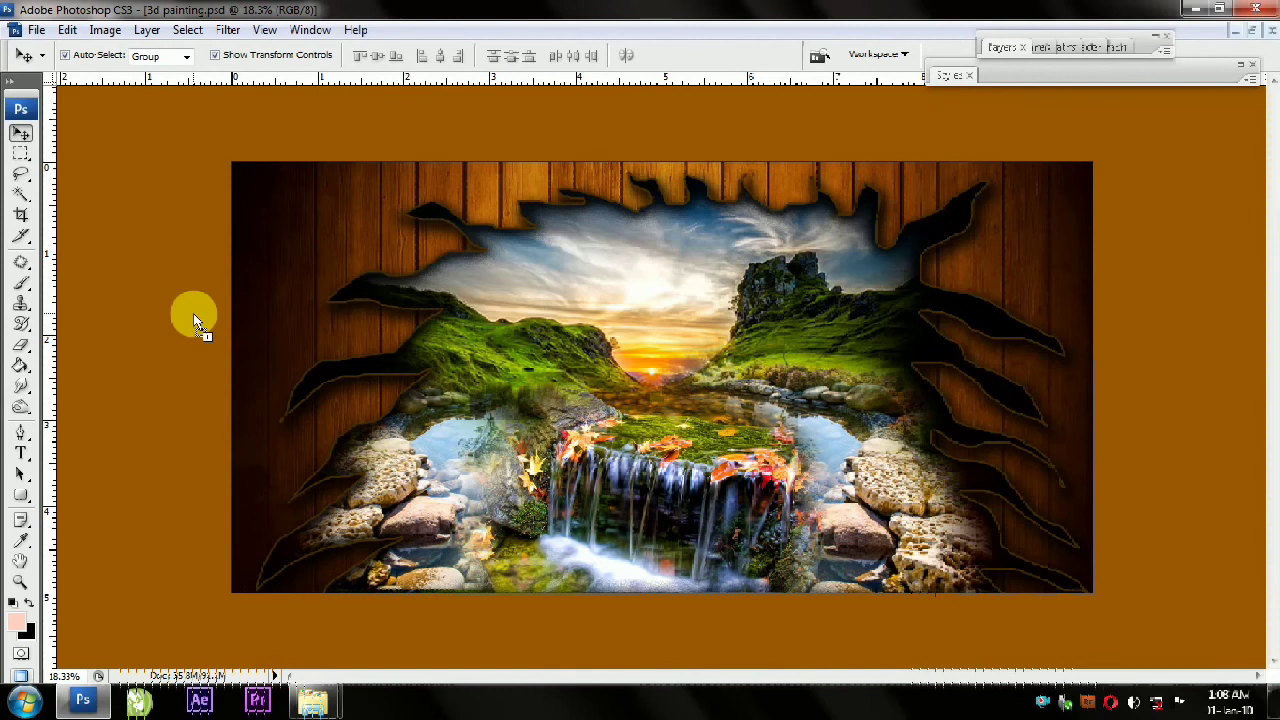
left_click_drag(195, 317, 193, 312)
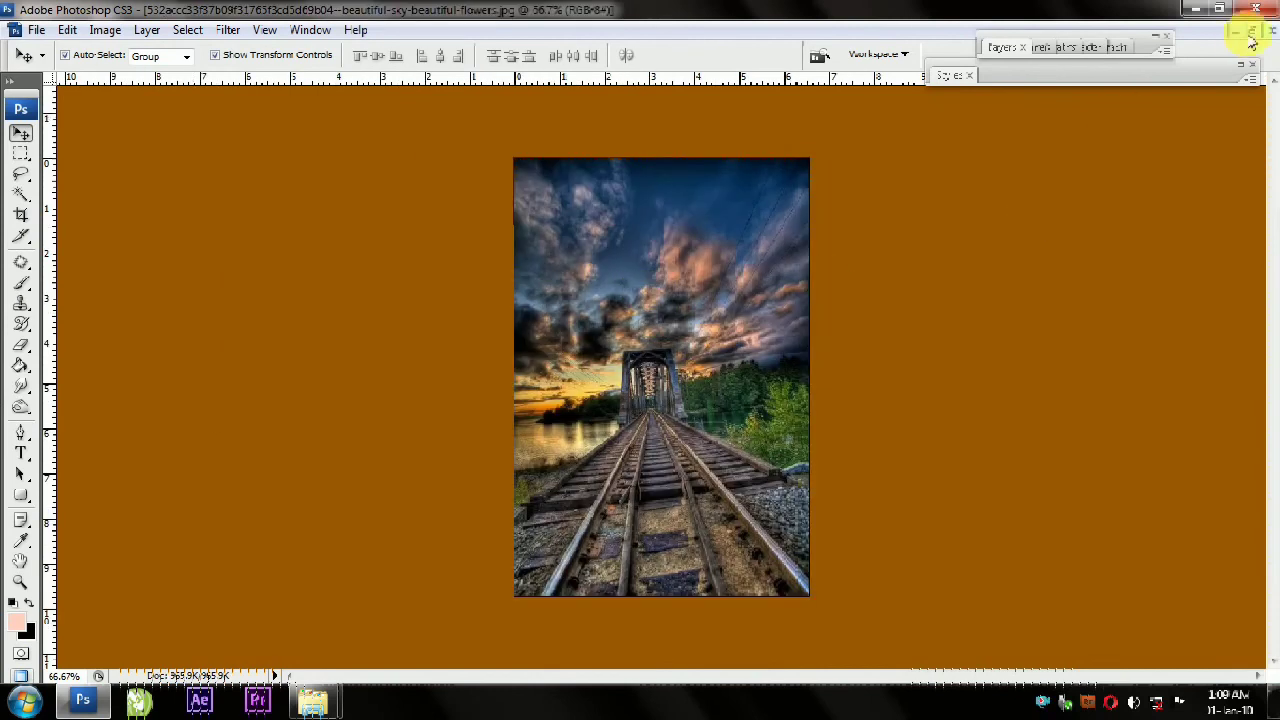
left_click(1250, 33)
scroll(271, 243, "up", 2)
scroll(278, 253, "up", 3)
scroll(278, 253, "down", 2)
scroll(274, 246, "down", 1)
scroll(323, 271, "down", 1)
Lasso a patch of storm cloud, feather it, and move it into 3d painting
left_click(20, 174)
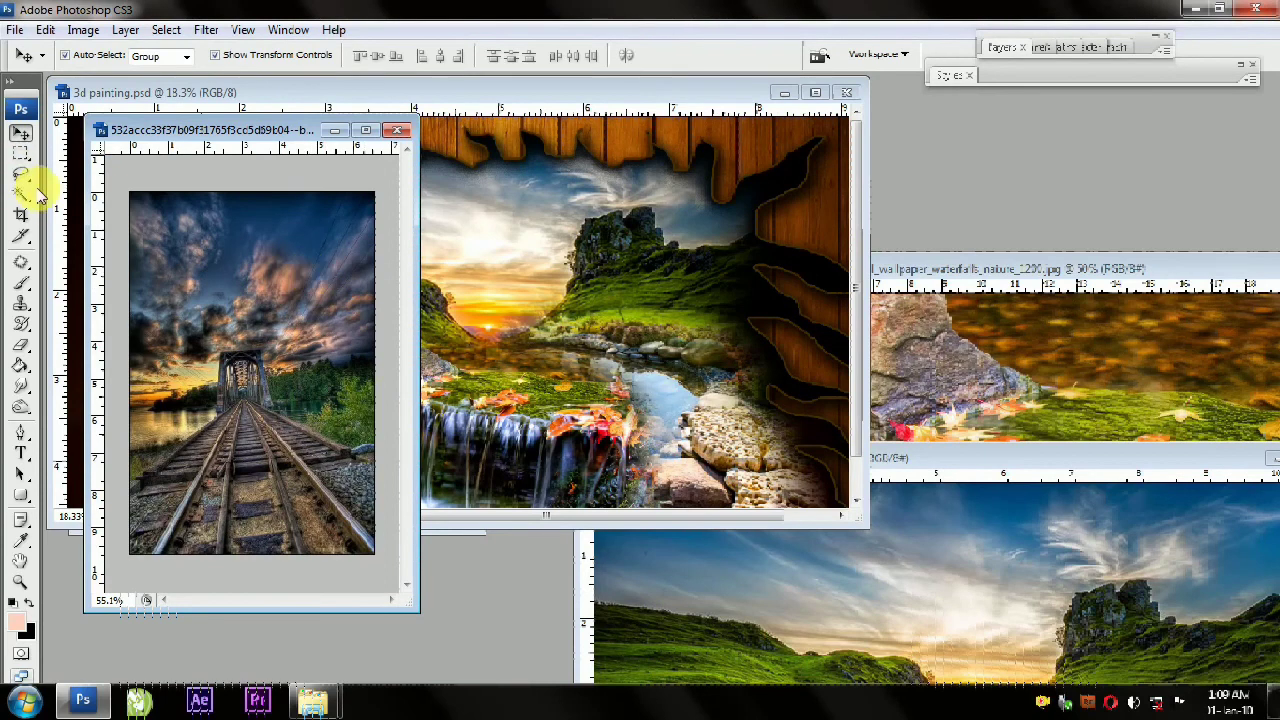
left_click(20, 174)
mouse_move(289, 255)
left_mouse_down()
mouse_move(242, 285)
mouse_move(235, 333)
mouse_move(280, 337)
mouse_move(314, 262)
left_mouse_up()
key("ctrl+alt+d")
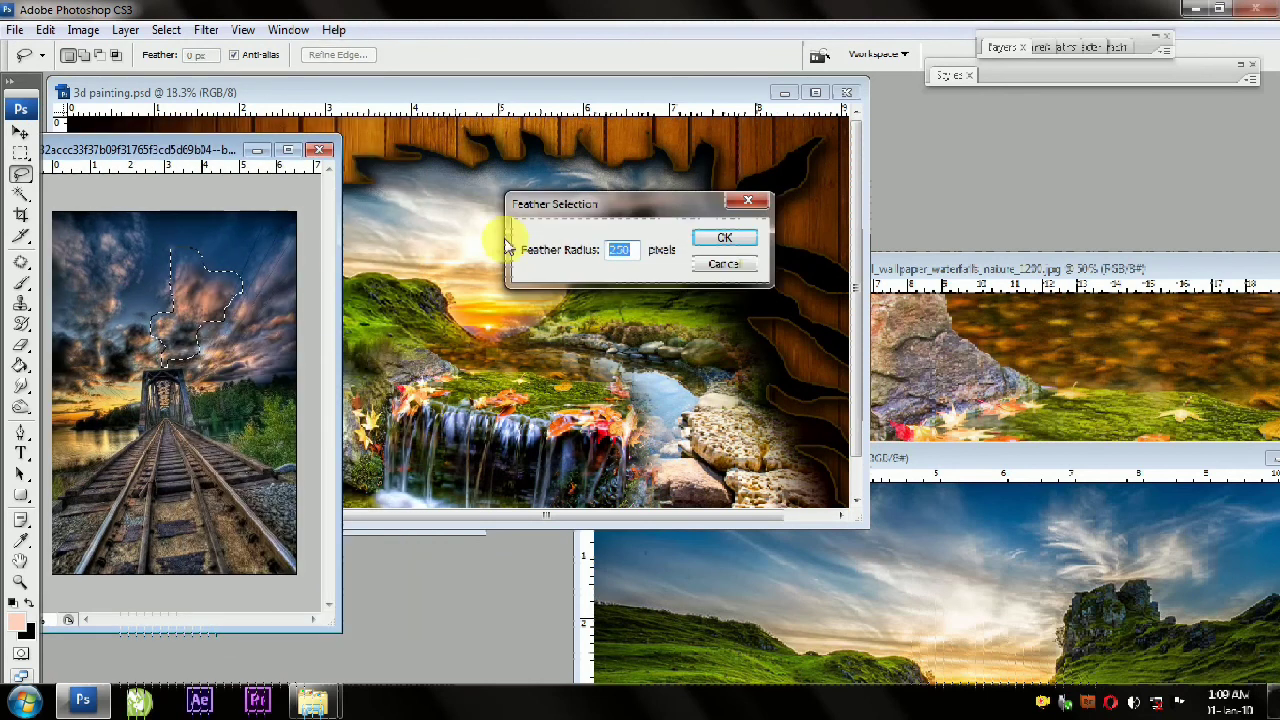
key("Return")
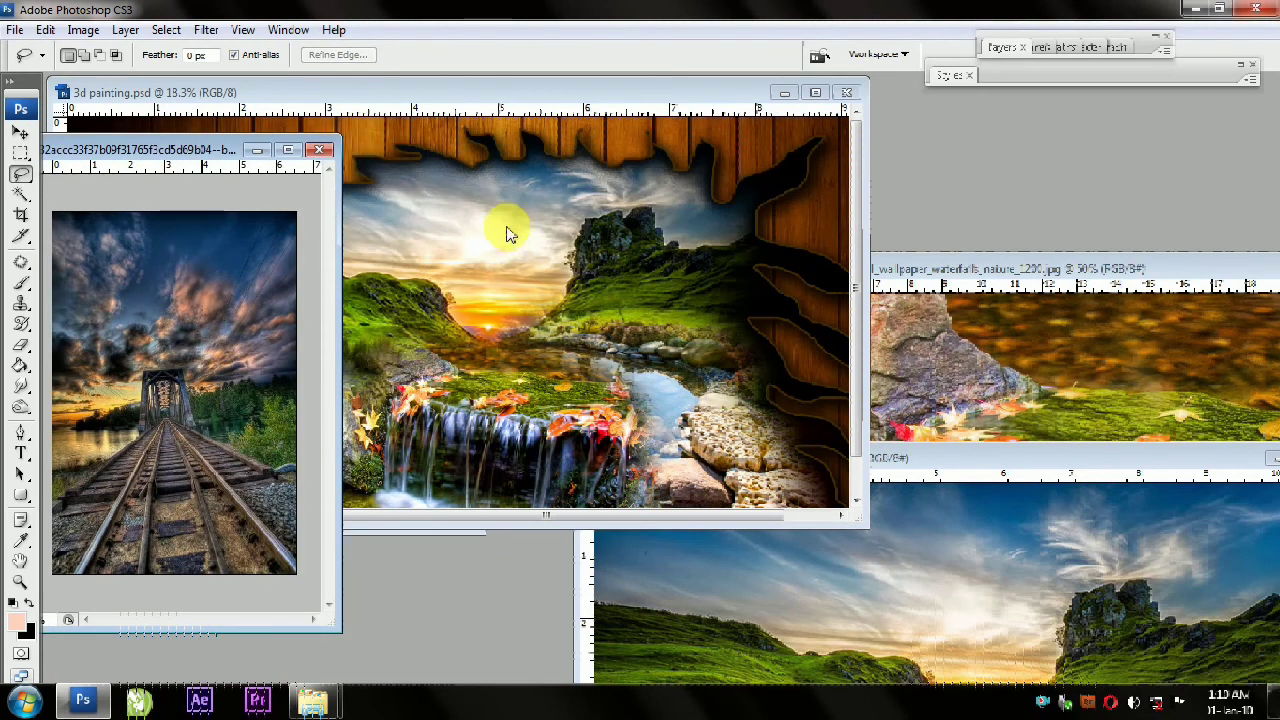
left_click(20, 133)
mouse_move(194, 277)
left_mouse_down()
mouse_move(414, 214)
mouse_move(537, 108)
left_mouse_up()
Enlarge the cloud layer over the hole's centre and erase its upper-right part
key("ctrl+t")
key("Return")
left_click(815, 92)
left_click_drag(676, 273, 698, 293)
left_click(20, 345)
mouse_move(553, 180)
left_mouse_down()
mouse_move(677, 183)
mouse_move(651, 191)
mouse_move(722, 236)
mouse_move(655, 385)
left_mouse_up()
key("bracketright")
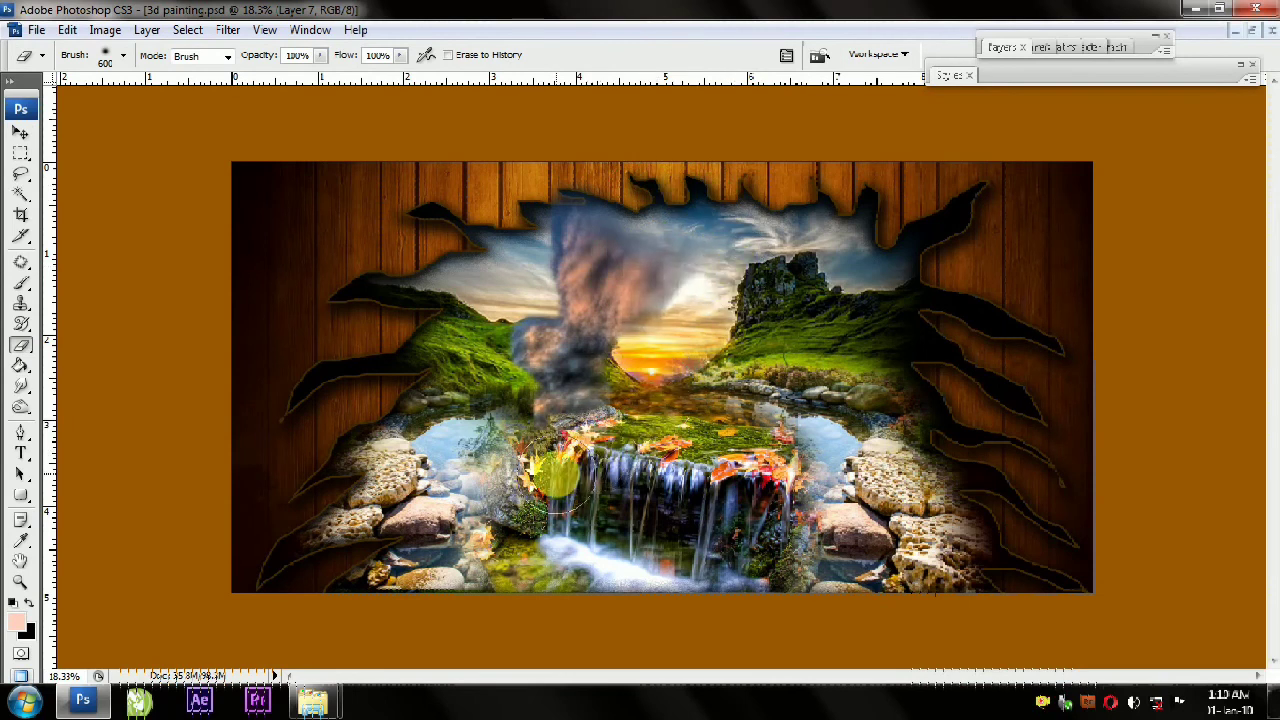
Erase more of the cloud's edge near the sun with a smaller eraser
key("bracketleft")
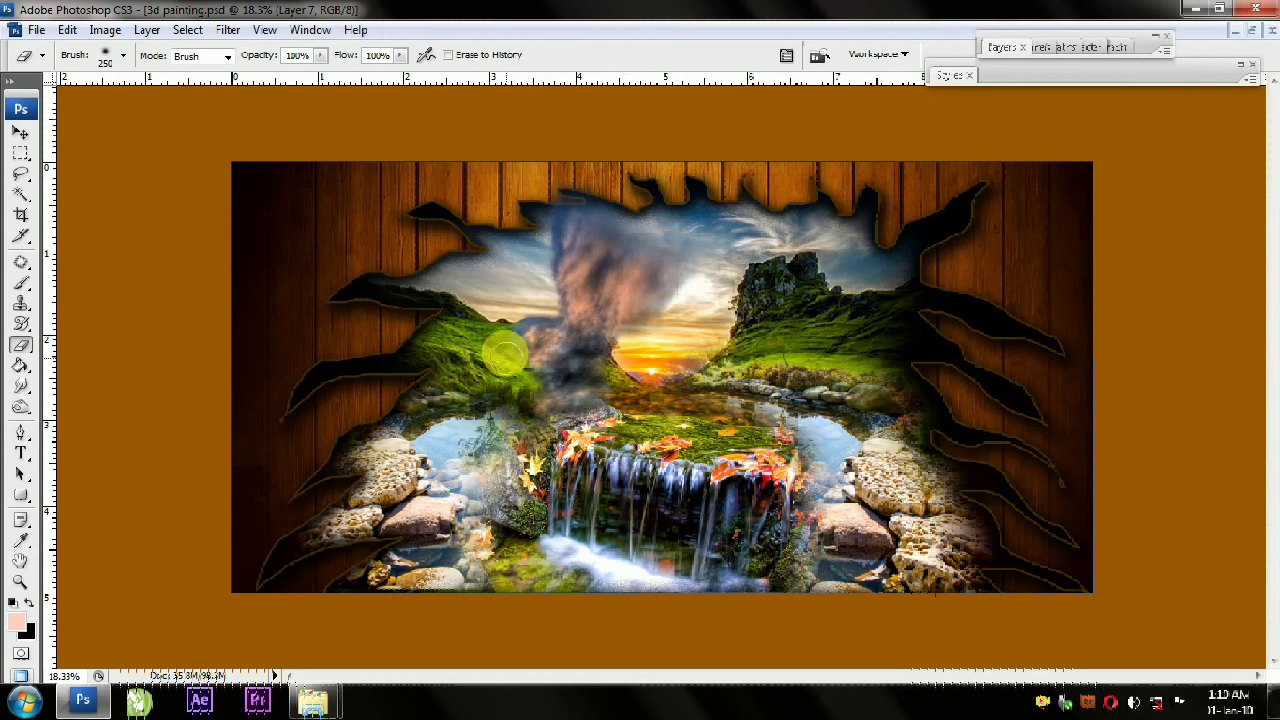
mouse_move(537, 256)
left_mouse_down()
mouse_move(905, 198)
mouse_move(868, 268)
mouse_move(882, 251)
mouse_move(887, 263)
mouse_move(845, 240)
mouse_move(857, 217)
mouse_move(831, 194)
mouse_move(749, 200)
mouse_move(767, 234)
mouse_move(414, 314)
mouse_move(462, 284)
left_mouse_up()
left_click(20, 133)
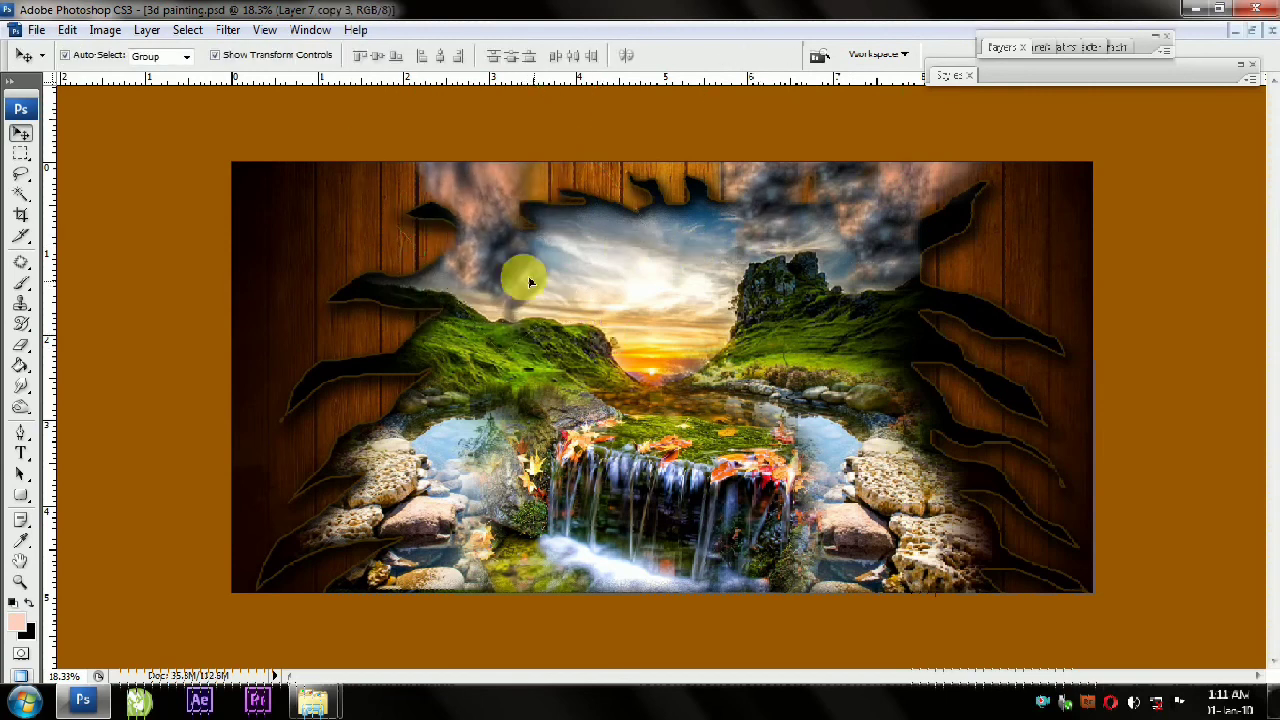
Place a smoke cloud copy in the upper-left sky and add a rotated duplicate
left_click_drag(607, 337, 498, 265)
mouse_move(516, 330)
left_mouse_down()
mouse_move(500, 243)
mouse_move(445, 267)
mouse_move(577, 302)
left_mouse_up()
key("Return")
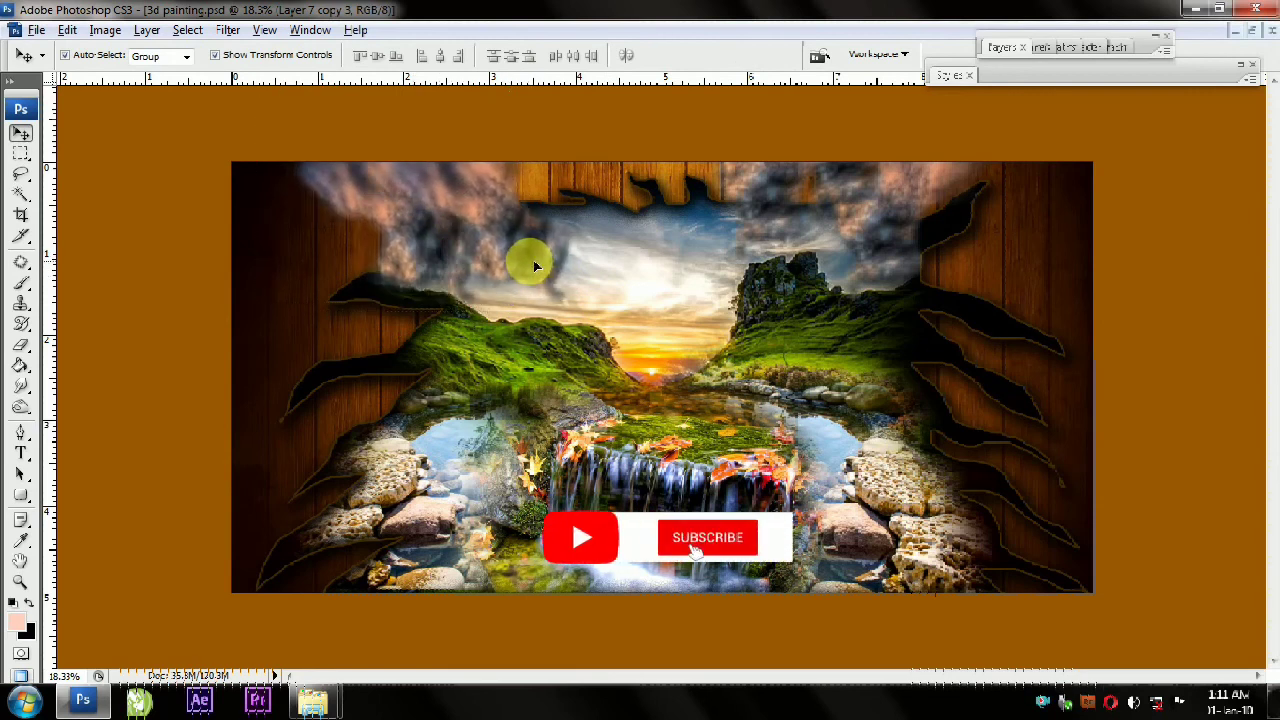
key("ctrl+alt+t")
left_click_drag(551, 340, 508, 323)
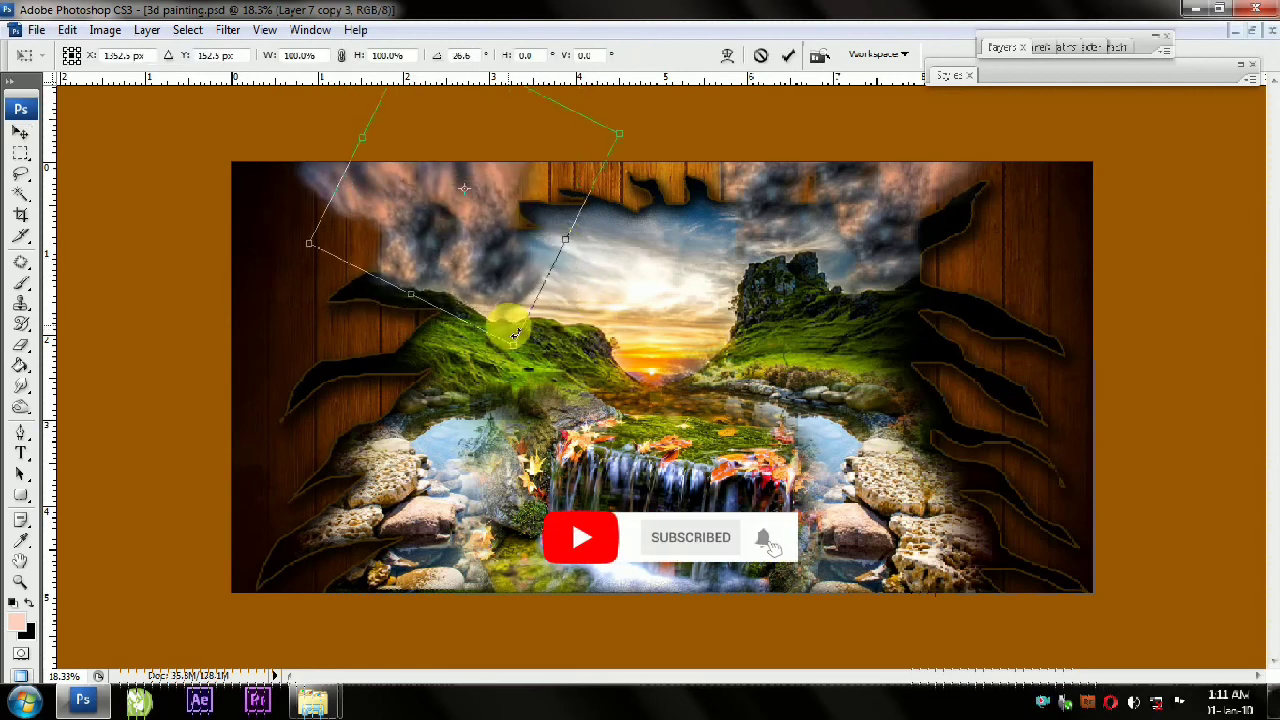
key("Return")
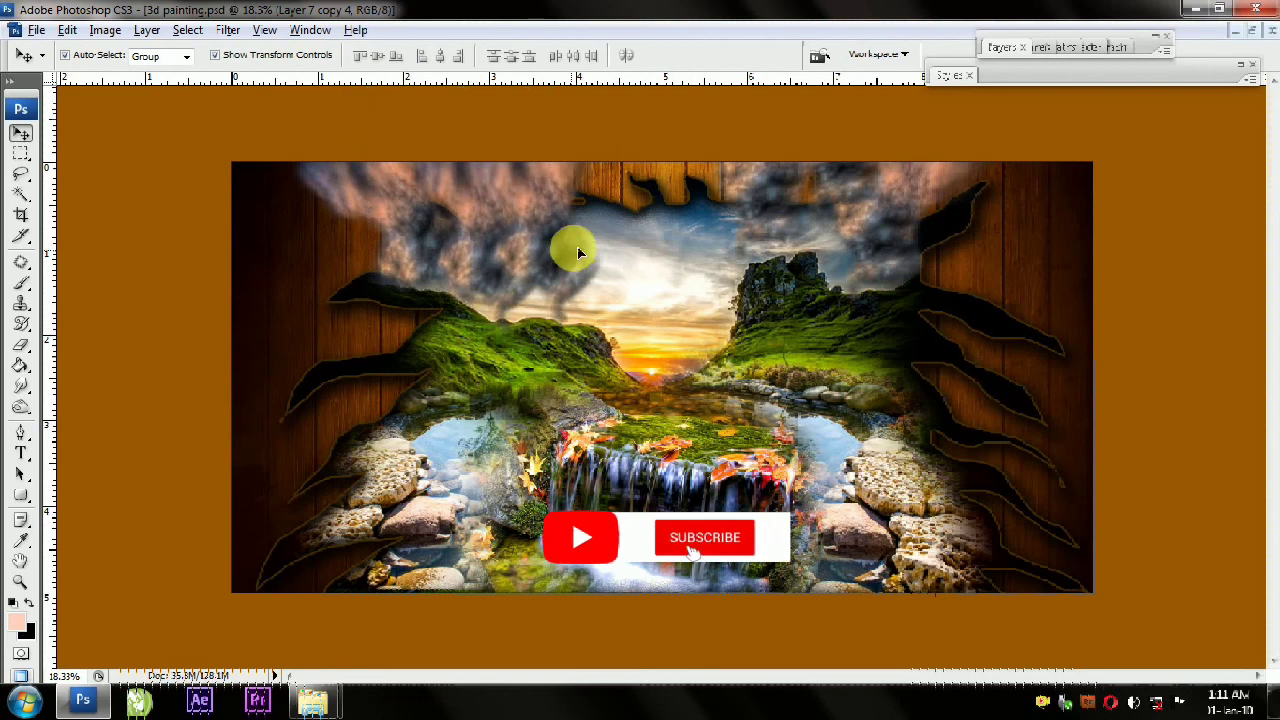
Add more smoke copies rotated about 20 degrees and turn the workspace background black
key("ctrl+alt+t")
mouse_move(651, 349)
left_mouse_down()
mouse_move(563, 345)
mouse_move(563, 200)
left_mouse_up()
key("Return")
key("ctrl+alt+t")
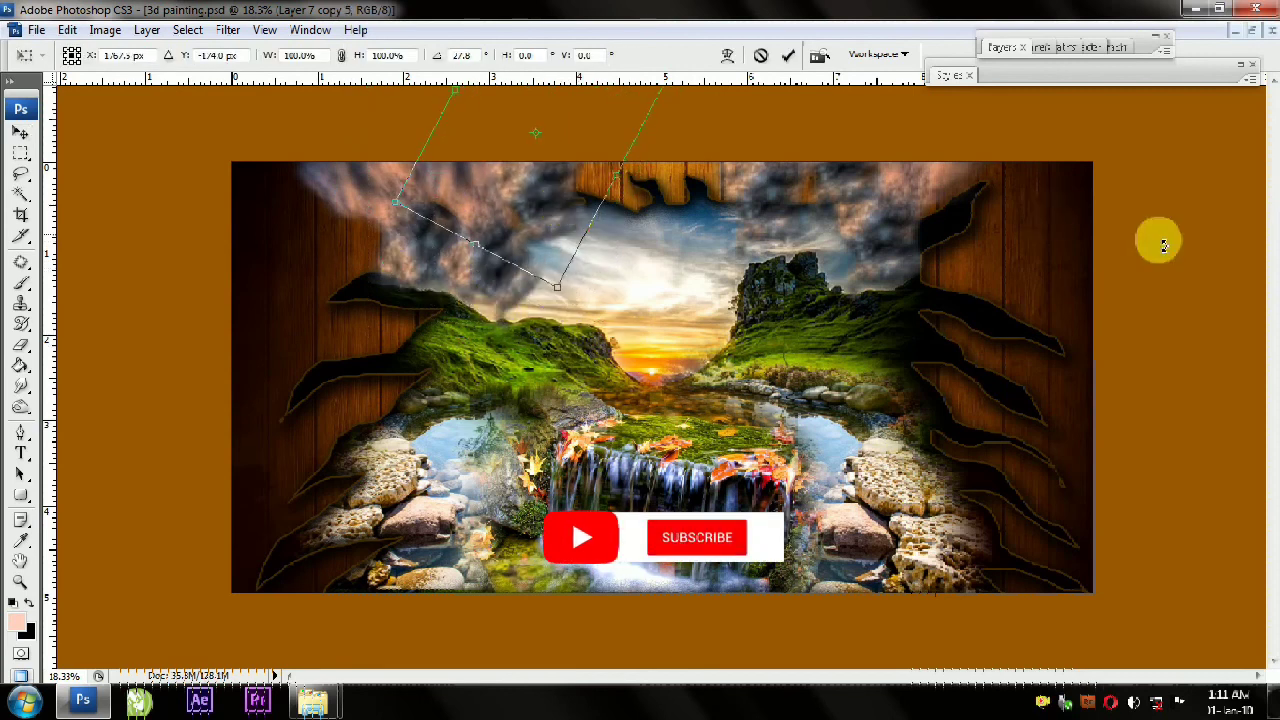
key("Return")
left_click(1090, 306)
right_click(1090, 260)
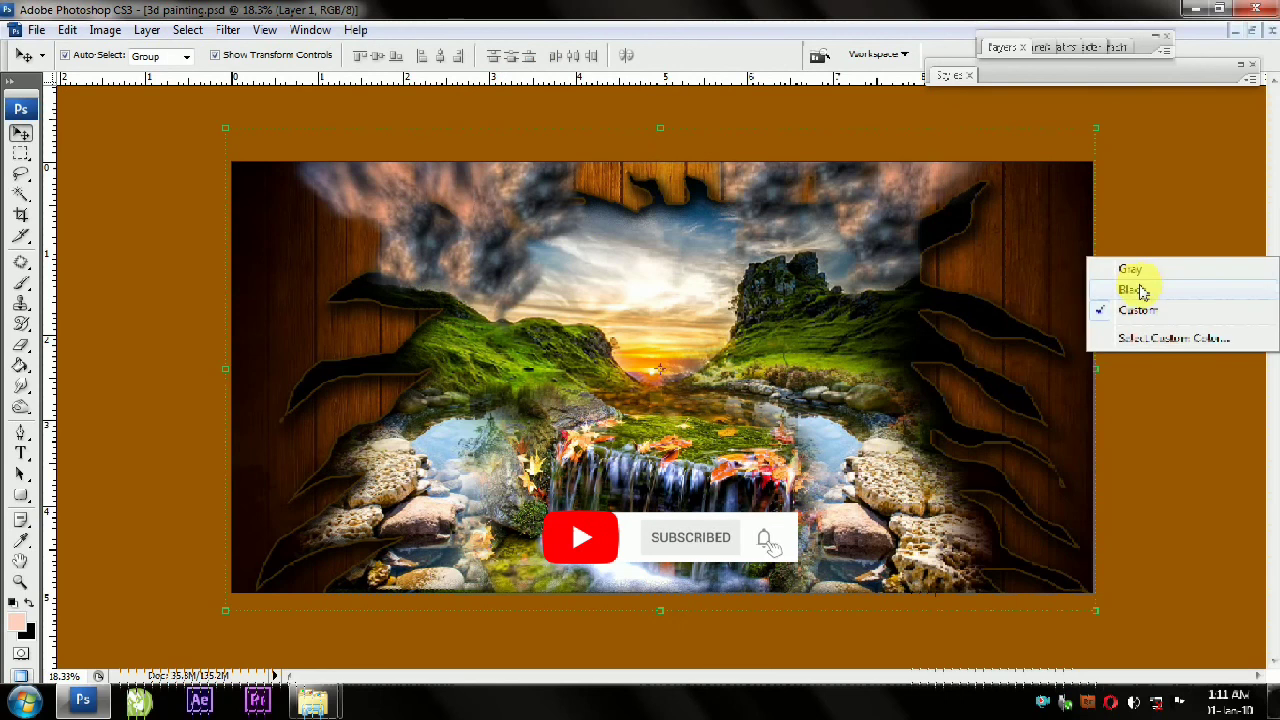
left_click(1133, 290)
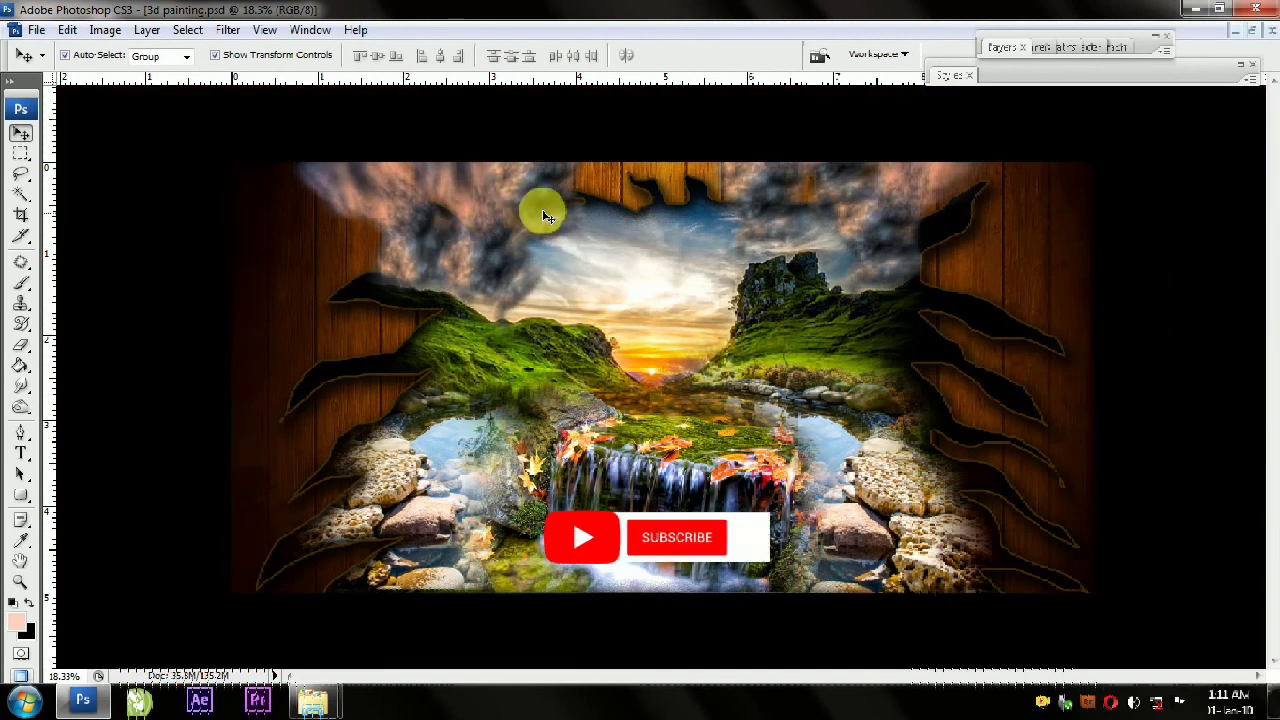
Duplicate the top-centre smoke clouds, shift them up over the planks, and restore the brown backdrop
left_click(644, 206)
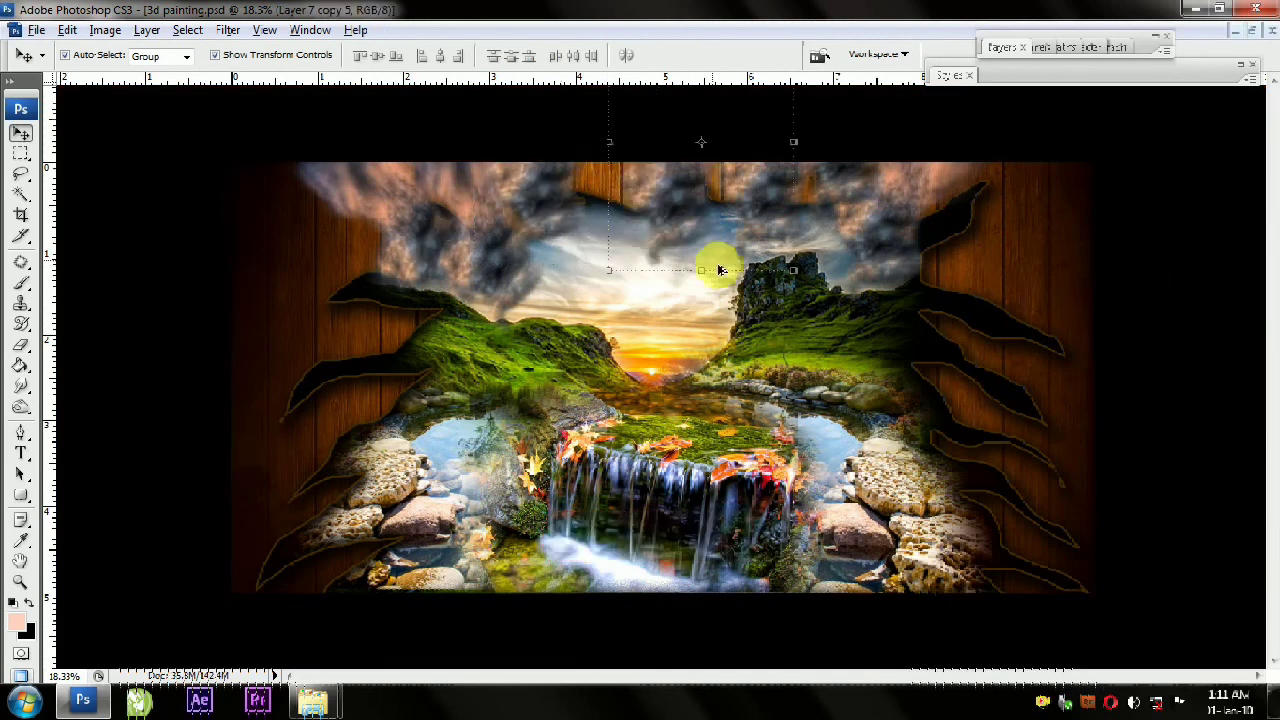
key("ctrl+j")
key("ctrl+t")
key("Return")
left_click_drag(685, 218, 685, 213)
right_click(1172, 264)
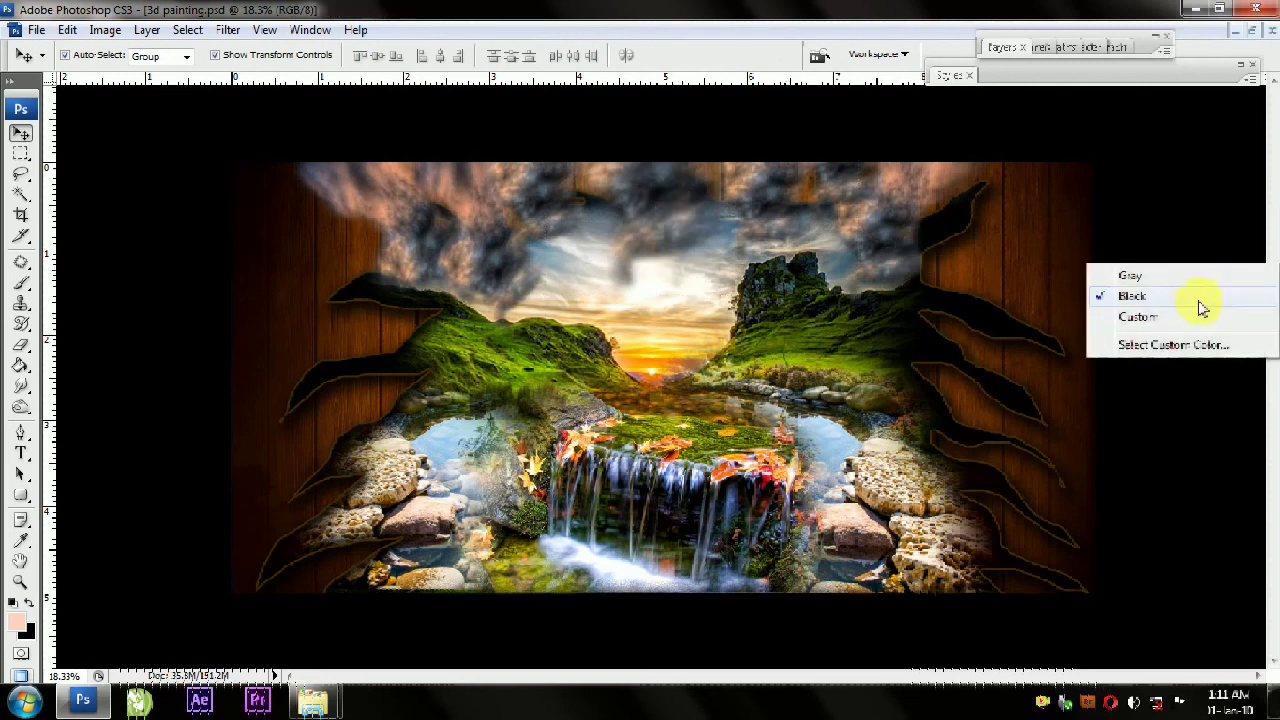
left_click(1197, 314)
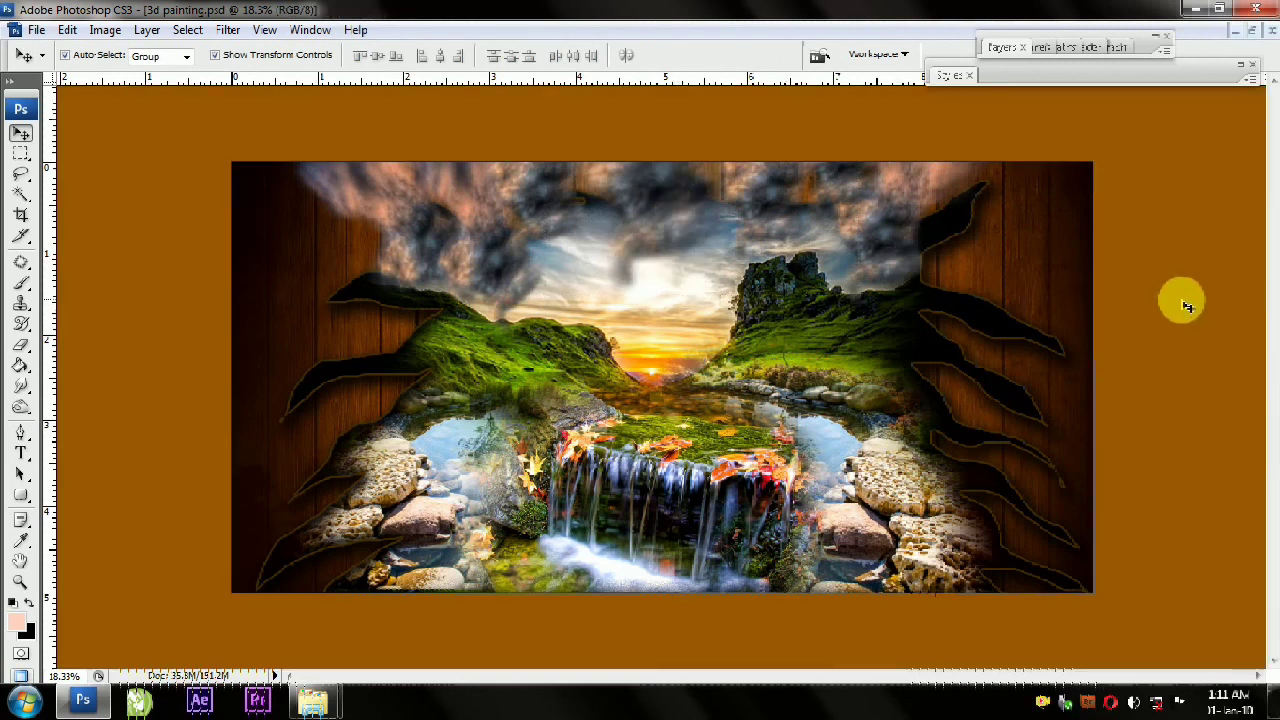
Rotate the top-left clouds about -13.7 degrees
left_click(329, 177)
key("ctrl+t")
left_click_drag(519, 336, 561, 320)
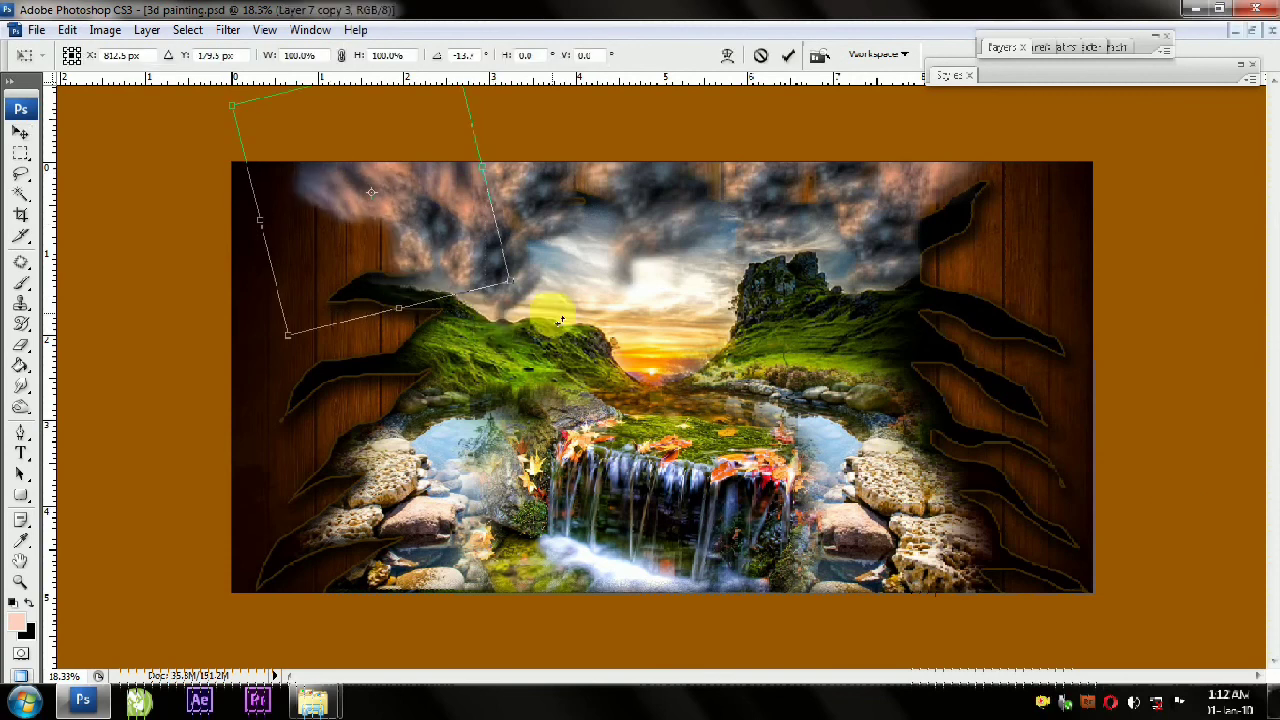
mouse_move(245, 112)
left_mouse_down()
mouse_move(171, 51)
mouse_move(237, 117)
left_mouse_up()
key("Return")
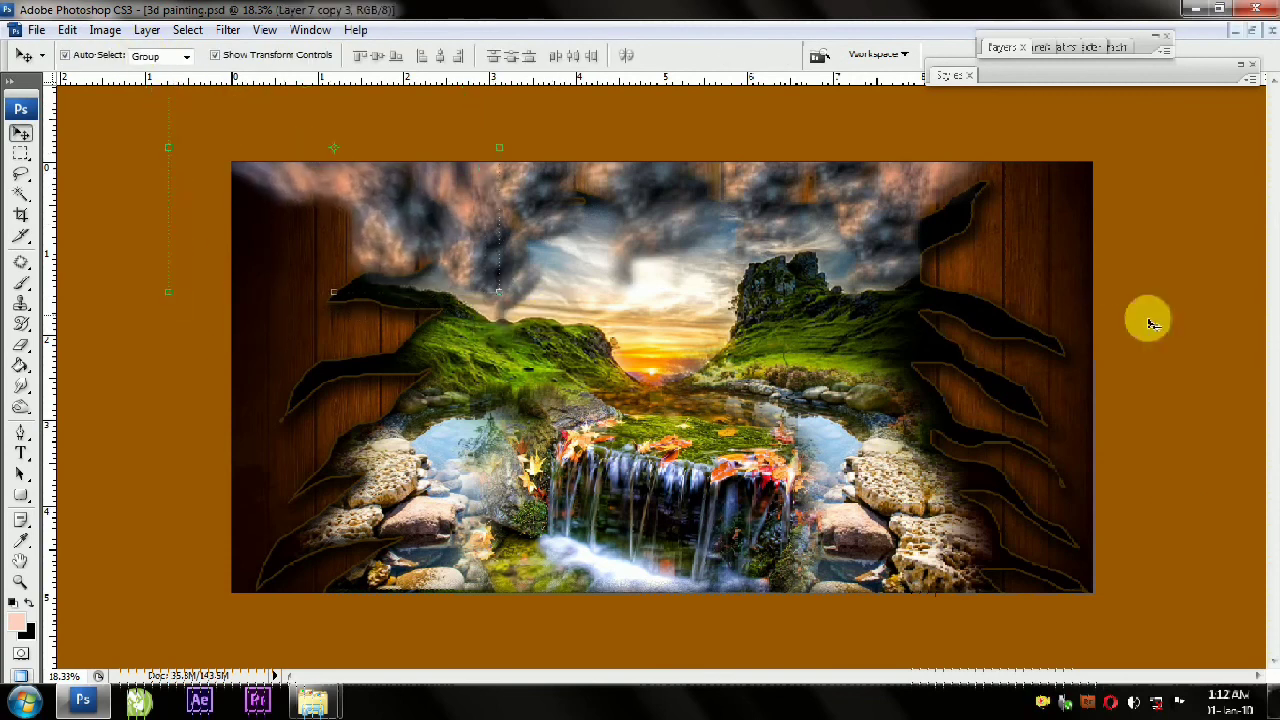
Duplicate the top-right clouds, scale the copy to 116.5%, and move it over the corner
left_click_drag(905, 214, 929, 223)
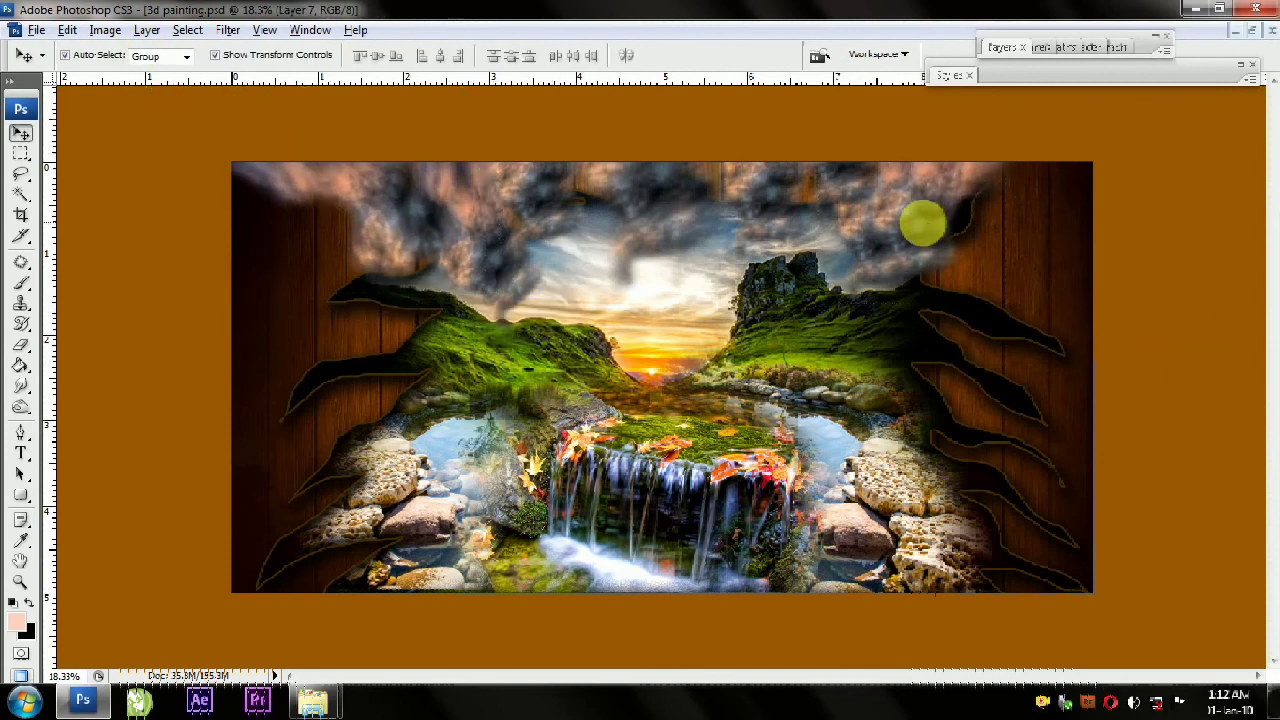
key("ctrl+j")
key("ctrl+t")
left_click_drag(1020, 409, 957, 397)
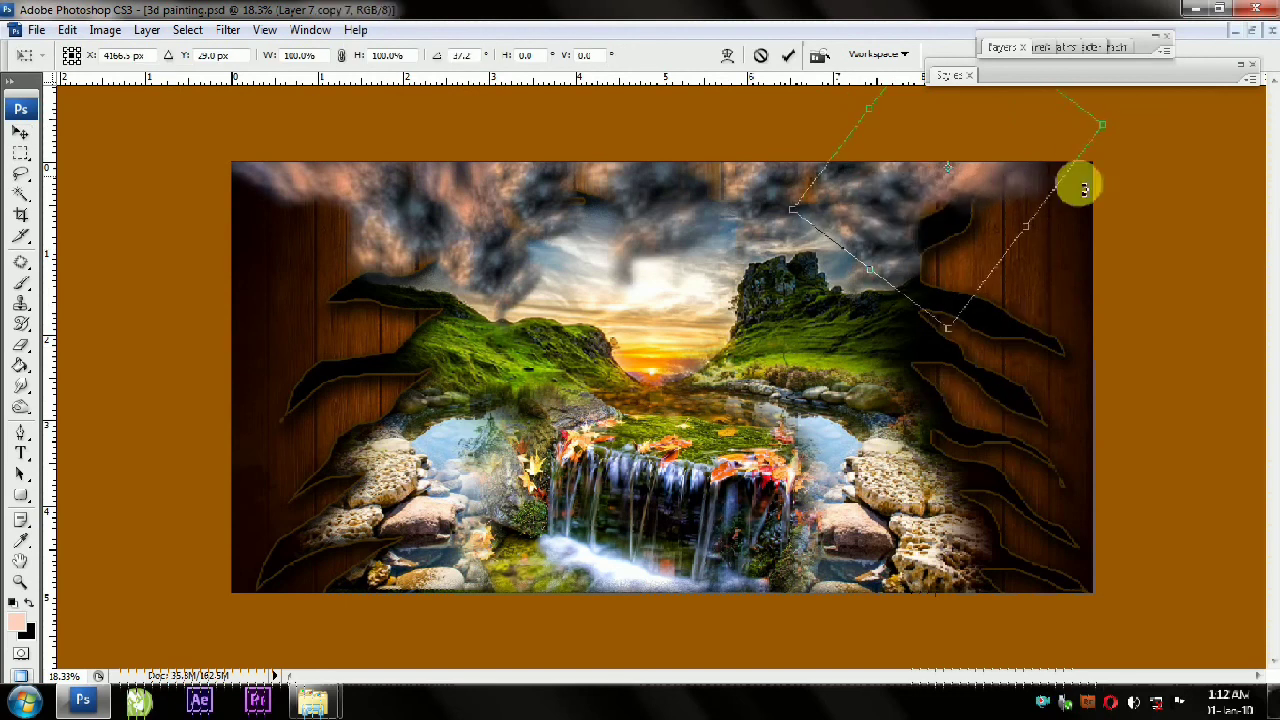
key("Escape")
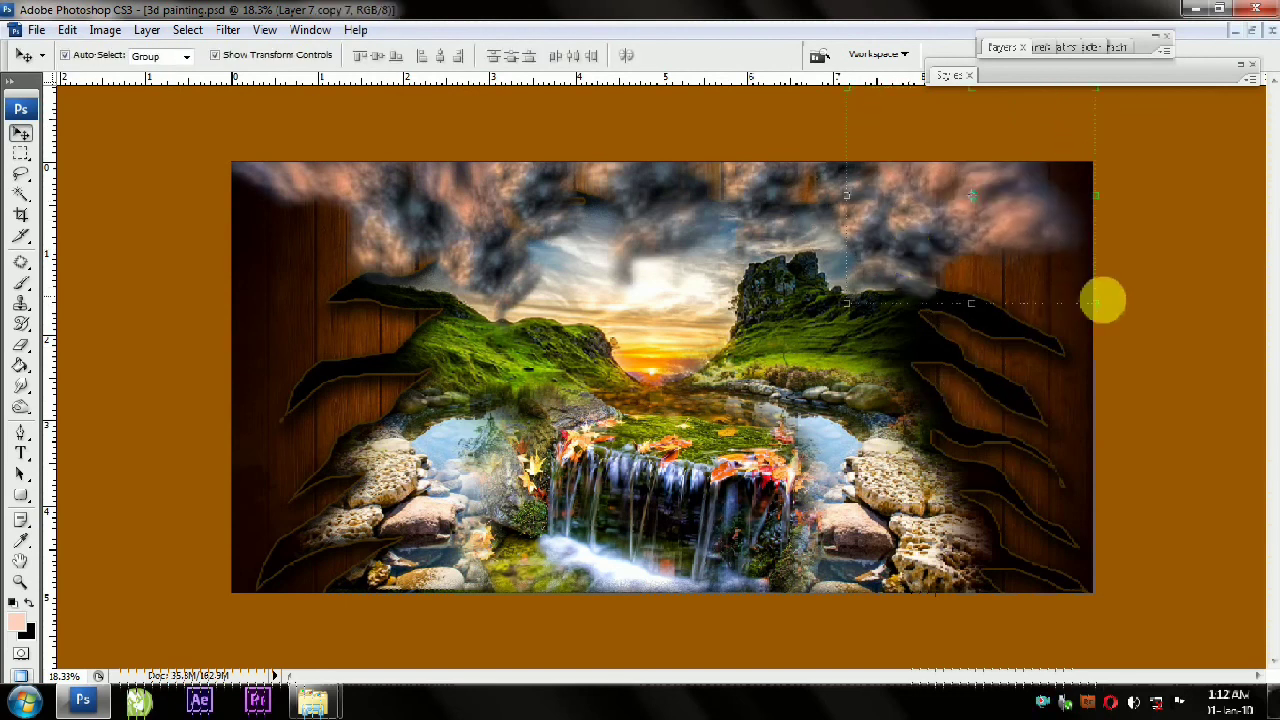
key("ctrl+t")
left_click_drag(1106, 312, 1180, 347)
key("Return")
mouse_move(1014, 266)
left_mouse_down()
mouse_move(1025, 207)
mouse_move(1010, 200)
left_mouse_up()
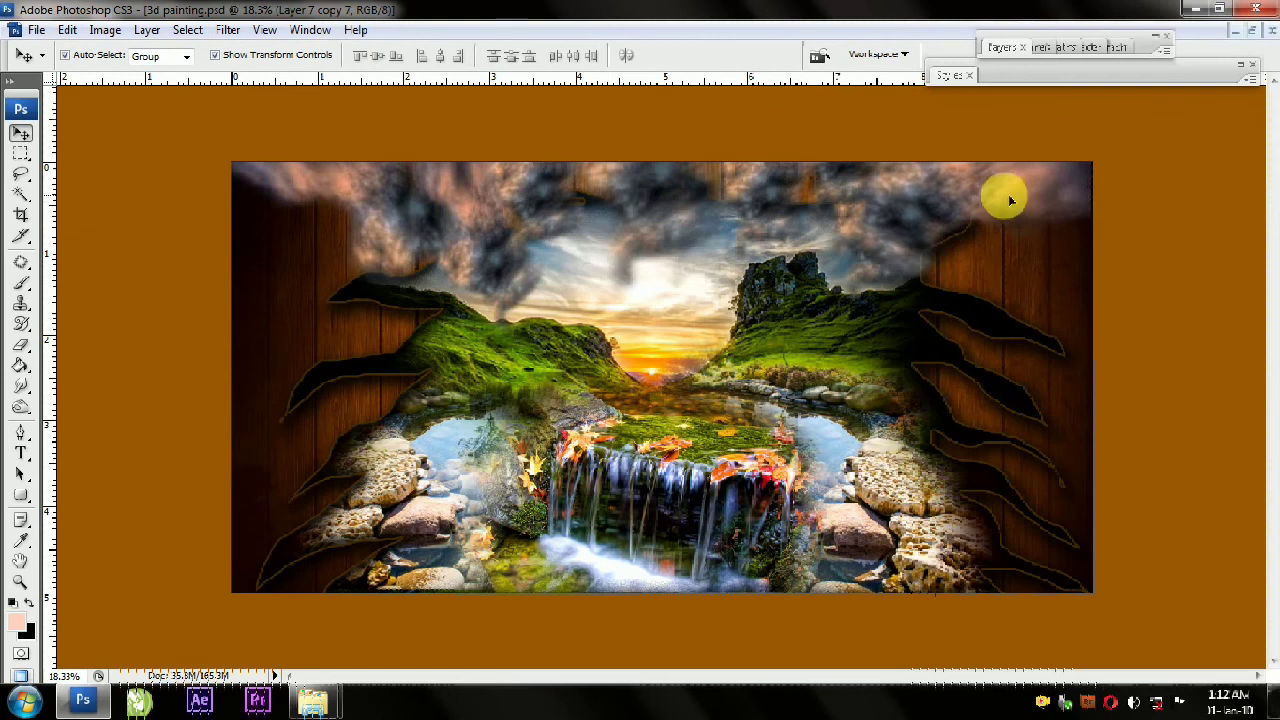
Select the Layer 7 copy 3 and copy 6 clouds and check their transform bounds
left_click(20, 344)
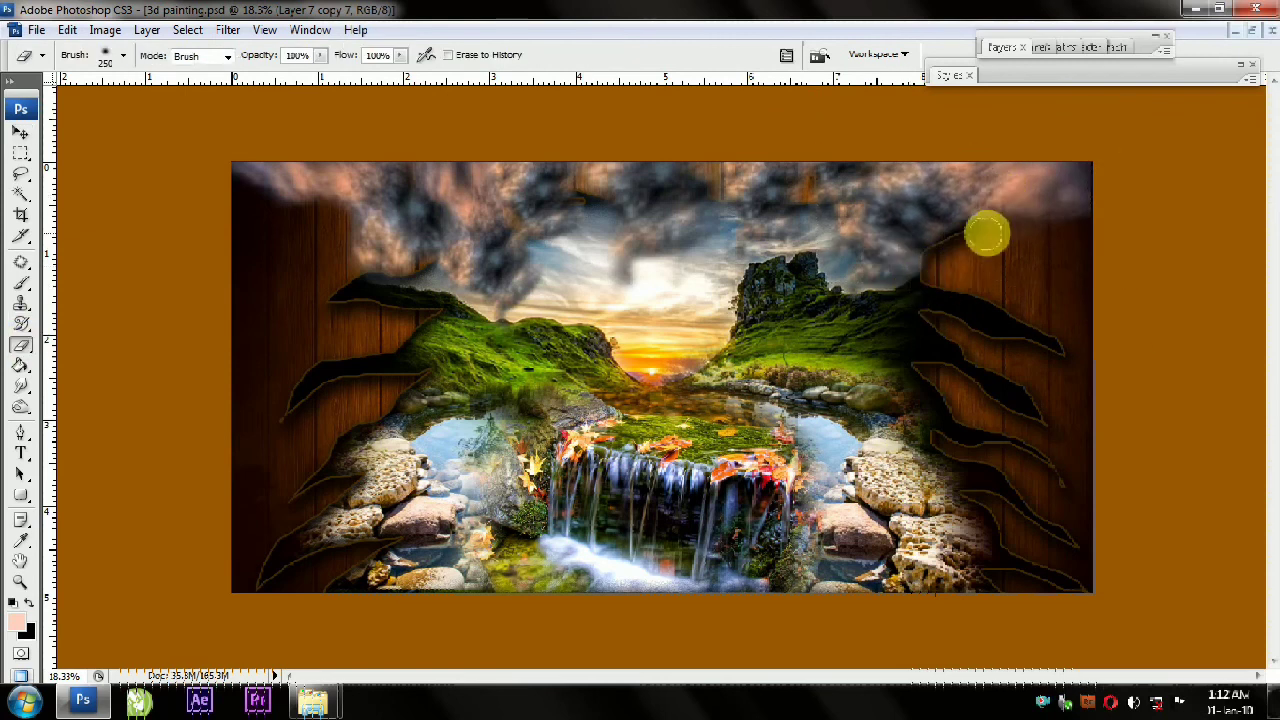
right_click(358, 188, "ctrl")
left_click(380, 201)
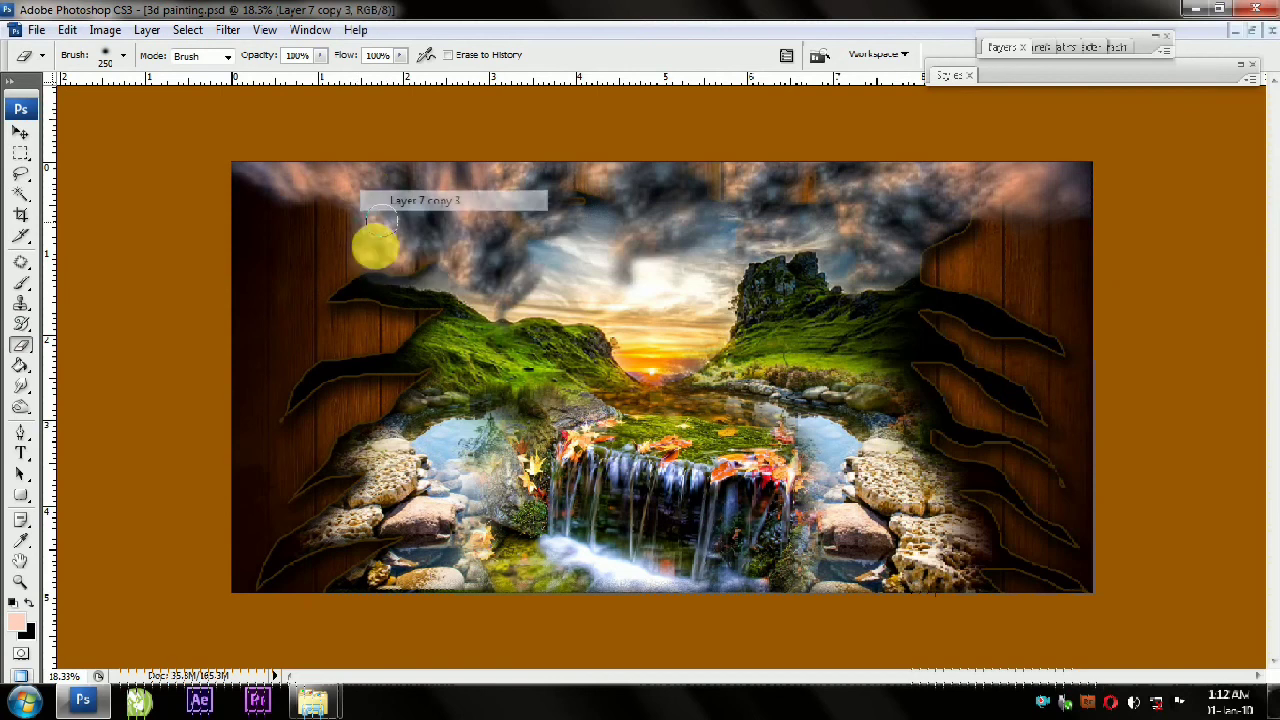
left_click(21, 133)
key("ctrl+t")
key("Return")
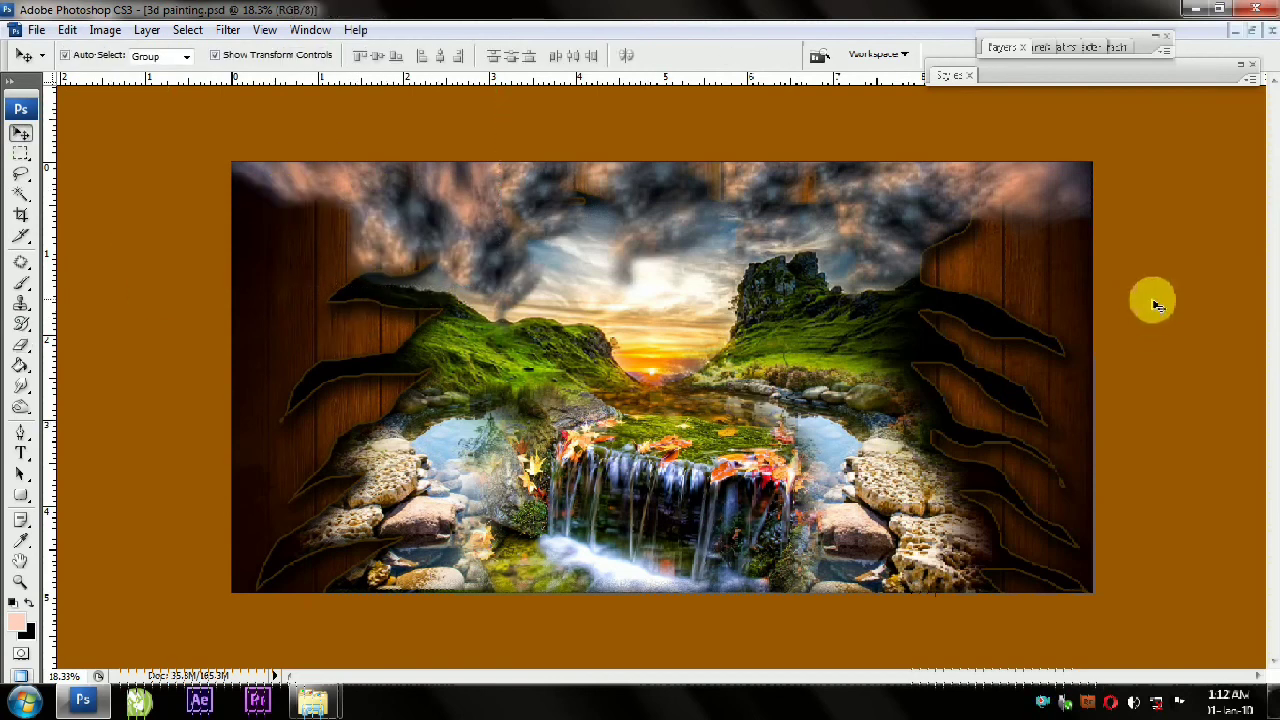
left_click(690, 250)
key("ctrl+t")
key("Return")
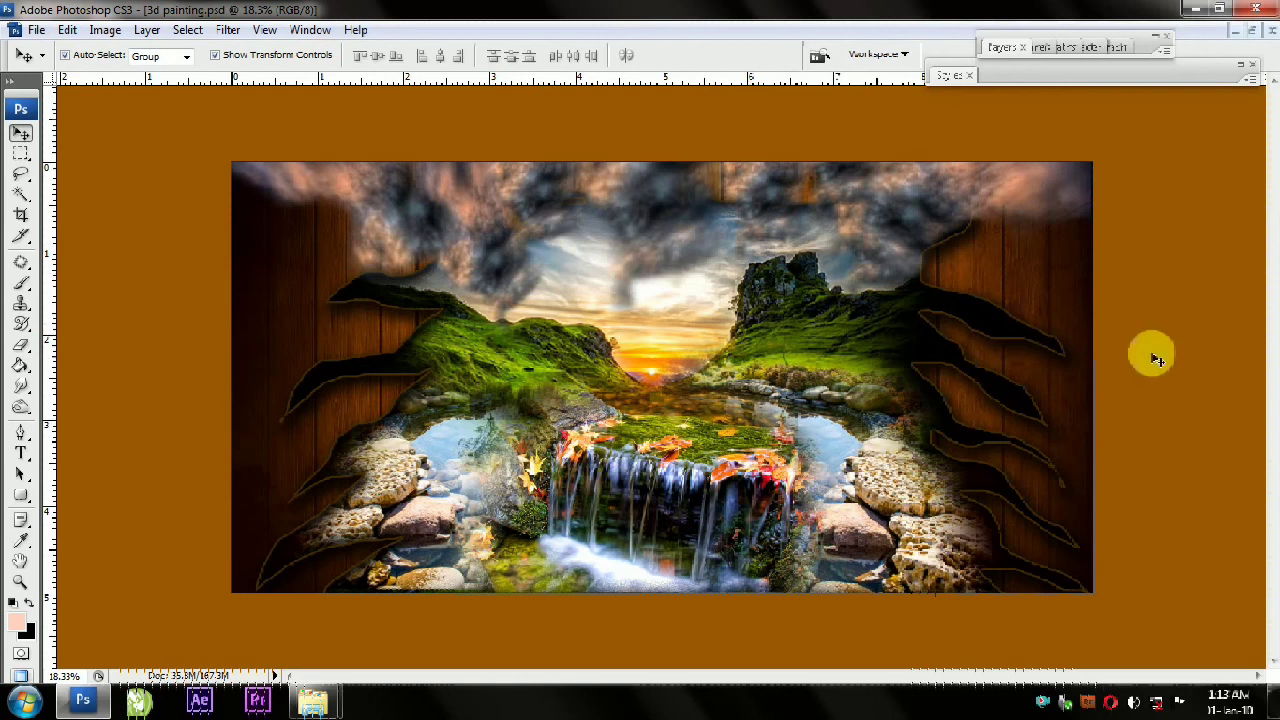
Save to the Desktop as JPEG 3d painting copy.jpg at Maximum quality, replacing the existing file
key("ctrl+shift+s")
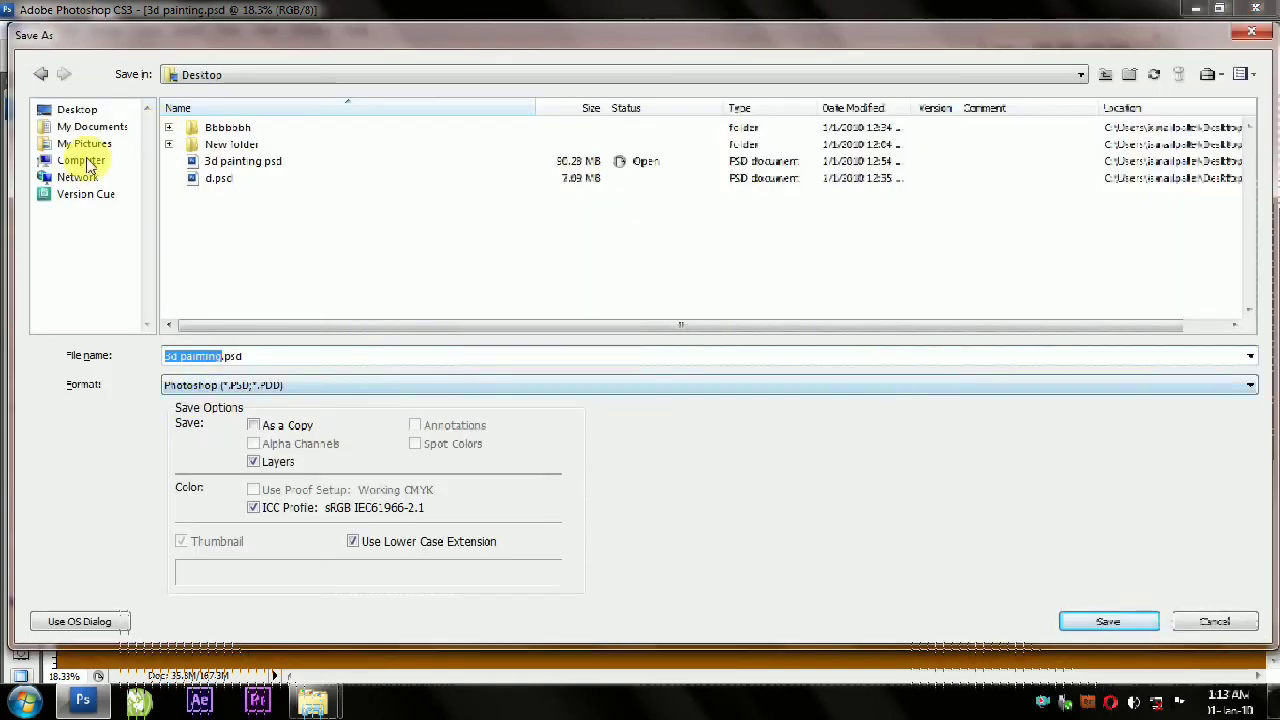
left_click(190, 388)
left_click(200, 491)
left_click(77, 109)
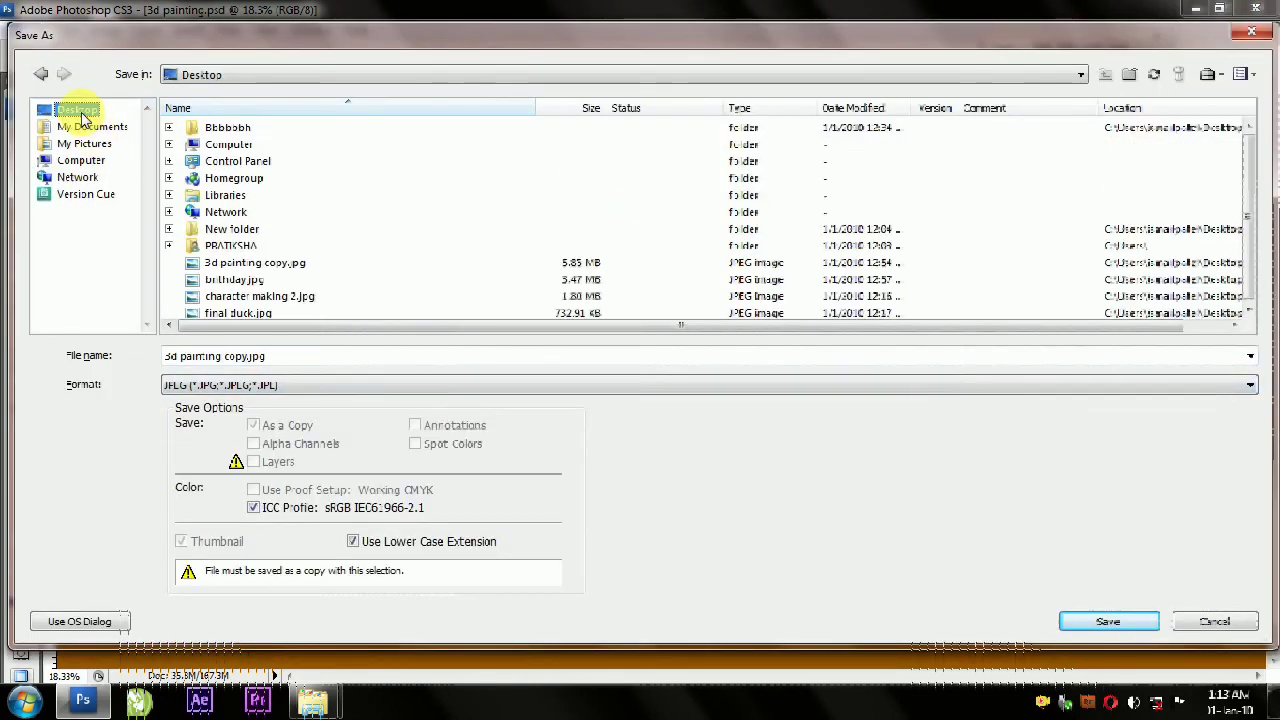
left_click(1108, 621)
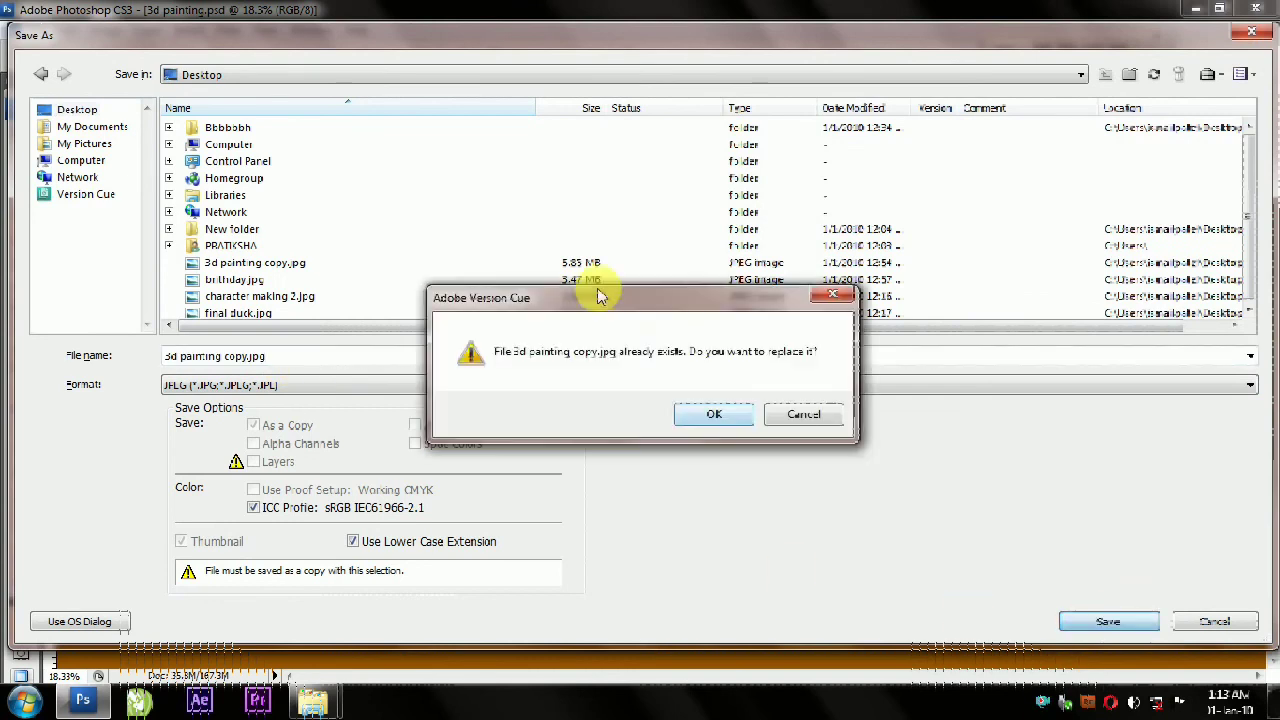
left_click(700, 414)
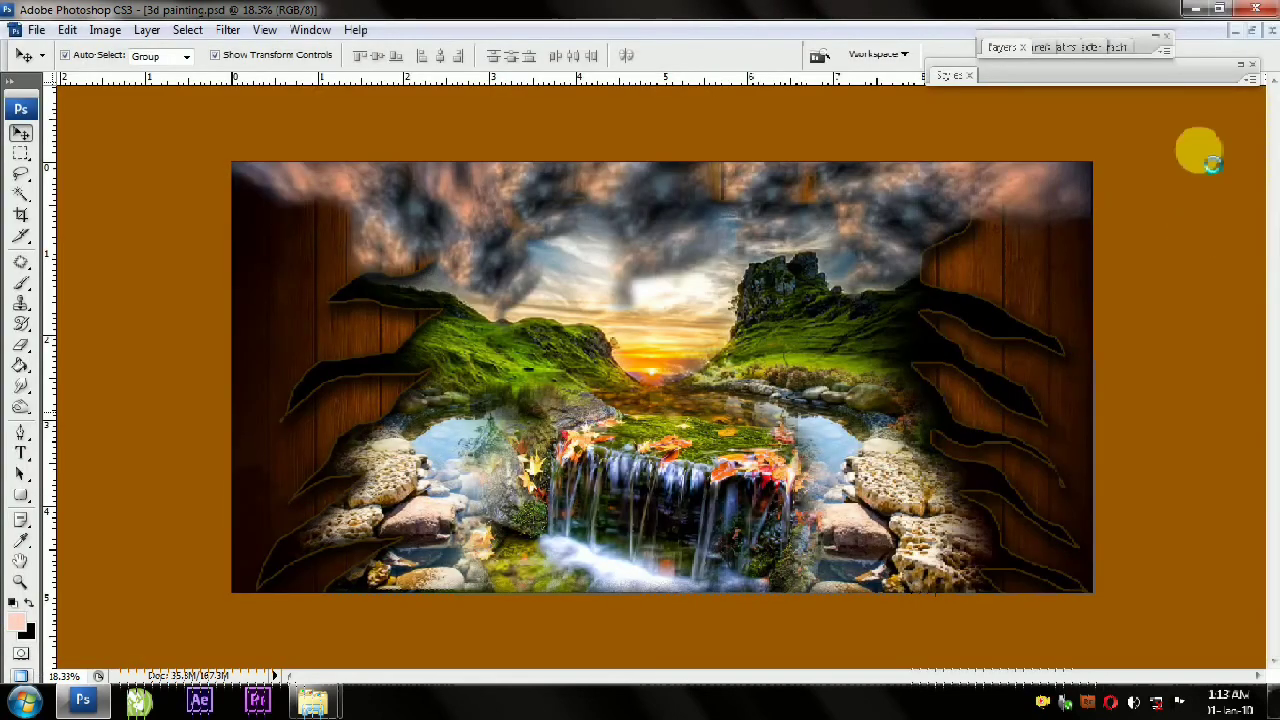
key("h")
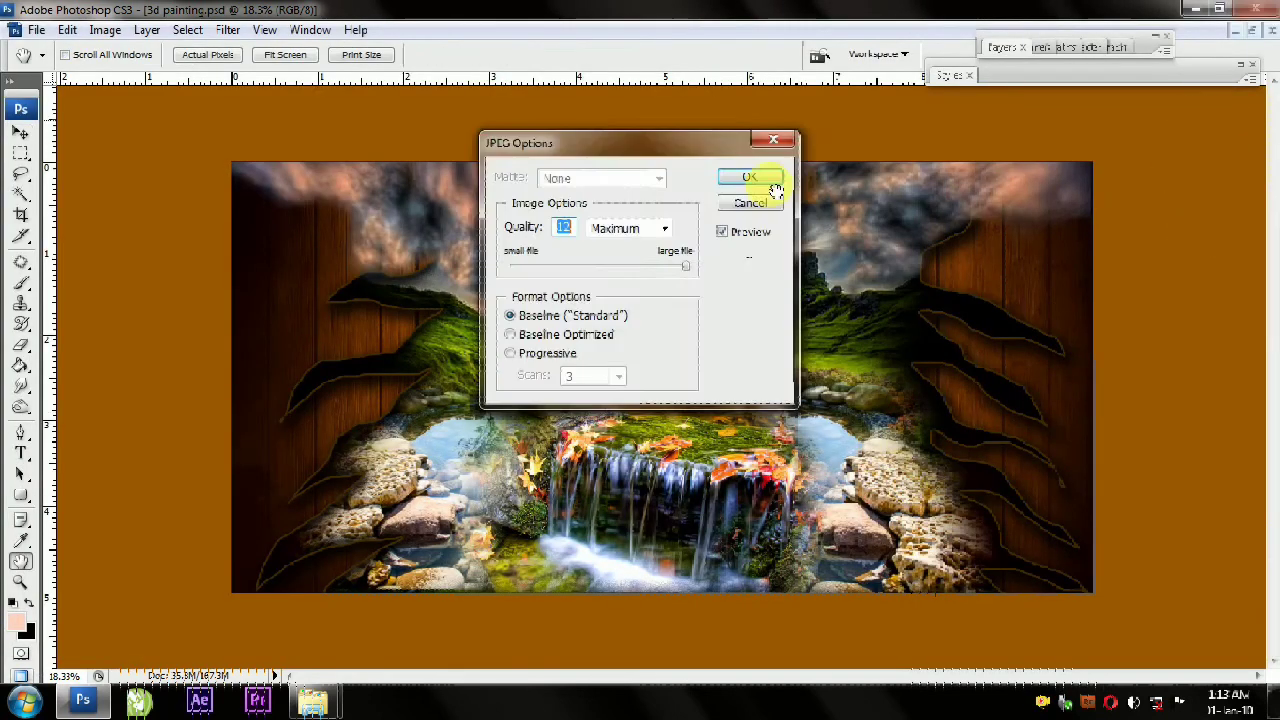
left_click(765, 177)
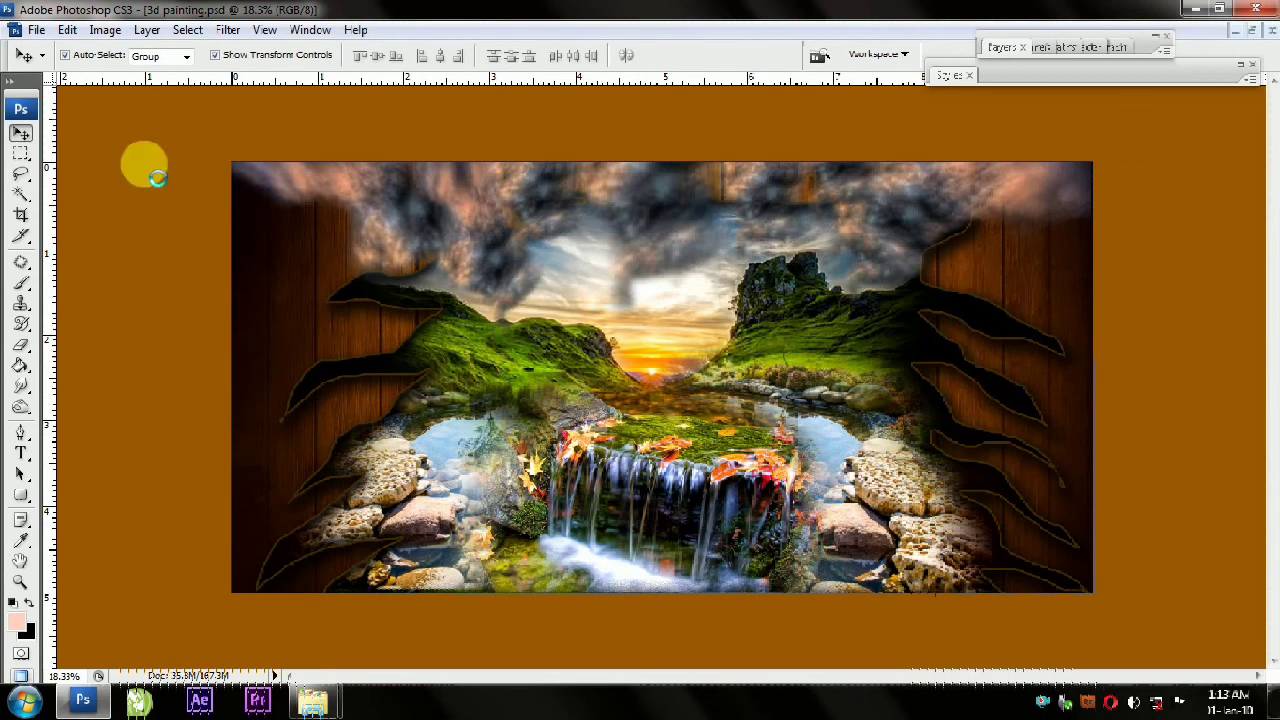
left_click(1200, 15)
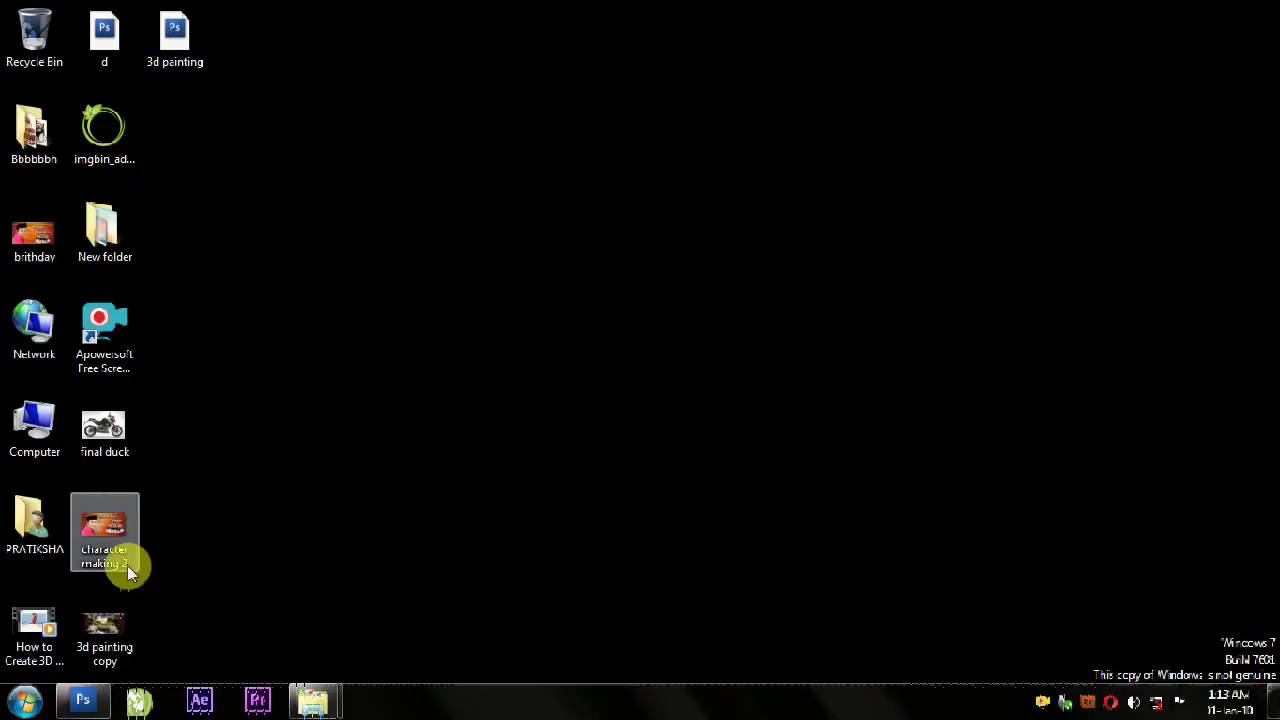
Preview 3d painting copy.jpg from its desktop icon and play it as a full-screen slideshow
right_click(109, 623)
left_click(215, 63)
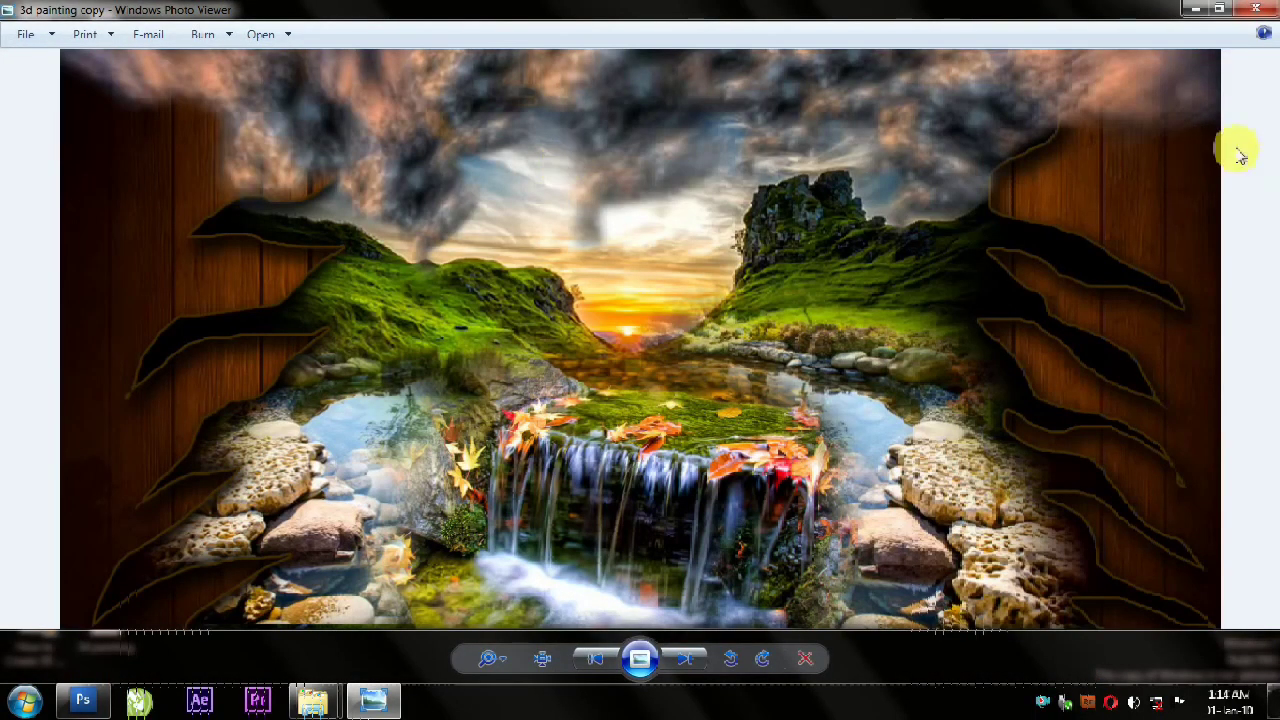
left_click(638, 662)
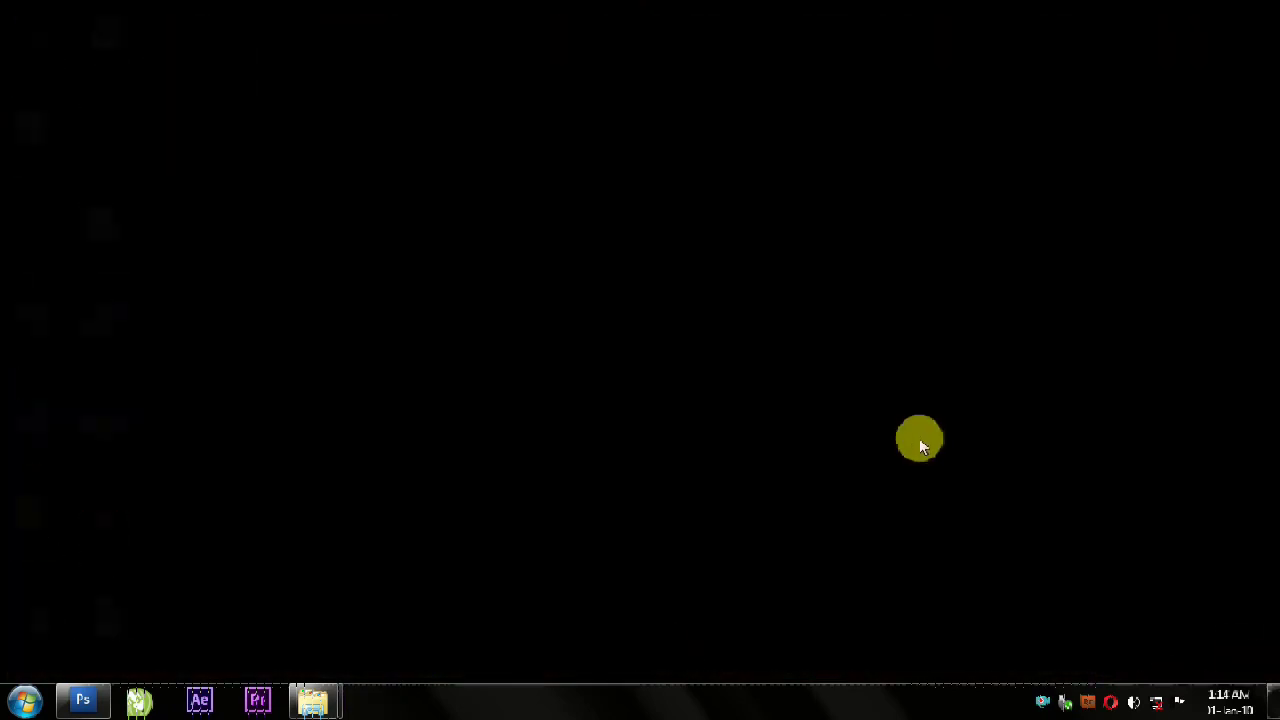